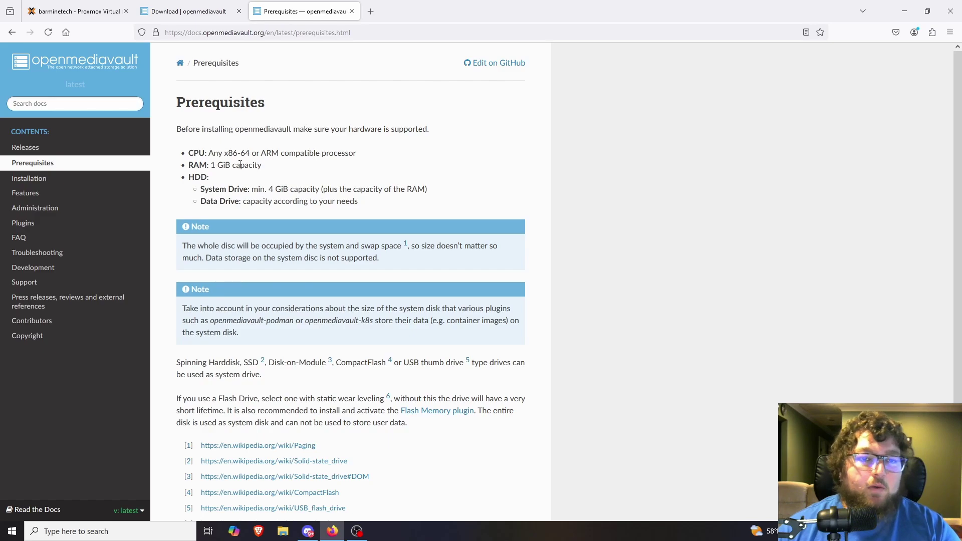
Step: Copy the download link of the Stable ISO from the openmediavault download page
{"action": "left_click", "coordinate": [189, 11]}
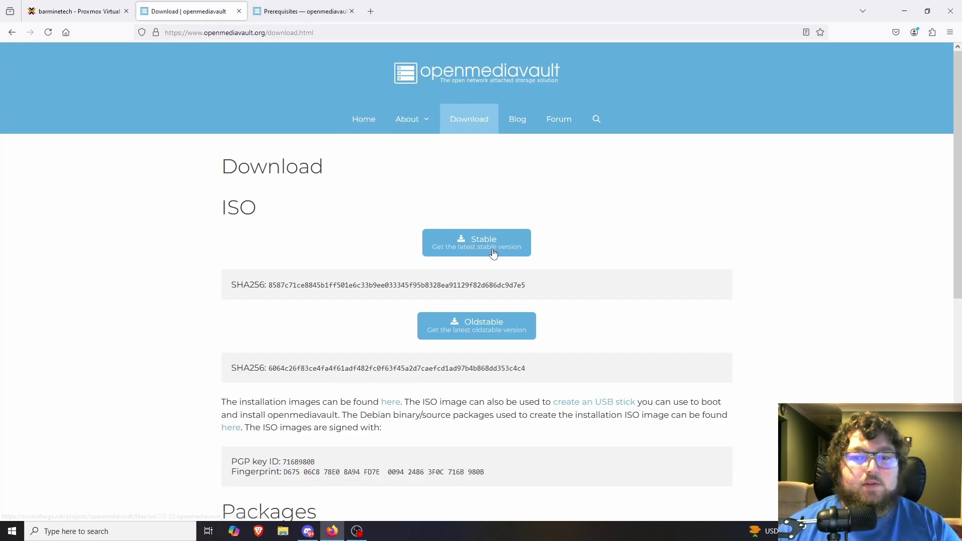
{"action": "right_click", "coordinate": [461, 244]}
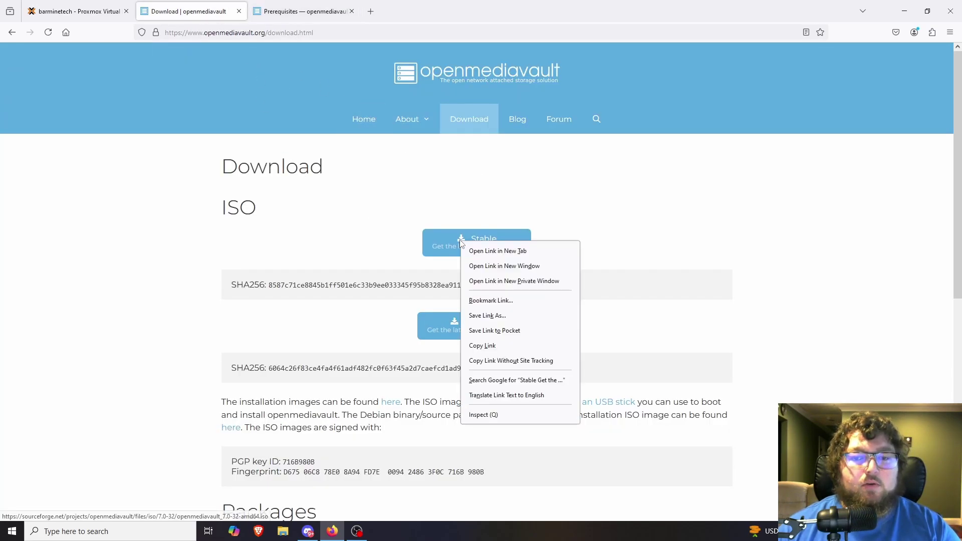
{"action": "left_click", "coordinate": [497, 351]}
Step: In Proxmox, download openmediavault_7.0-32-amd64.iso from the copied URL into the ISO images of the local storage
{"action": "left_click", "coordinate": [75, 11]}
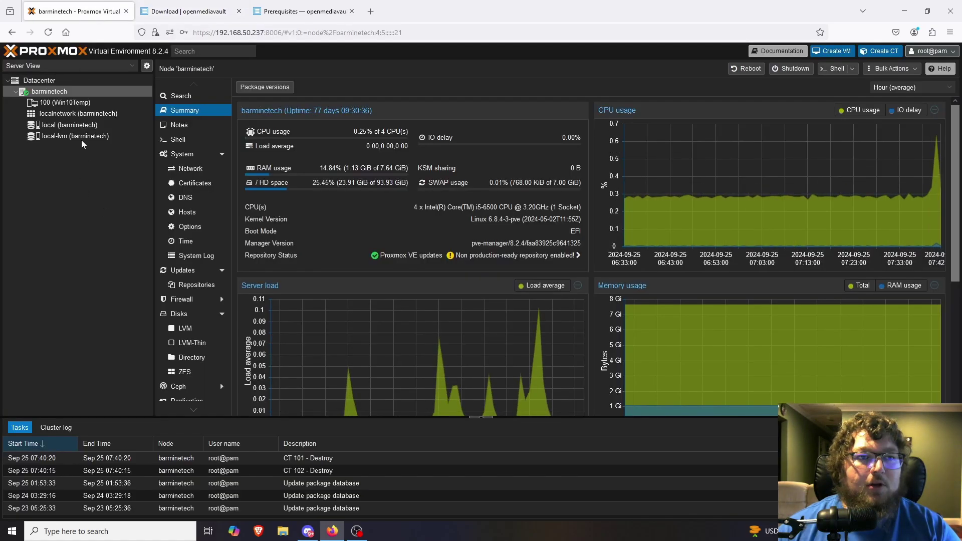
{"action": "left_click", "coordinate": [88, 124]}
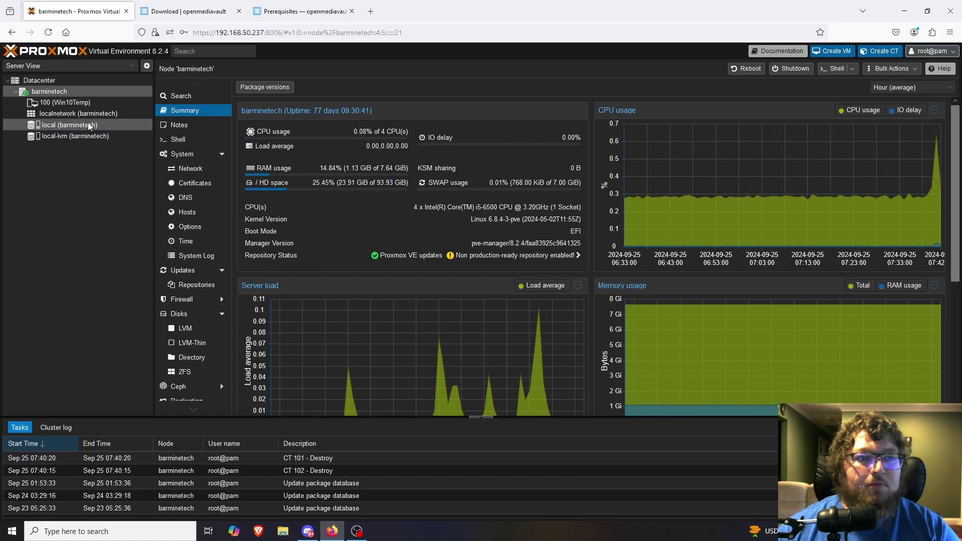
{"action": "left_click", "coordinate": [186, 115]}
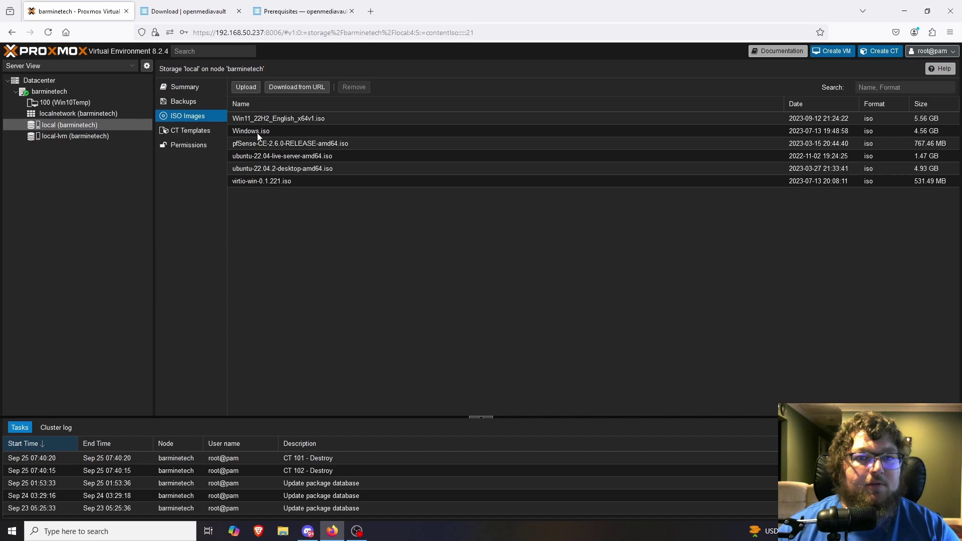
{"action": "left_click", "coordinate": [291, 87]}
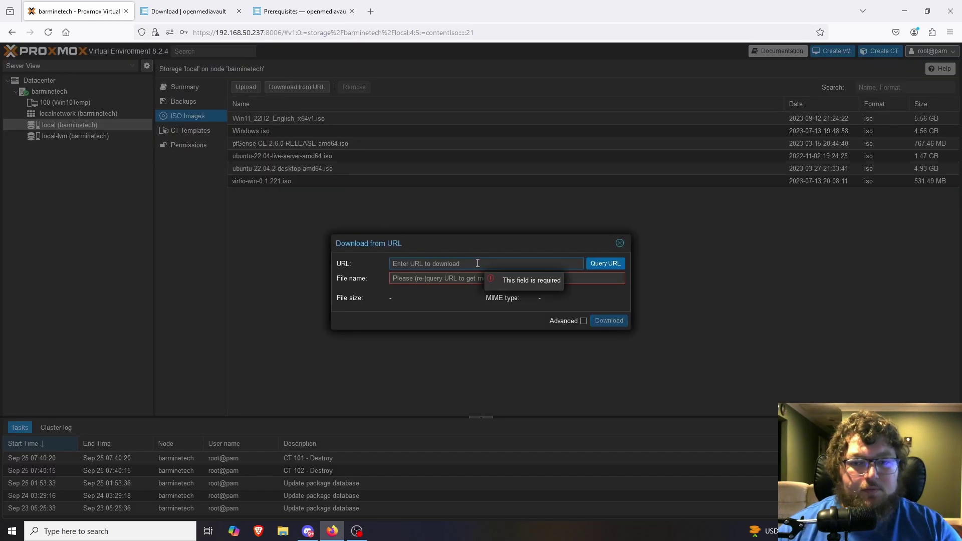
{"action": "key", "text": "ctrl+v"}
{"action": "left_click", "coordinate": [591, 263]}
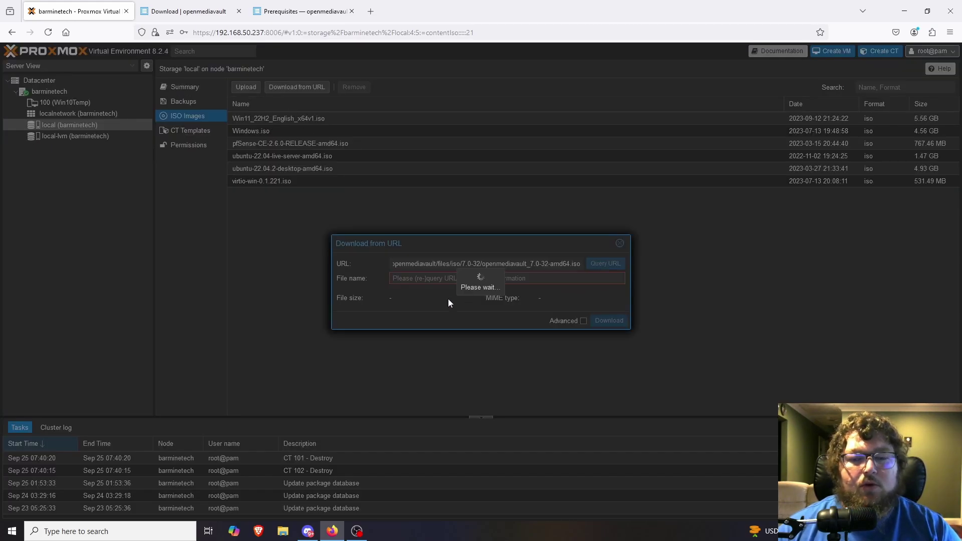
{"action": "left_click", "coordinate": [606, 325]}
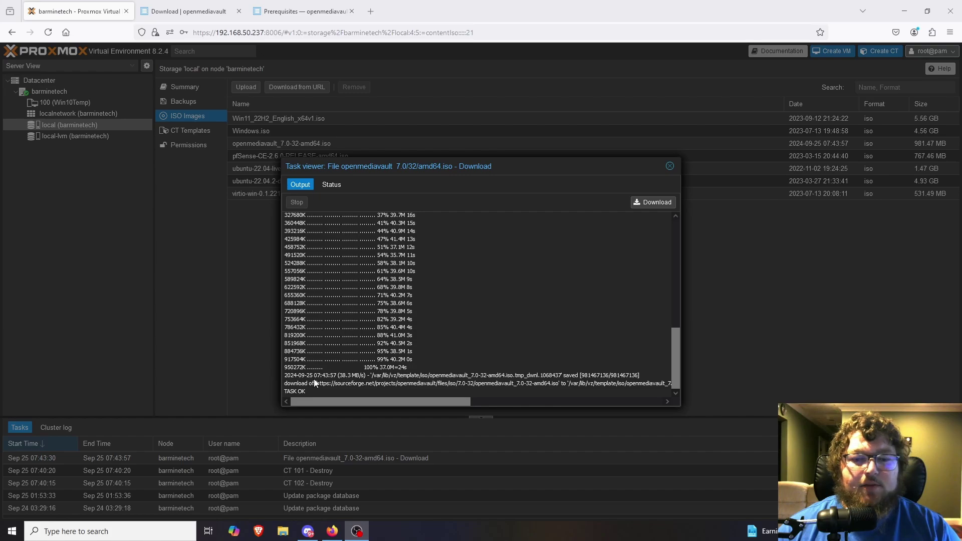
{"action": "left_click", "coordinate": [299, 389]}
{"action": "triple_click", "coordinate": [299, 389]}
{"action": "left_click", "coordinate": [670, 166]}
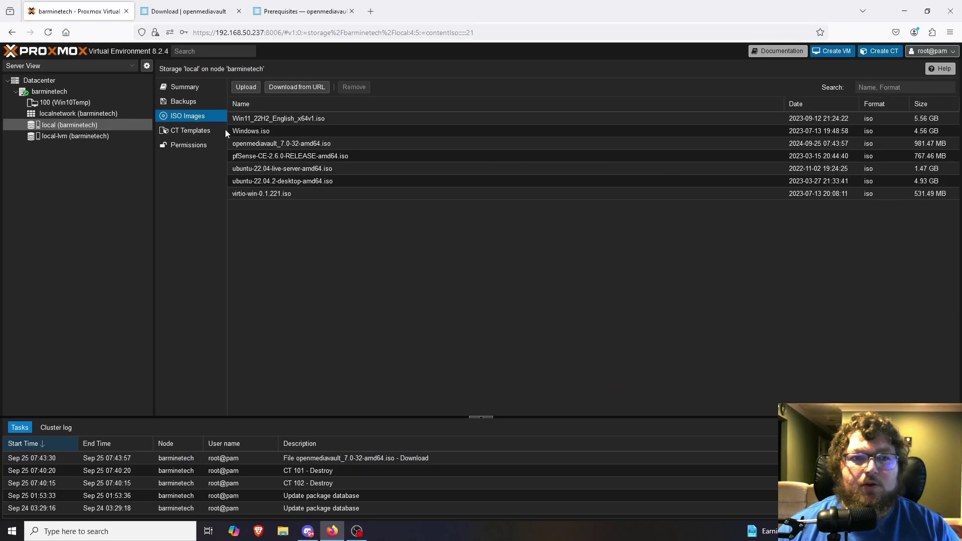
Step: Start creating a virtual machine on the barminetech node and name it OMV
{"action": "left_click", "coordinate": [59, 92]}
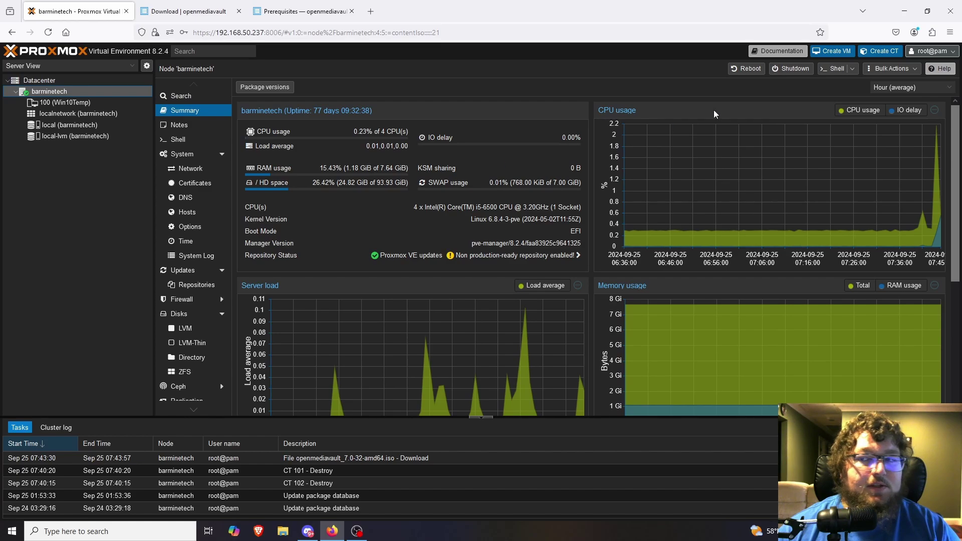
{"action": "left_click", "coordinate": [832, 51]}
{"action": "left_click", "coordinate": [390, 227]}
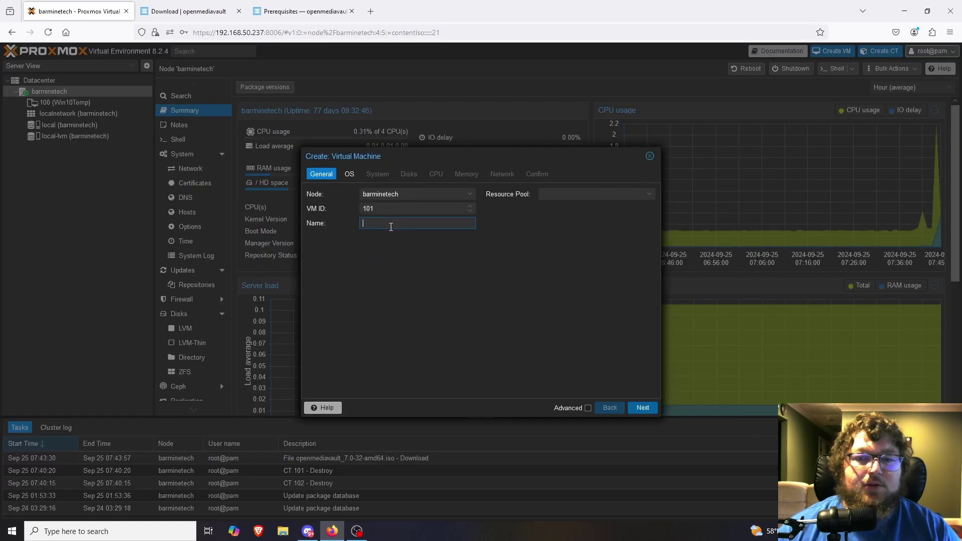
{"action": "type", "text": "OMV"}
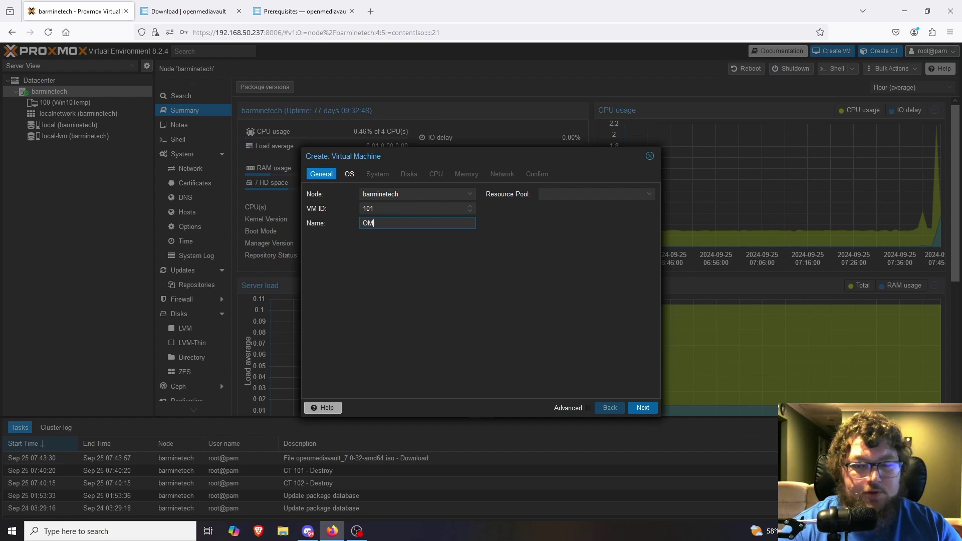
{"action": "left_click", "coordinate": [642, 406]}
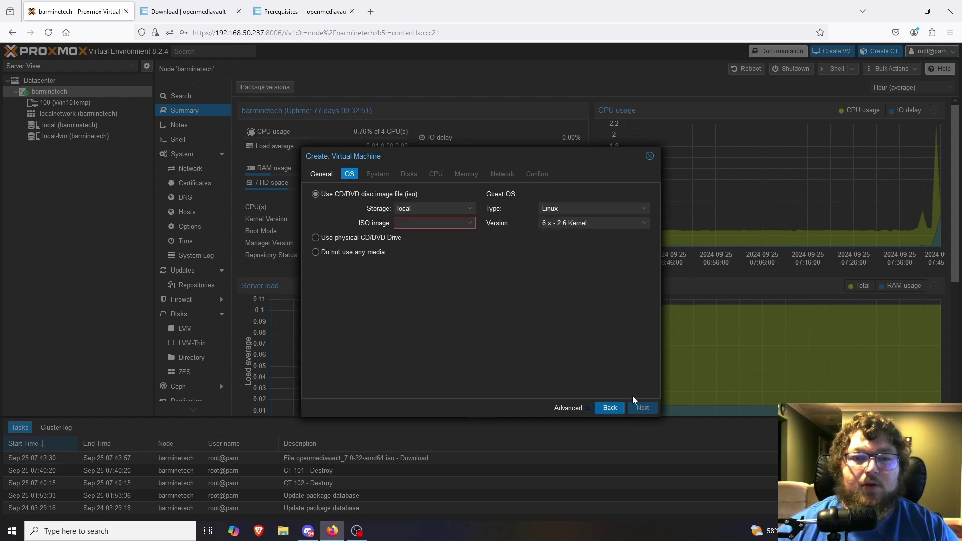
Step: Choose openmediavault_7.0-32-amd64.iso from local storage as the installation image and accept the default system settings
{"action": "left_click", "coordinate": [420, 224]}
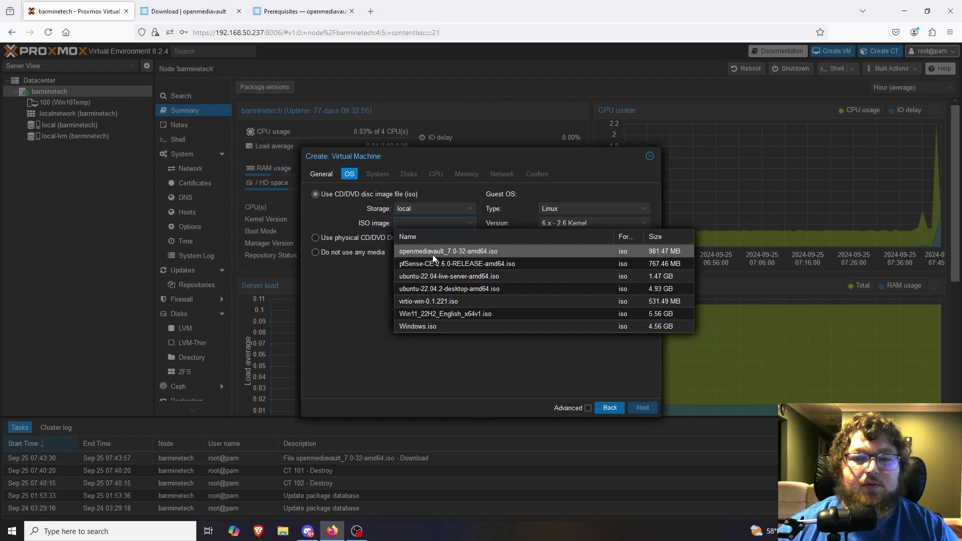
{"action": "left_click", "coordinate": [479, 254]}
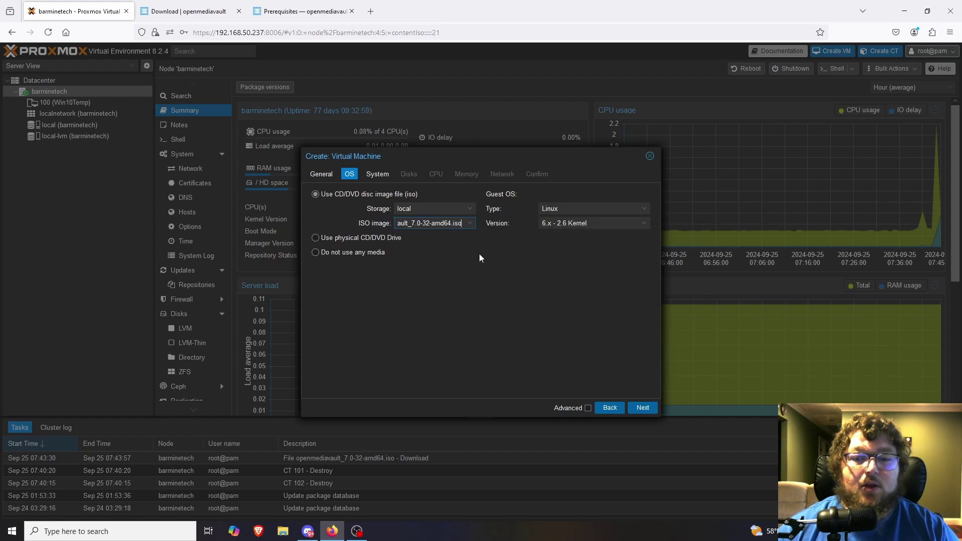
{"action": "left_click", "coordinate": [643, 408]}
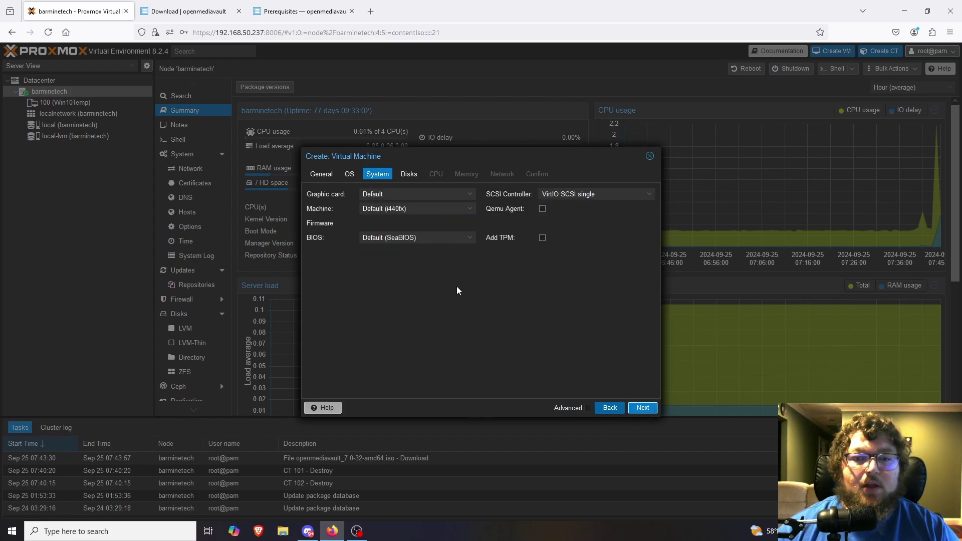
{"action": "left_click", "coordinate": [643, 408]}
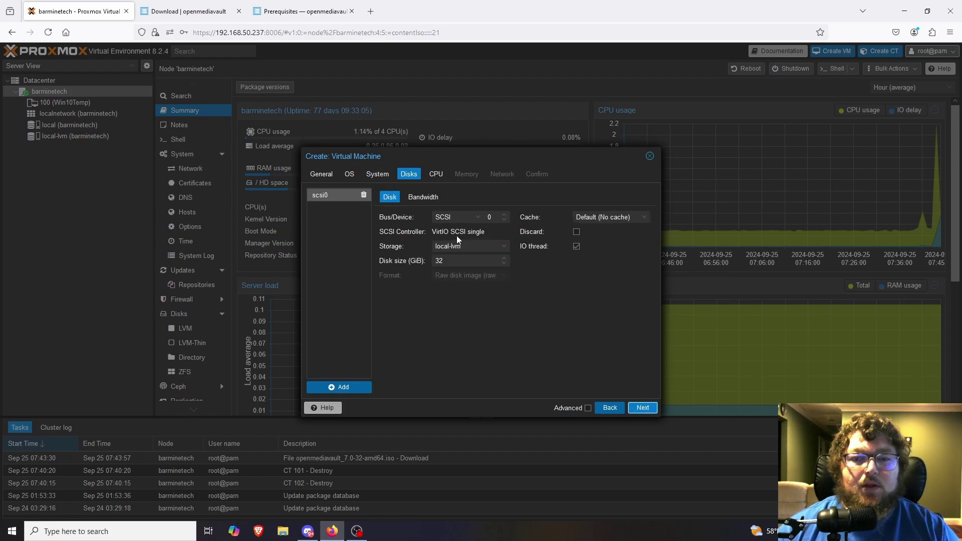
Step: Set the first disk's size to 25 GiB and add a second SCSI disk of 100 GiB on local-lvm
{"action": "double_click", "coordinate": [447, 260]}
{"action": "type", "text": "2"}
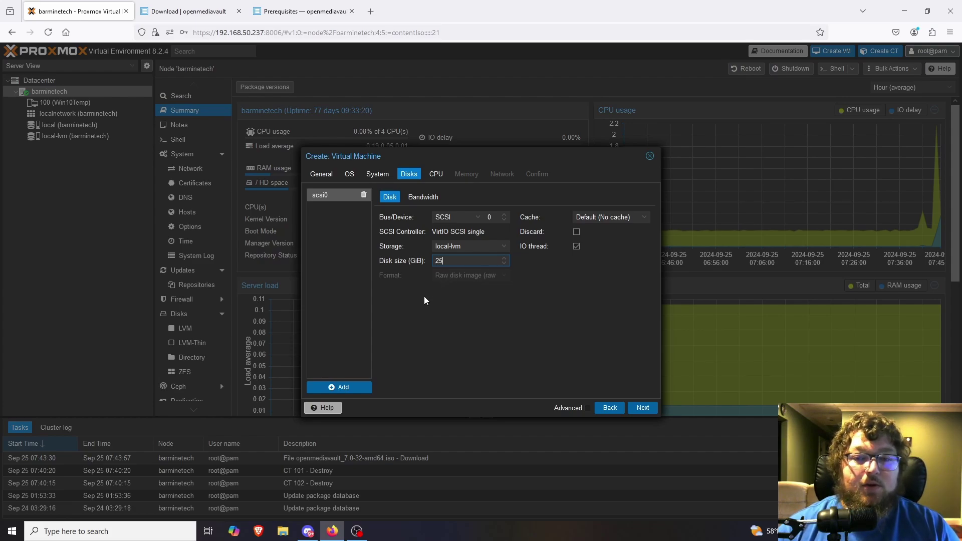
{"action": "left_click", "coordinate": [339, 387]}
{"action": "left_click", "coordinate": [322, 208]}
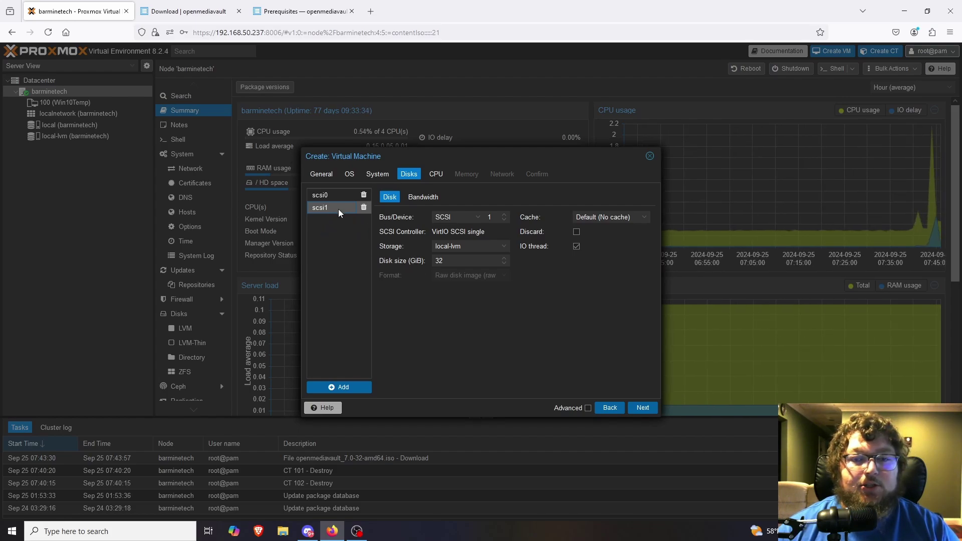
{"action": "left_click", "coordinate": [473, 247]}
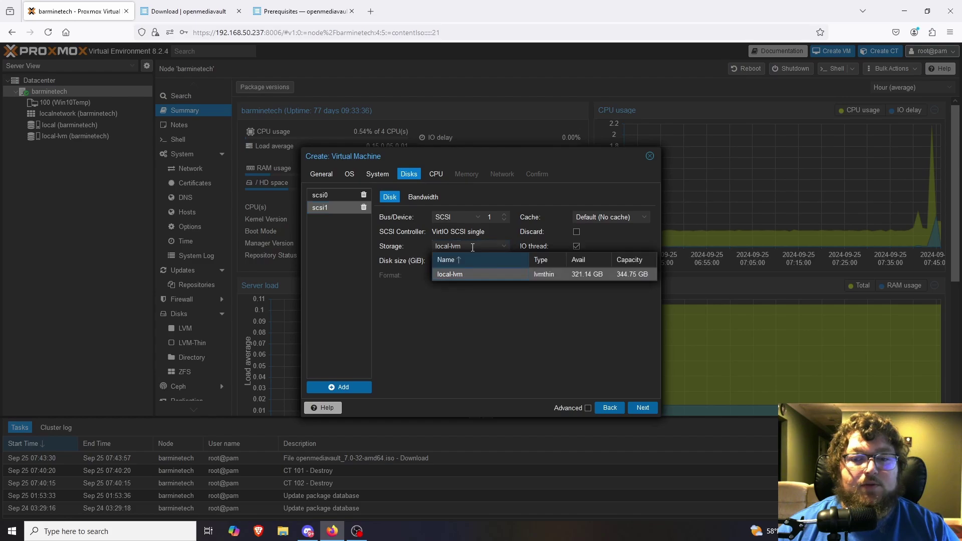
{"action": "left_click", "coordinate": [462, 274]}
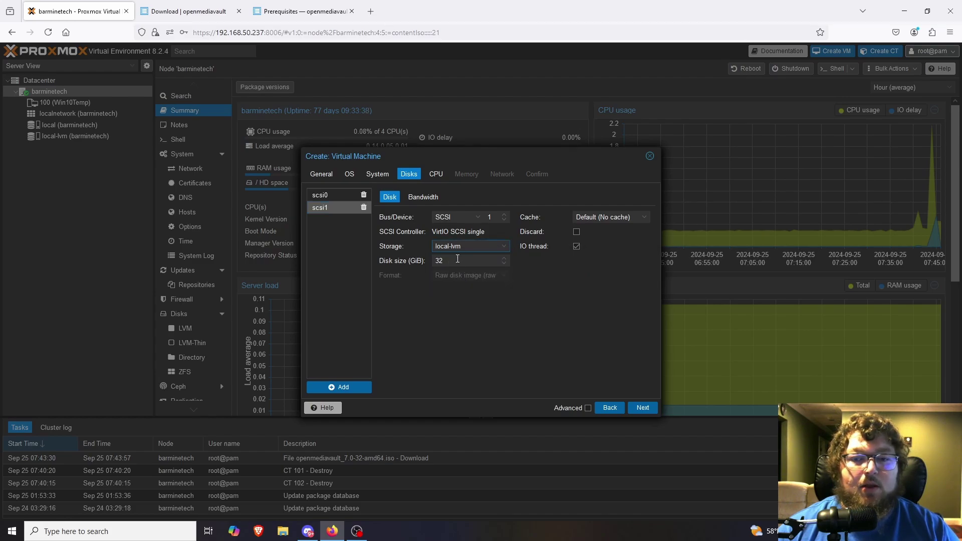
{"action": "left_click", "coordinate": [462, 247]}
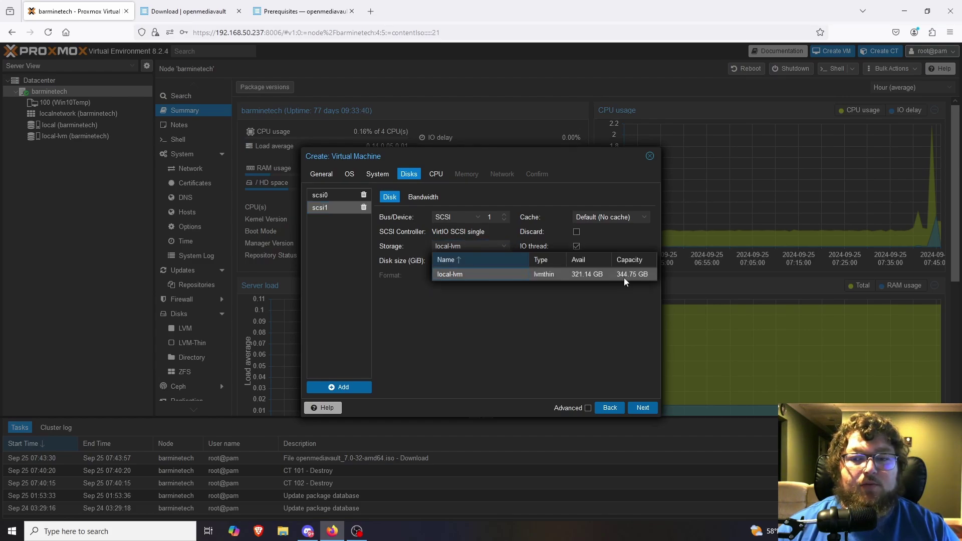
{"action": "left_click", "coordinate": [484, 299]}
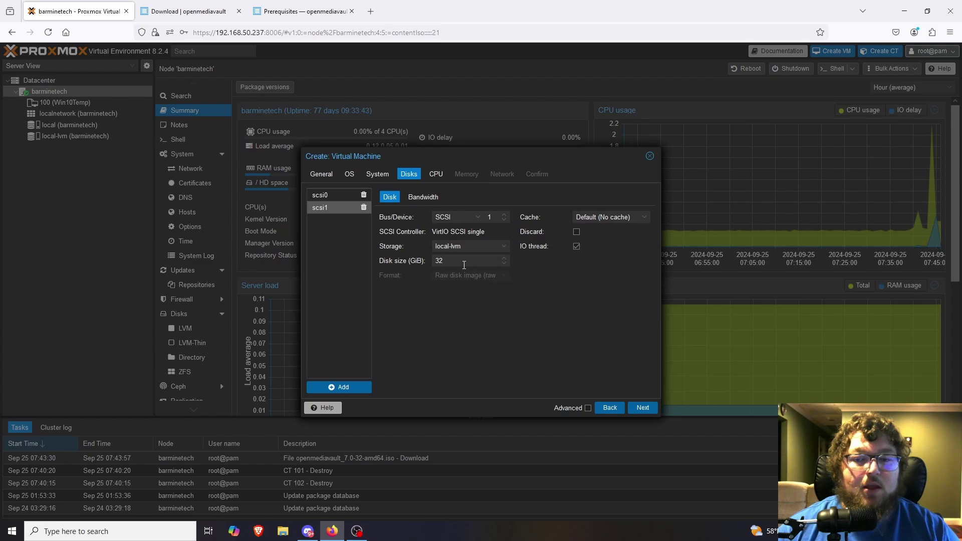
{"action": "double_click", "coordinate": [466, 261]}
{"action": "type", "text": "100"}
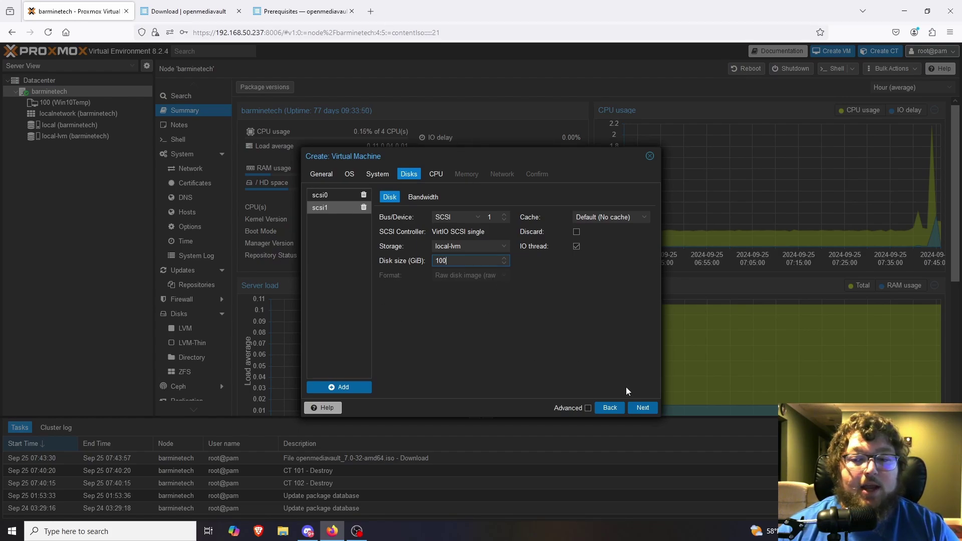
{"action": "left_click", "coordinate": [643, 409]}
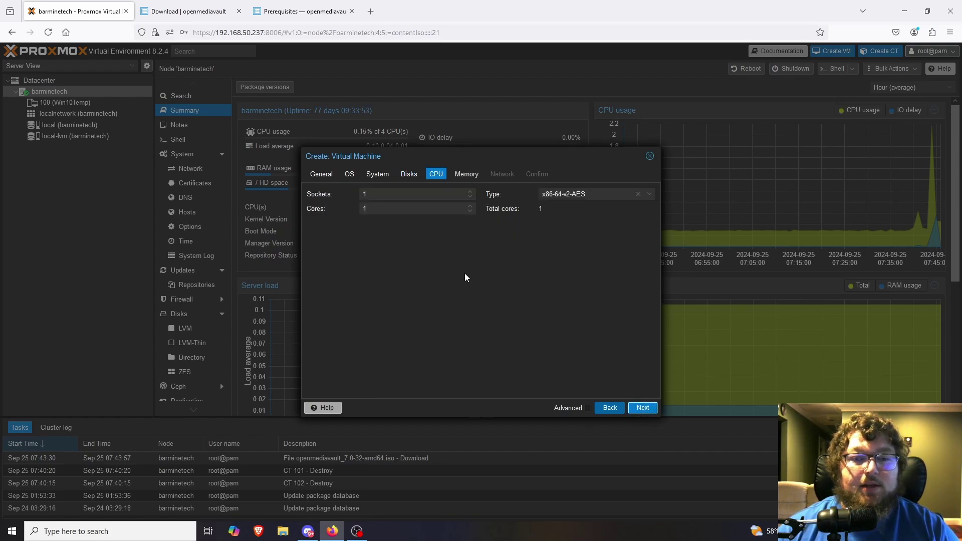
Step: Accept 1 CPU core, 2048 MiB of memory and the default vmbr0 network settings, and finish creating the virtual machine
{"action": "left_click", "coordinate": [392, 210]}
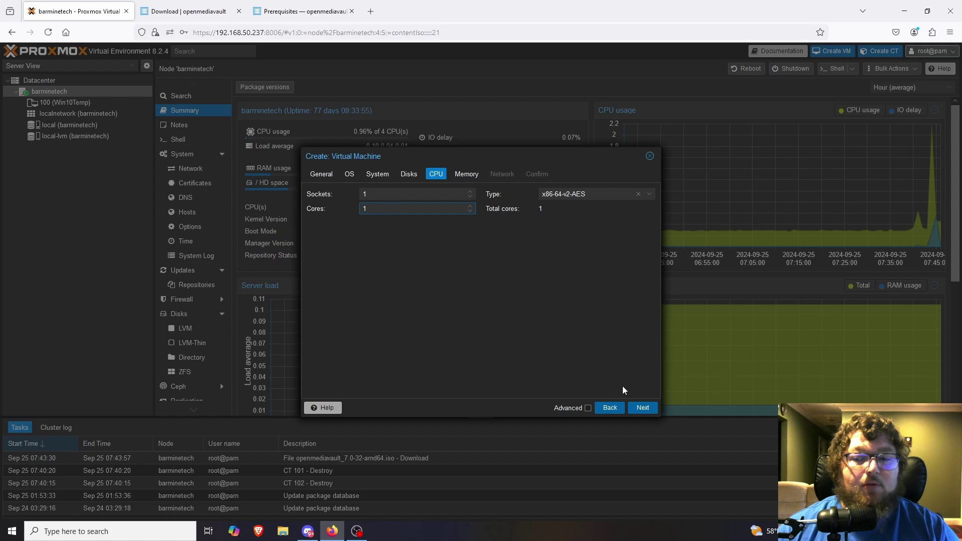
{"action": "left_click", "coordinate": [642, 408]}
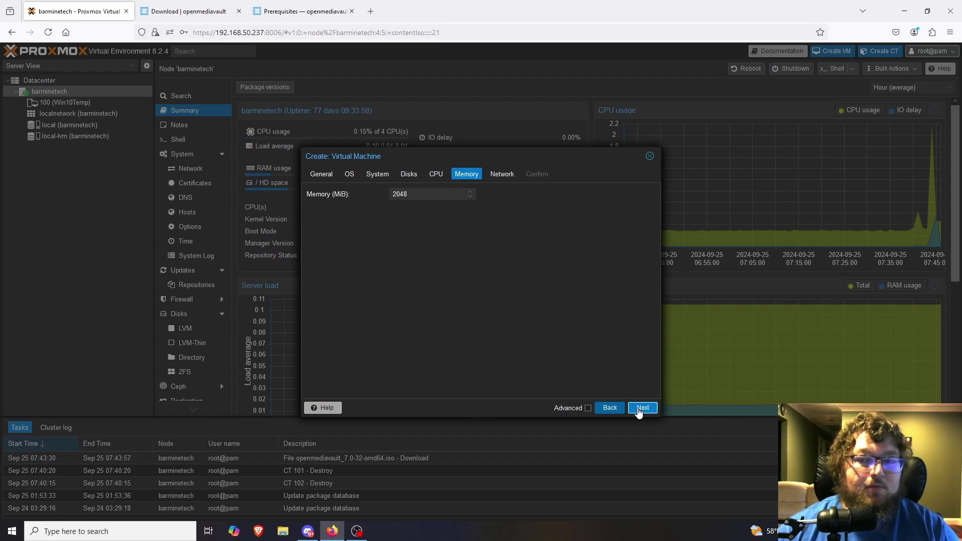
{"action": "left_click", "coordinate": [639, 410]}
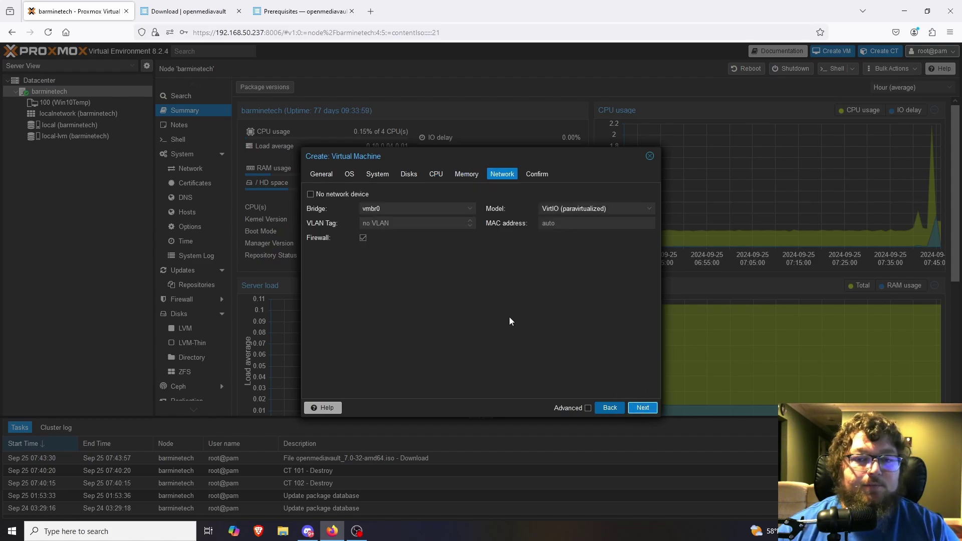
{"action": "left_click", "coordinate": [648, 408]}
{"action": "left_click", "coordinate": [649, 408]}
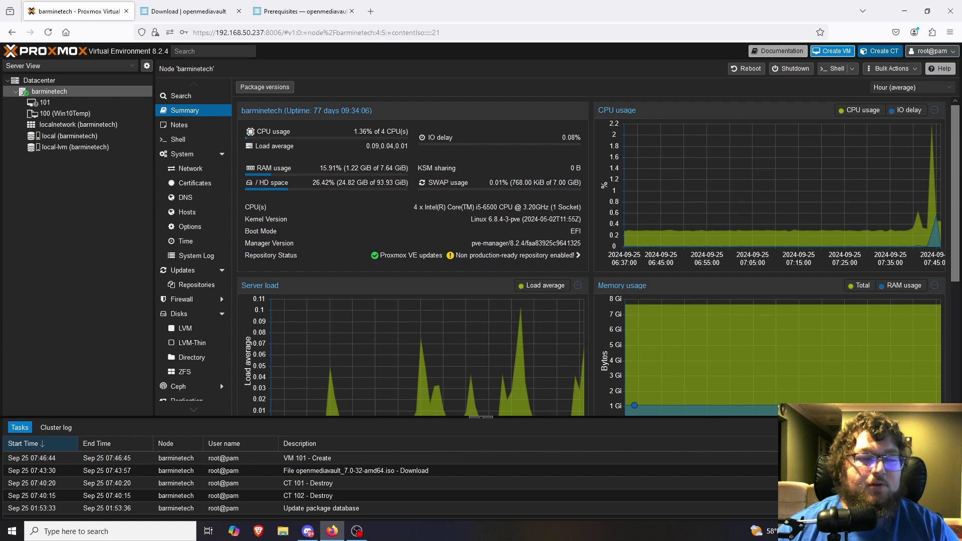
Step: Check the hardware of virtual machine 101 (OMV) and start it from its separate console window
{"action": "left_click", "coordinate": [75, 100]}
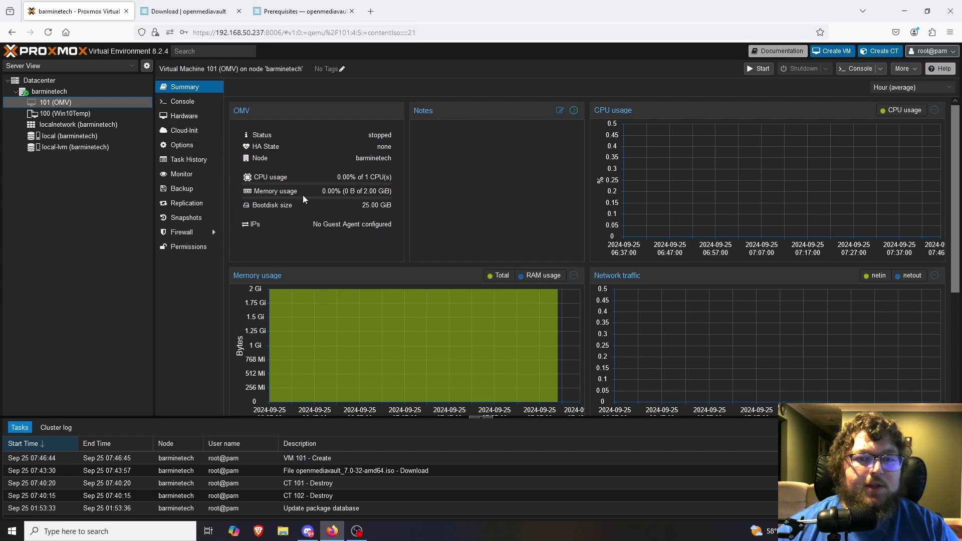
{"action": "left_click", "coordinate": [184, 116]}
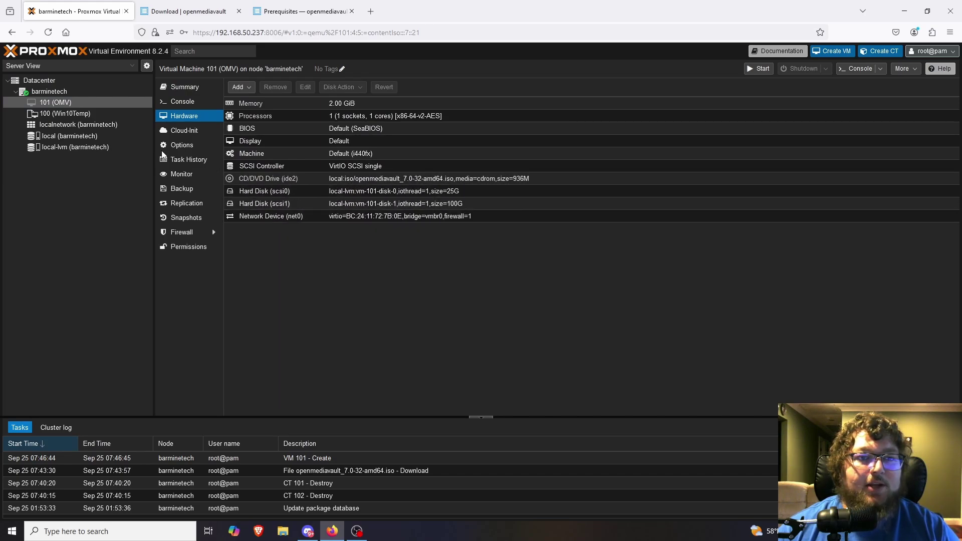
{"action": "right_click", "coordinate": [56, 104]}
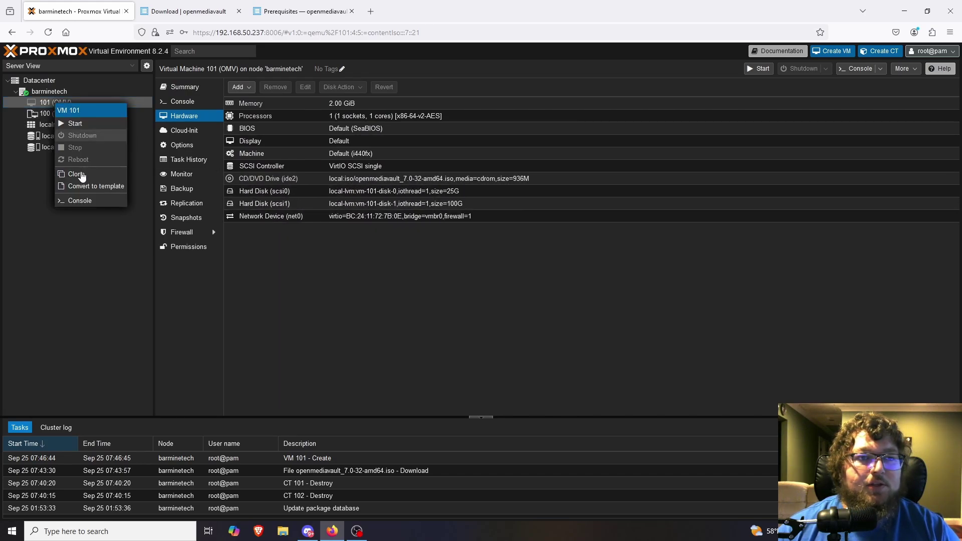
{"action": "left_click", "coordinate": [81, 201]}
{"action": "left_click_drag", "start_coordinate": [223, 19], "coordinate": [503, 75]}
{"action": "left_click", "coordinate": [473, 208]}
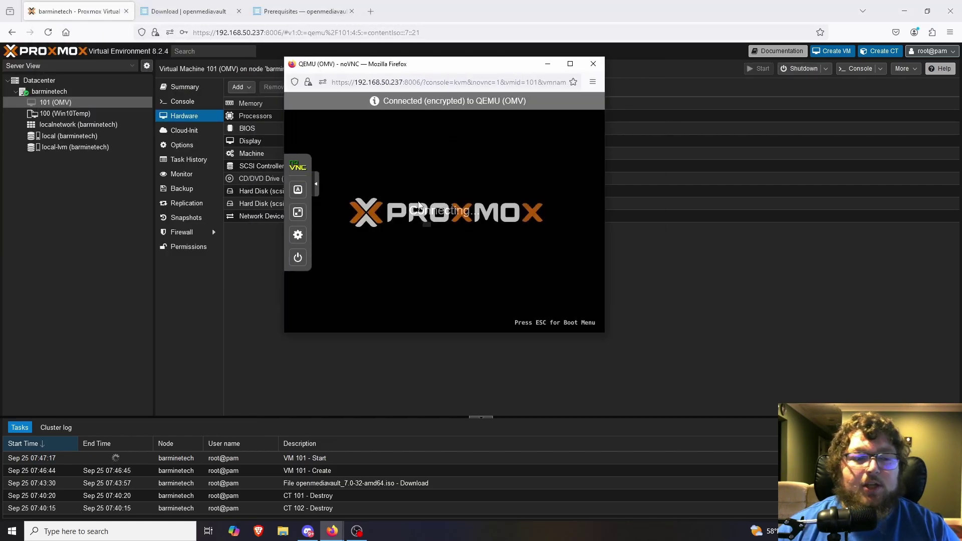
{"action": "left_click_drag", "start_coordinate": [410, 68], "coordinate": [375, 61]}
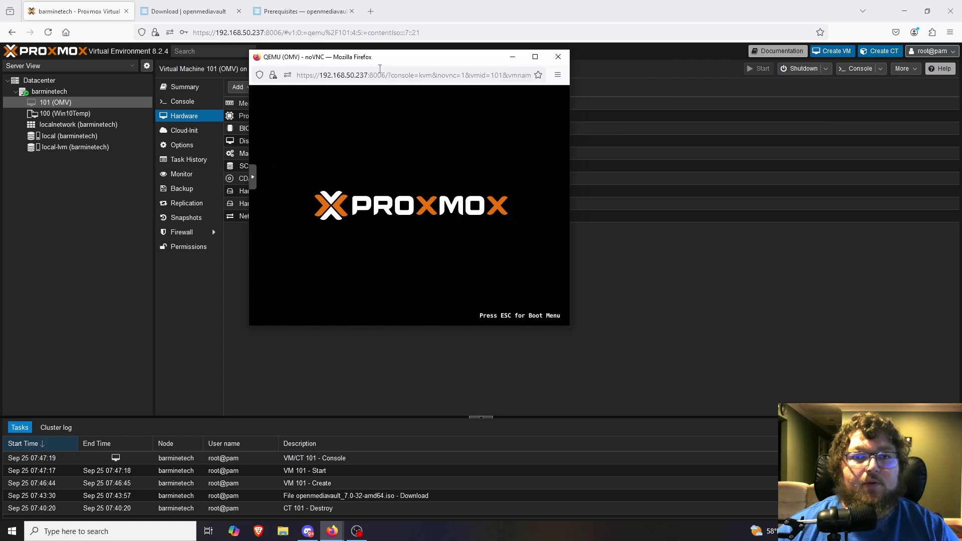
{"action": "mouse_move", "coordinate": [570, 330]}
{"action": "left_mouse_down"}
{"action": "mouse_move", "coordinate": [685, 369]}
{"action": "mouse_move", "coordinate": [570, 329]}
{"action": "left_mouse_up"}
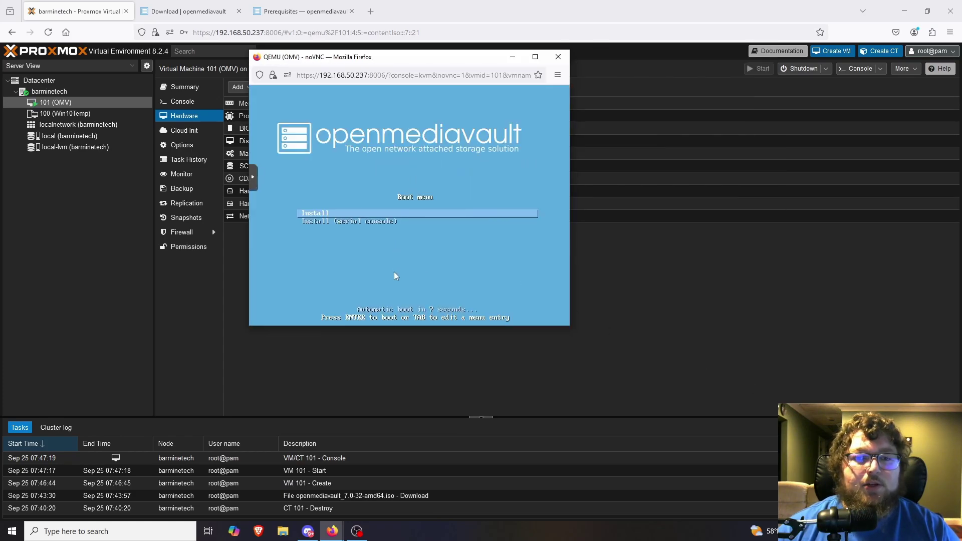
Step: Start the openmediavault installation and choose English as the language, the default location and the American English keymap
{"action": "key", "text": "Return"}
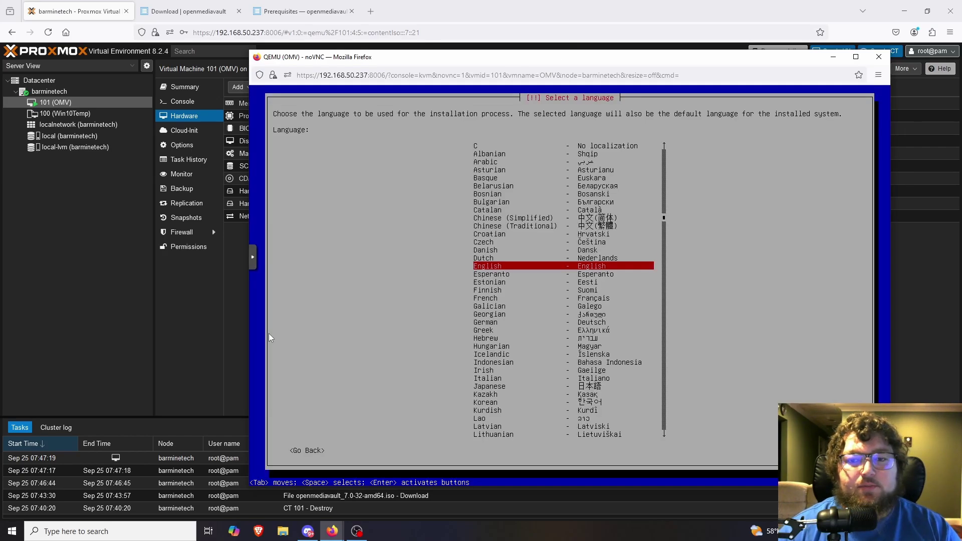
{"action": "left_click_drag", "start_coordinate": [483, 66], "coordinate": [403, 43]}
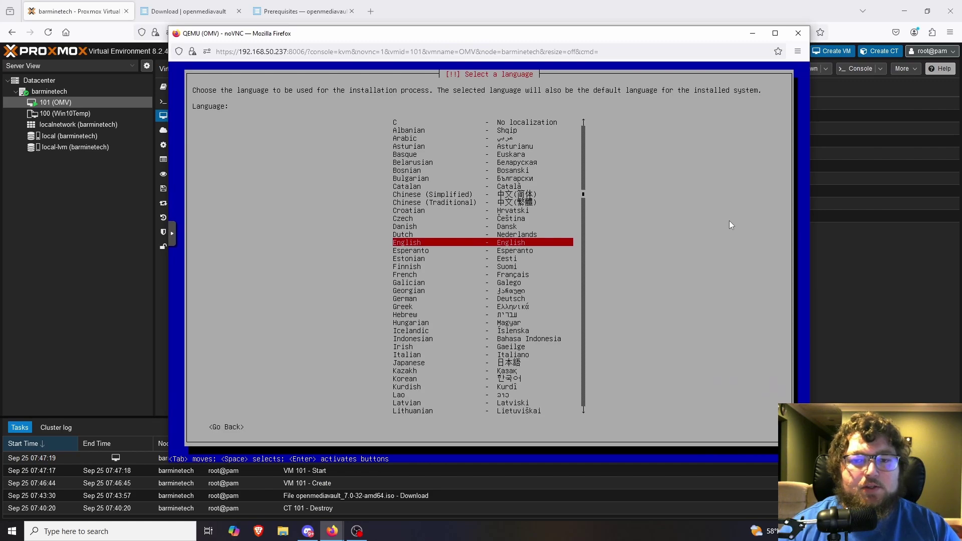
{"action": "key", "text": "Return"}
{"action": "key", "text": "Return"}
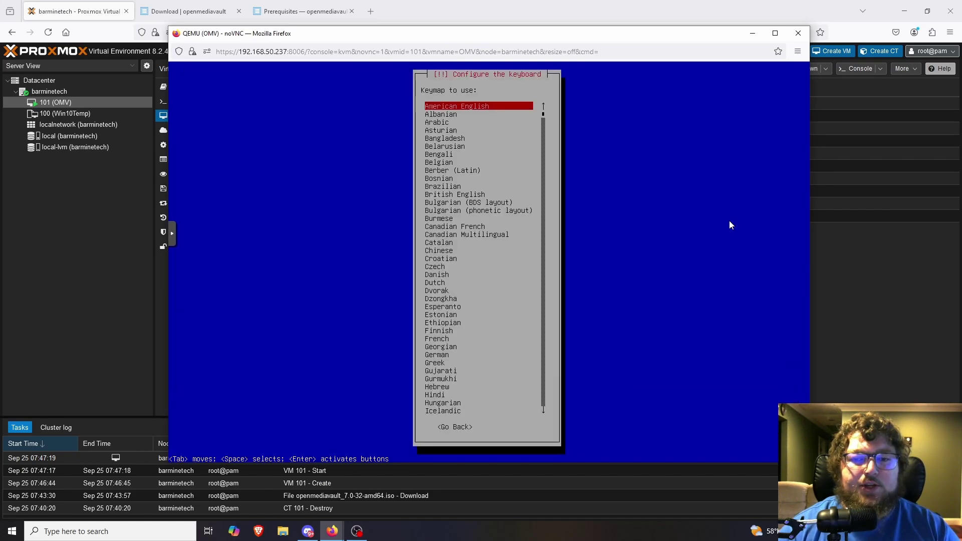
{"action": "key", "text": "Return"}
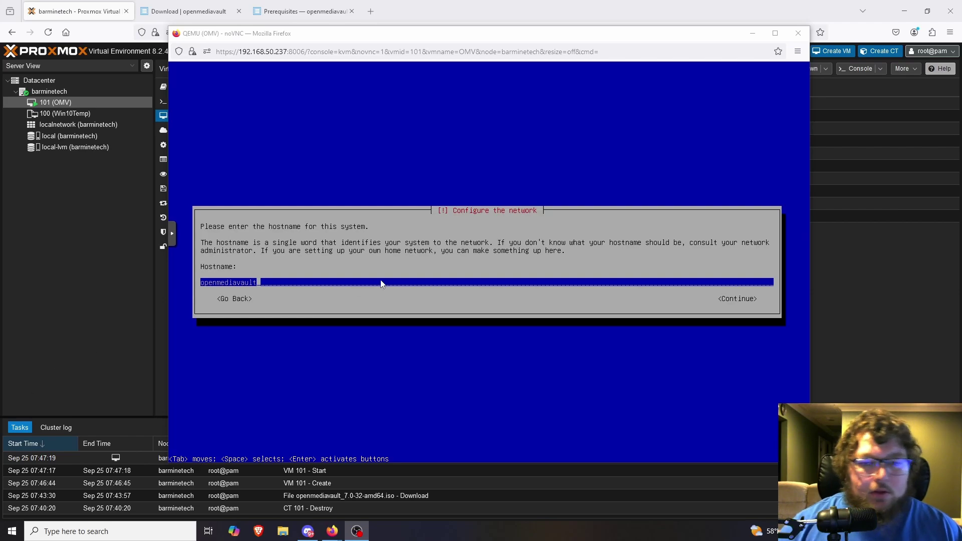
Step: Accept openmediavault as the hostname and local as the domain name
{"action": "left_click", "coordinate": [350, 244]}
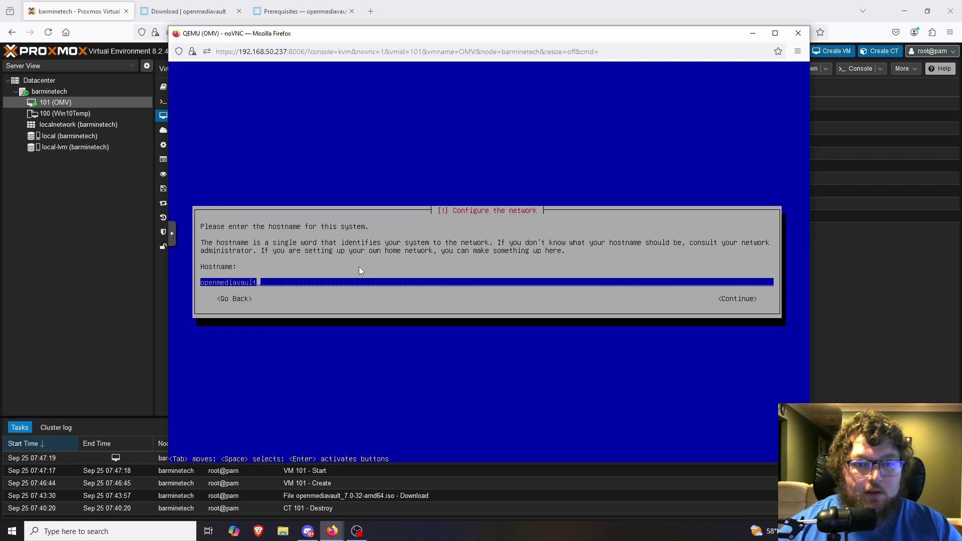
{"action": "key", "text": "Tab"}
{"action": "key", "text": "Return"}
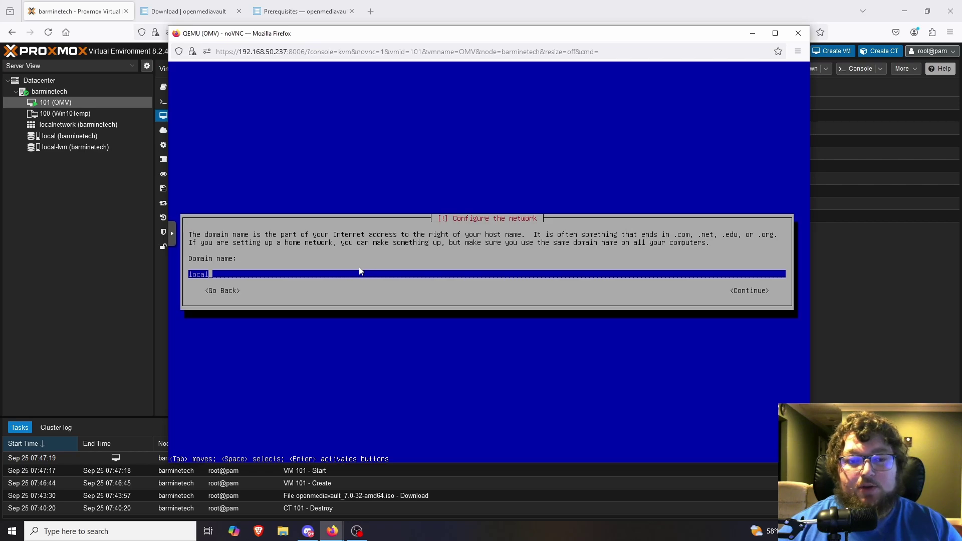
{"action": "key", "text": "Tab"}
{"action": "key", "text": "Return"}
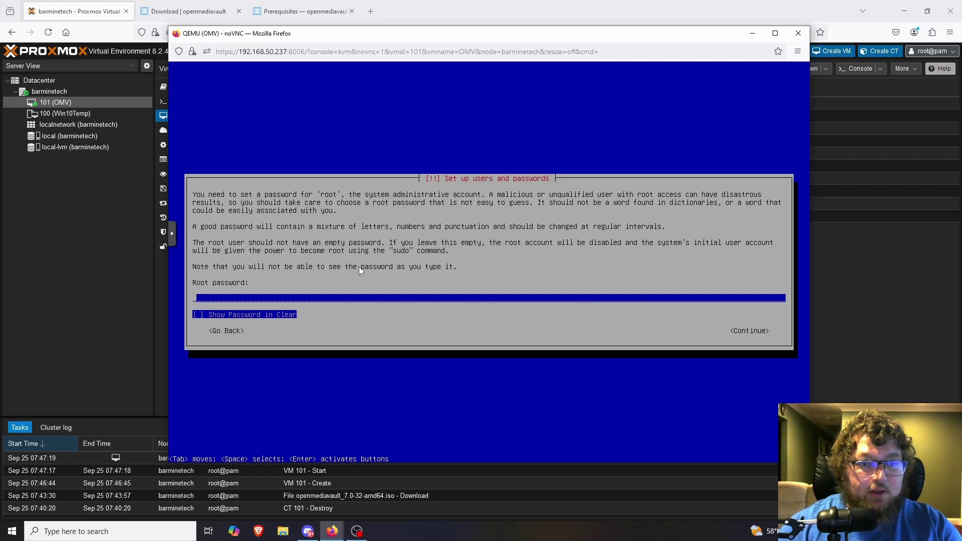
Step: Enter the root password and re-enter it to verify
{"action": "type", "text": "*******"}
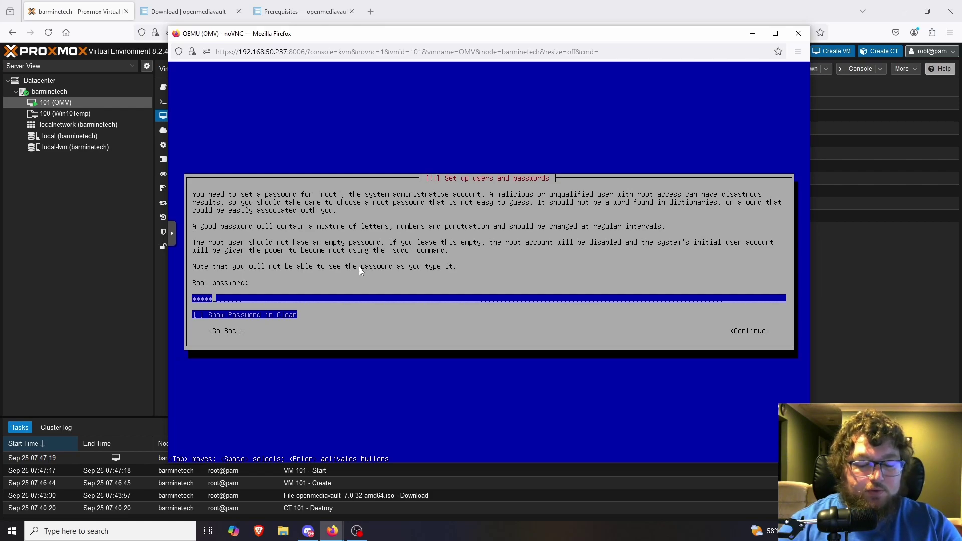
{"action": "type", "text": "*"}
{"action": "key", "text": "Tab"}
{"action": "key", "text": "Tab"}
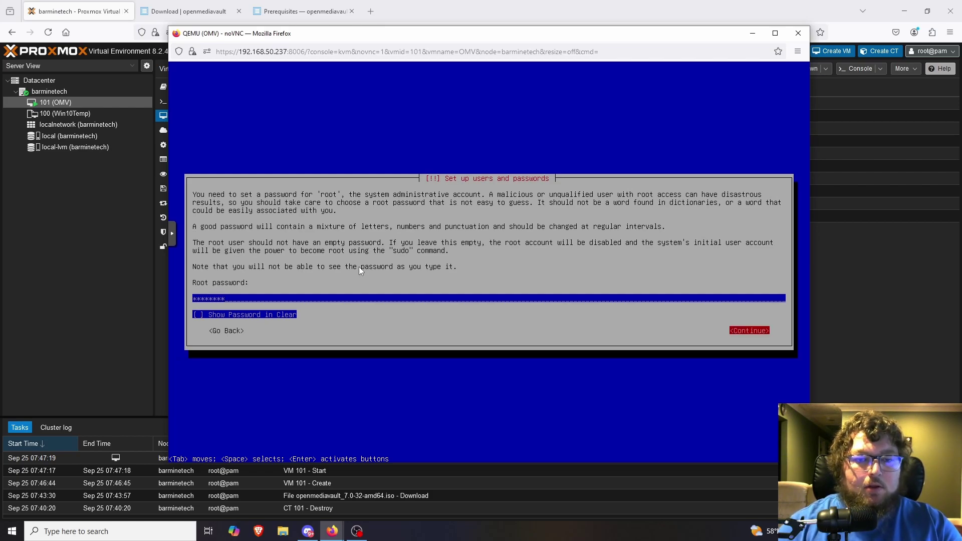
{"action": "key", "text": "Return"}
{"action": "type", "text": "******"}
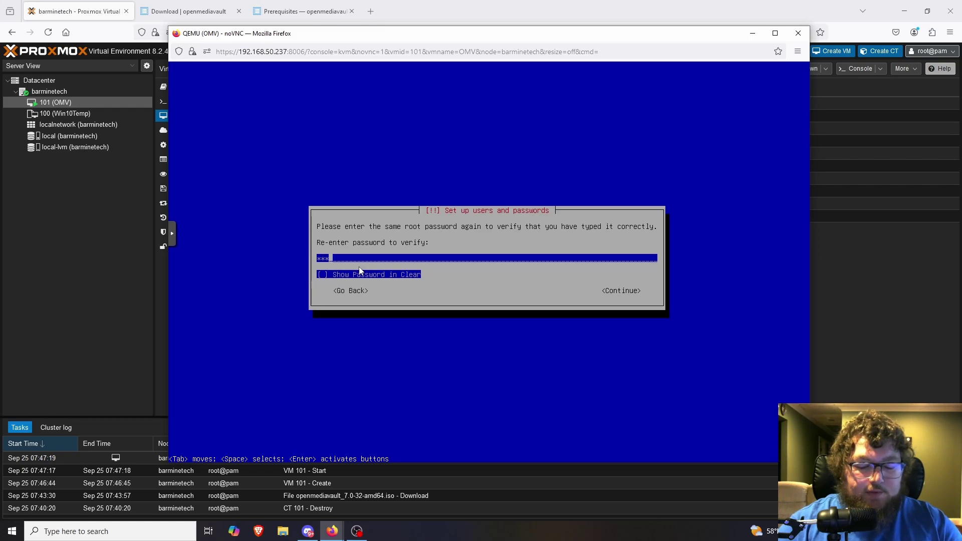
{"action": "type", "text": "**"}
{"action": "key", "text": "Tab"}
{"action": "key", "text": "Tab"}
{"action": "key", "text": "Return"}
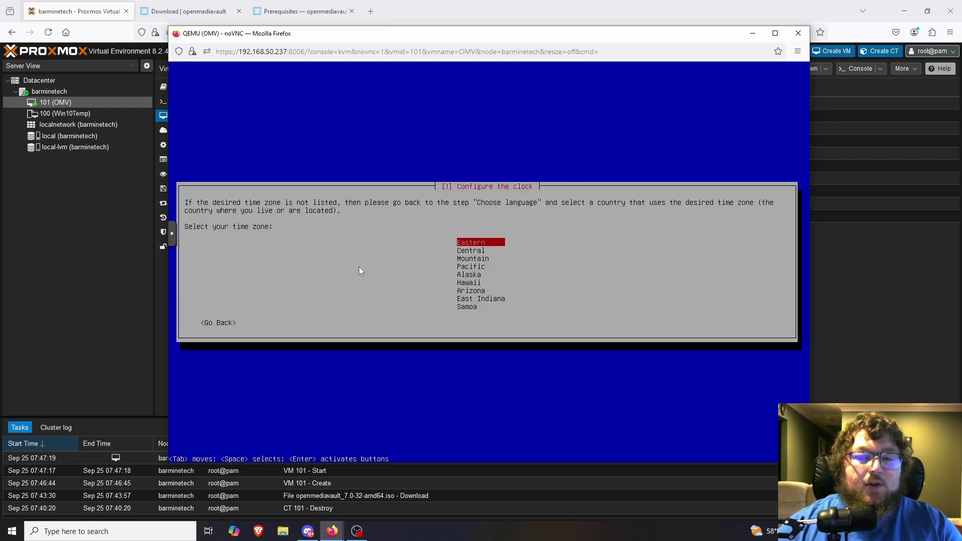
Step: Choose the Eastern time zone and select the 26.8 GB disk (sda) as the disk to partition for the operating system
{"action": "key", "text": "Return"}
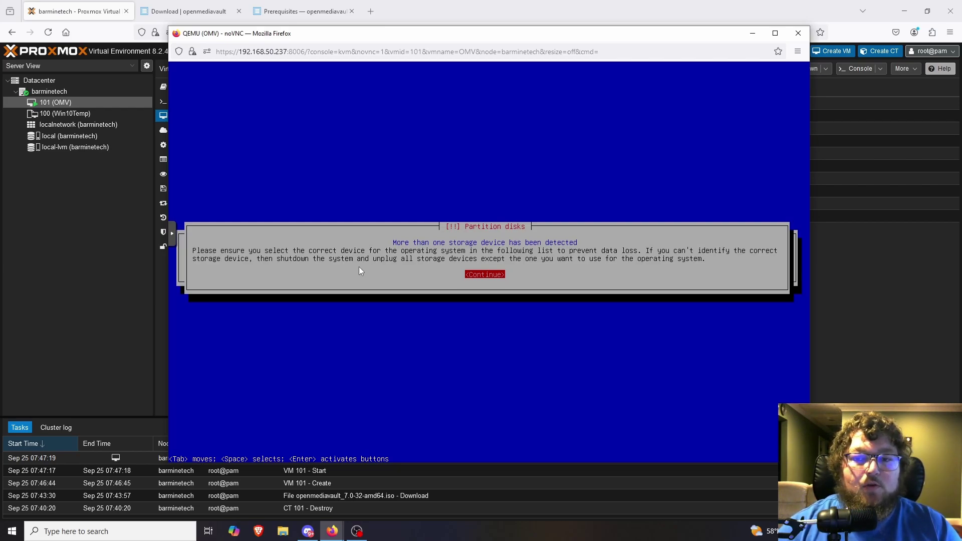
{"action": "key", "text": "Return"}
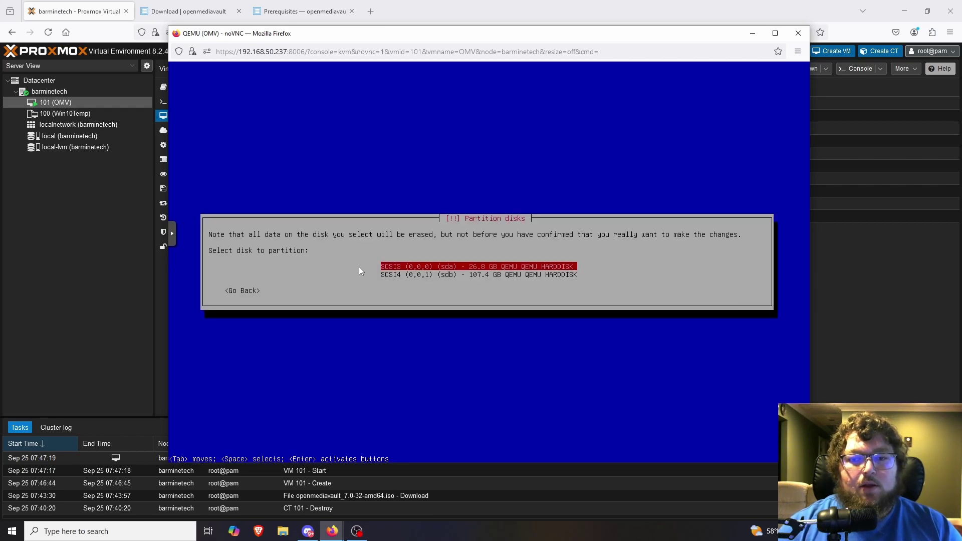
{"action": "key", "text": "Down"}
{"action": "key", "text": "Up"}
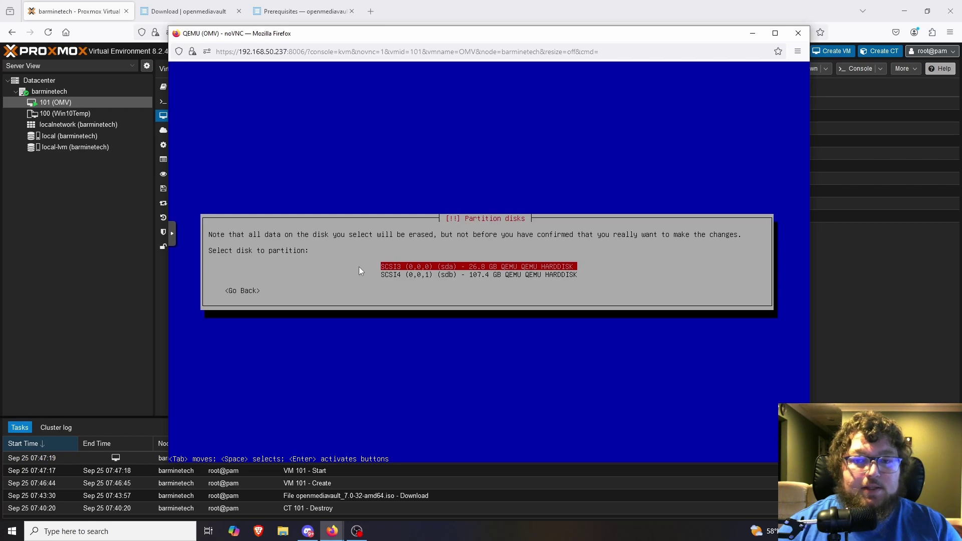
{"action": "key", "text": "Return"}
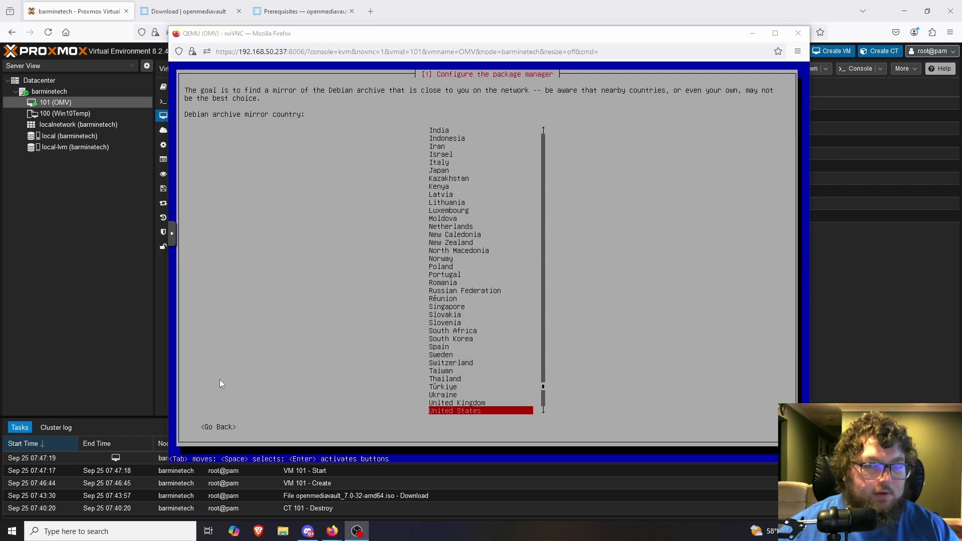
Step: Set the Debian archive mirror to deb.debian.org in the United States and leave the HTTP proxy blank
{"action": "left_click", "coordinate": [307, 320]}
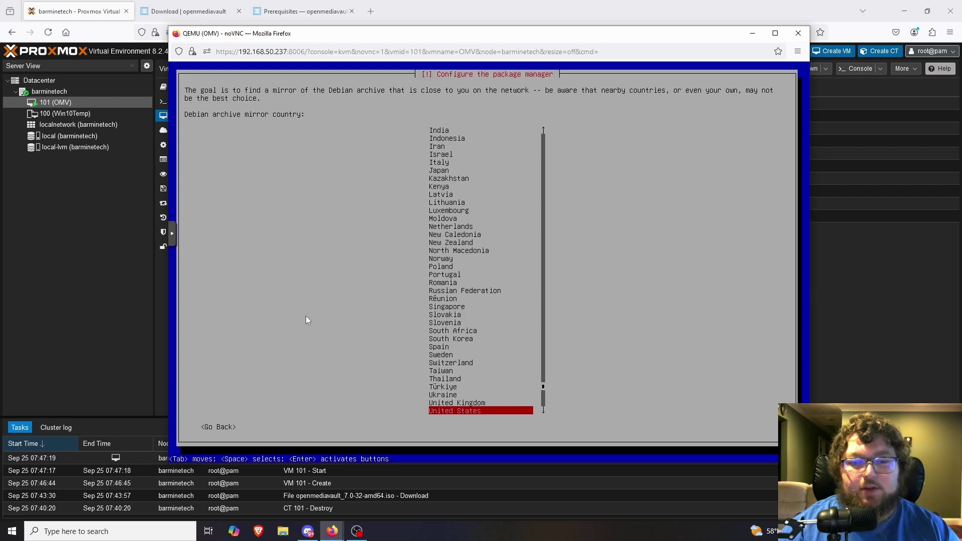
{"action": "key", "text": "Return"}
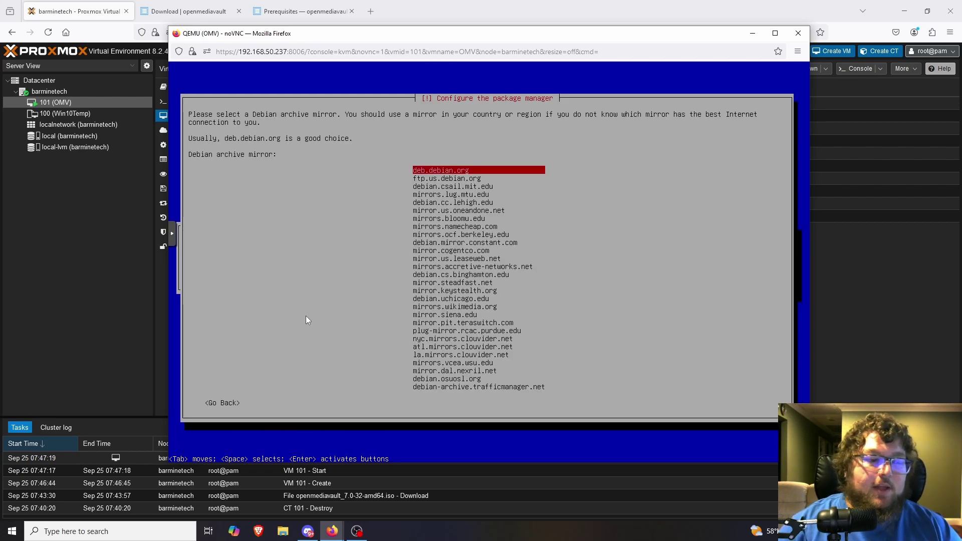
{"action": "key", "text": "Return"}
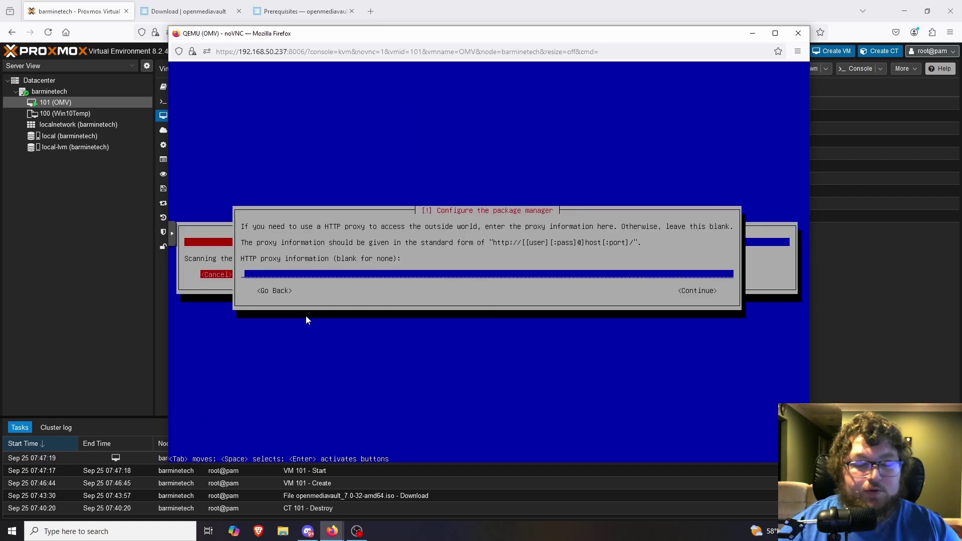
{"action": "key", "text": "Tab"}
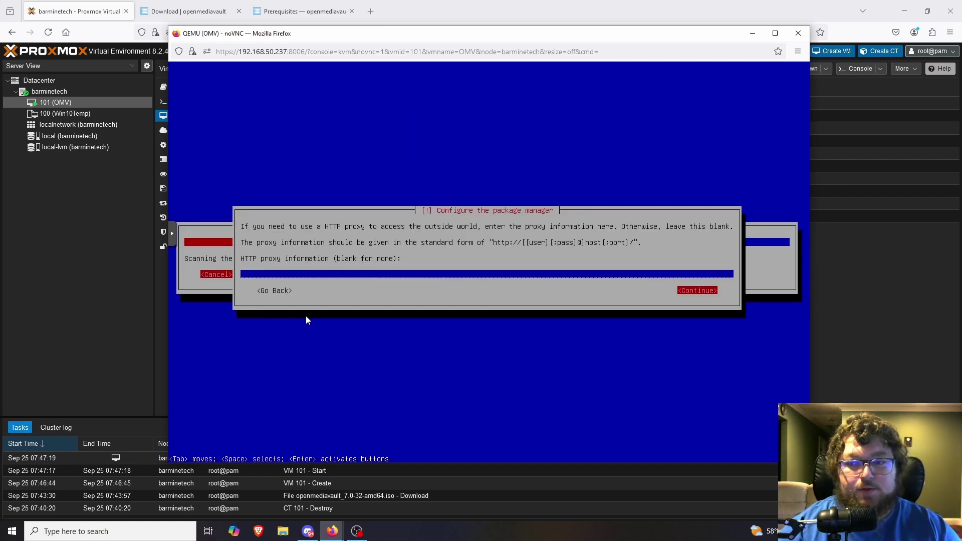
{"action": "key", "text": "Return"}
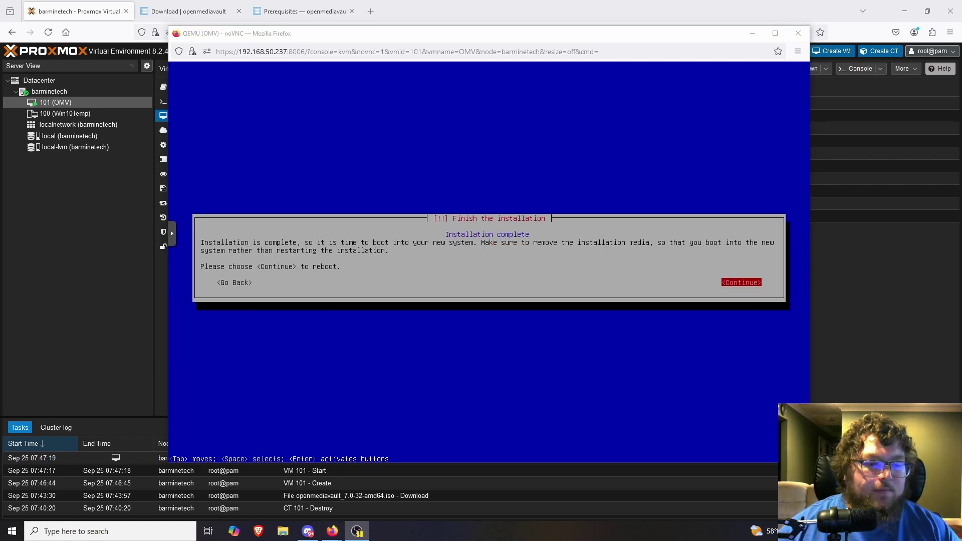
Step: Finish the installation and reboot the virtual machine into the installed openmediavault system
{"action": "left_click", "coordinate": [406, 279]}
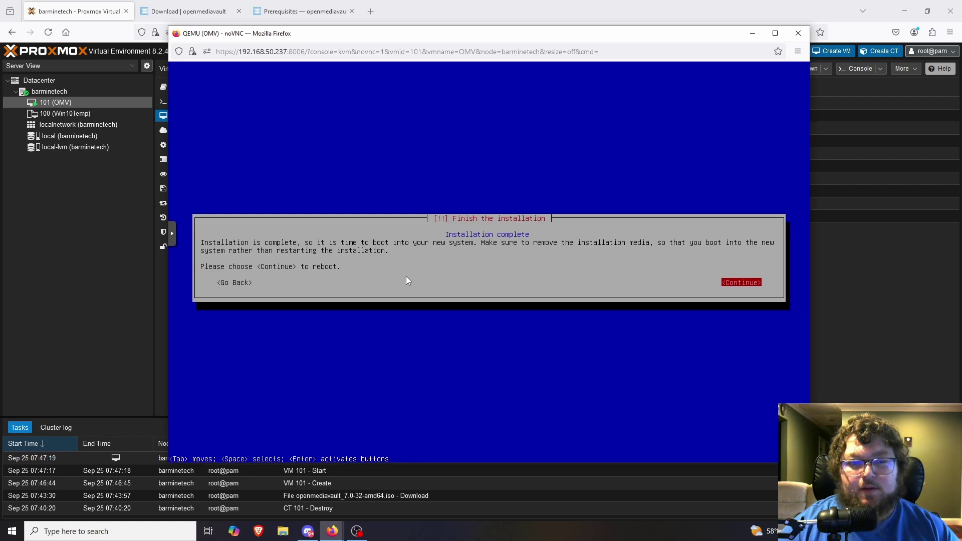
{"action": "key", "text": "Return"}
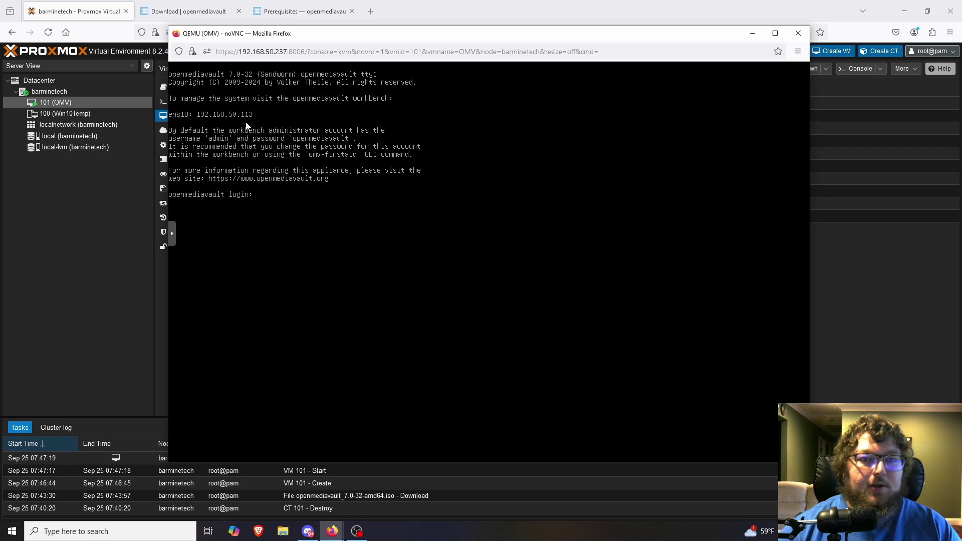
{"action": "left_click_drag", "start_coordinate": [281, 33], "coordinate": [278, 44]}
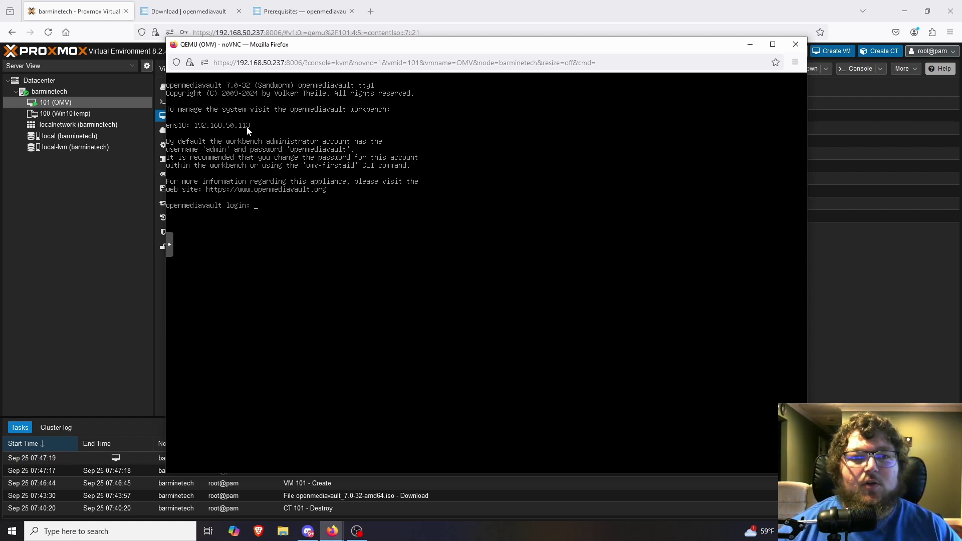
Step: Open the openmediavault workbench at 192.168.50.113 in a new browser tab
{"action": "left_click", "coordinate": [371, 12]}
{"action": "type", "text": "192.1683."}
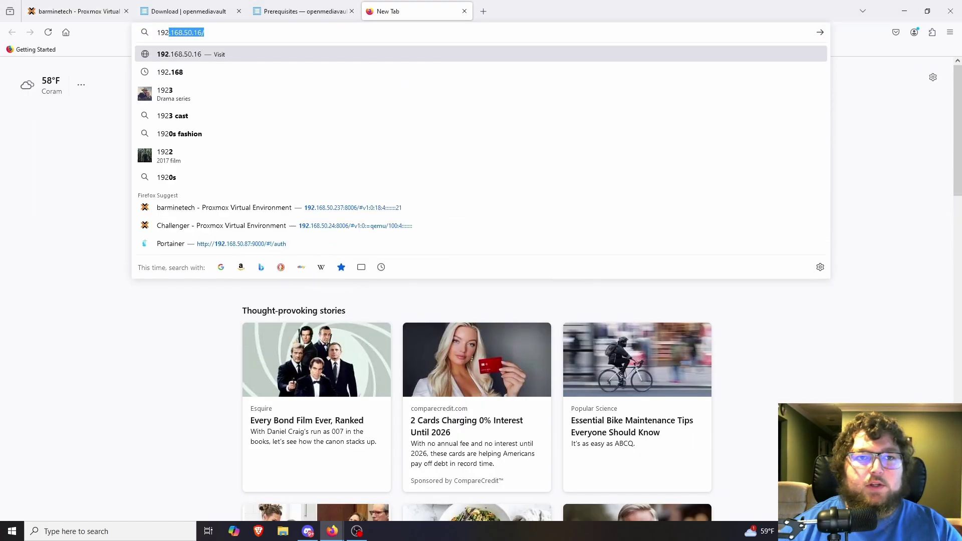
{"action": "key", "text": "BackSpace"}
{"action": "key", "text": "BackSpace"}
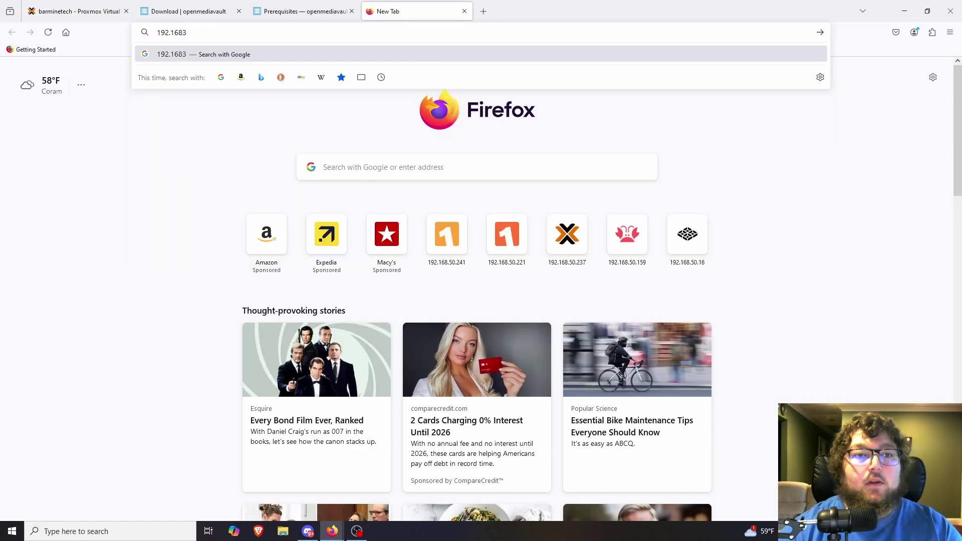
{"action": "type", "text": ".50.113"}
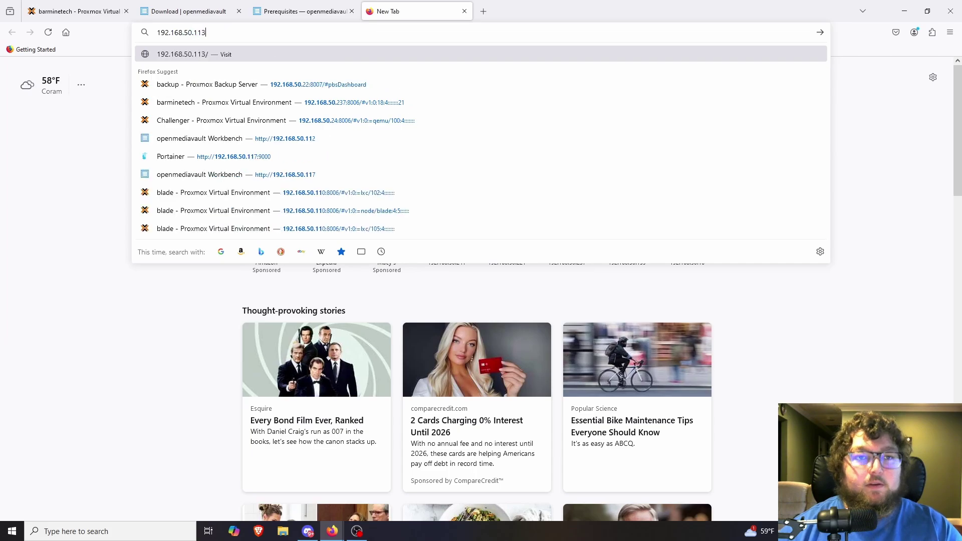
{"action": "key", "text": "Return"}
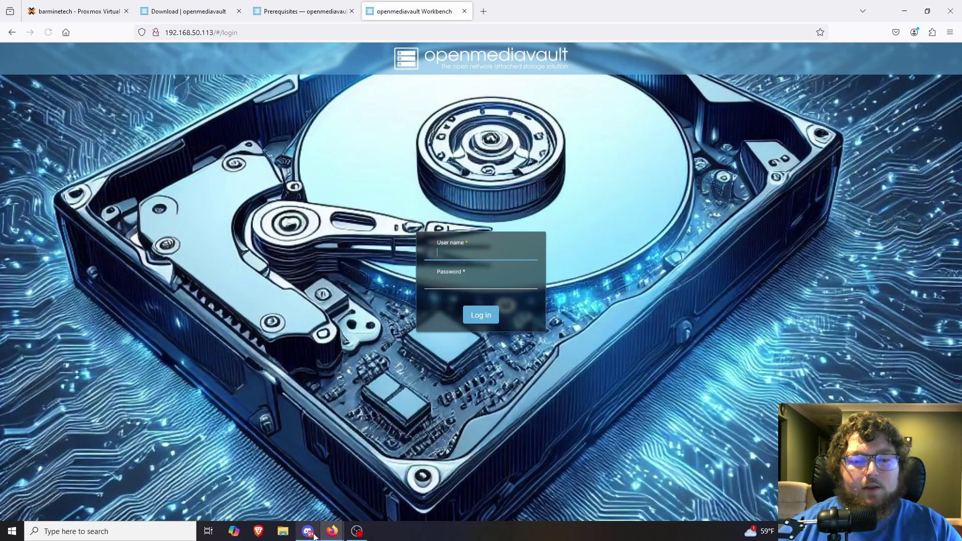
Step: Check the default credentials in the virtual machine's console and log in to the workbench as admin with the account password, without saving it in the browser
{"action": "mouse_move", "coordinate": [332, 530]}
{"action": "left_click", "coordinate": [390, 503]}
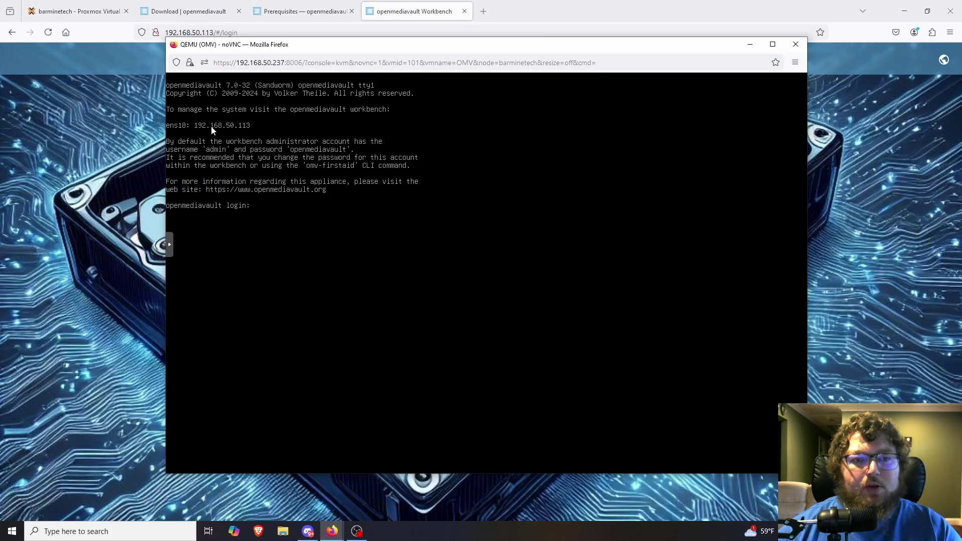
{"action": "left_click", "coordinate": [148, 149]}
{"action": "left_click", "coordinate": [490, 255]}
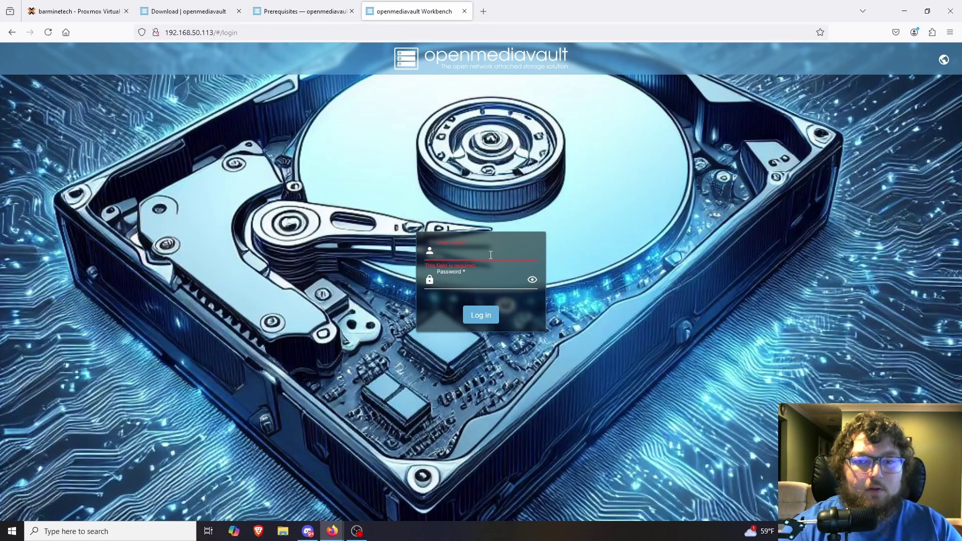
{"action": "type", "text": "admin"}
{"action": "key", "text": "Tab"}
{"action": "type", "text": "****"}
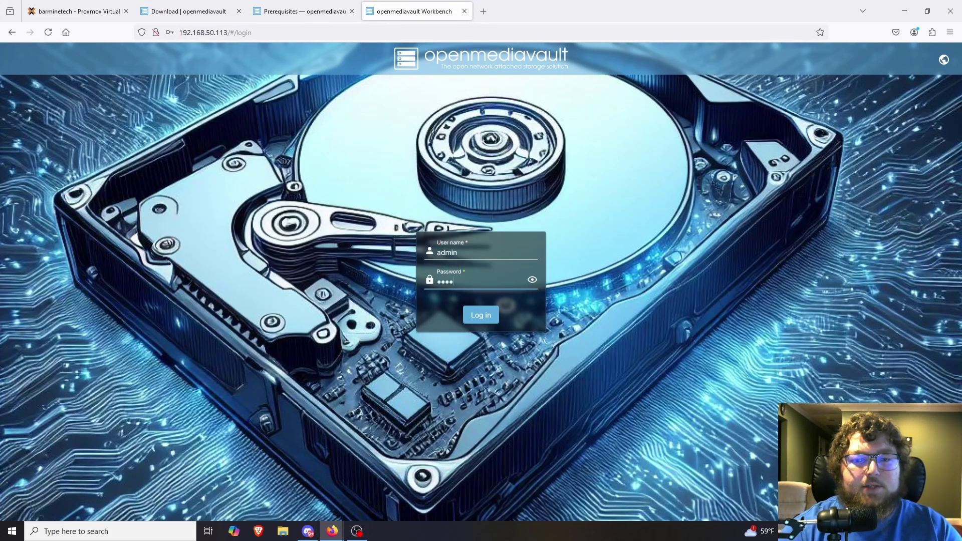
{"action": "type", "text": "******"}
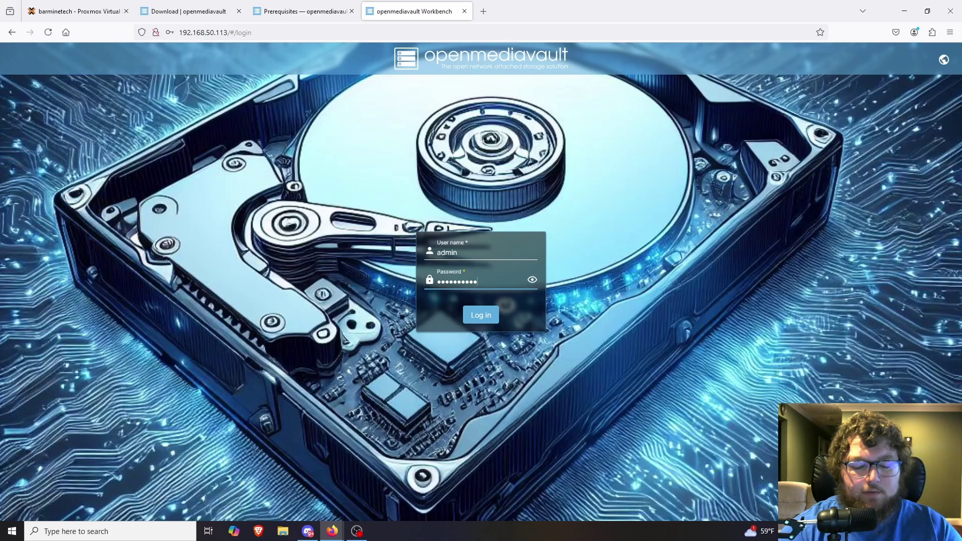
{"action": "type", "text": "****"}
{"action": "key", "text": "Return"}
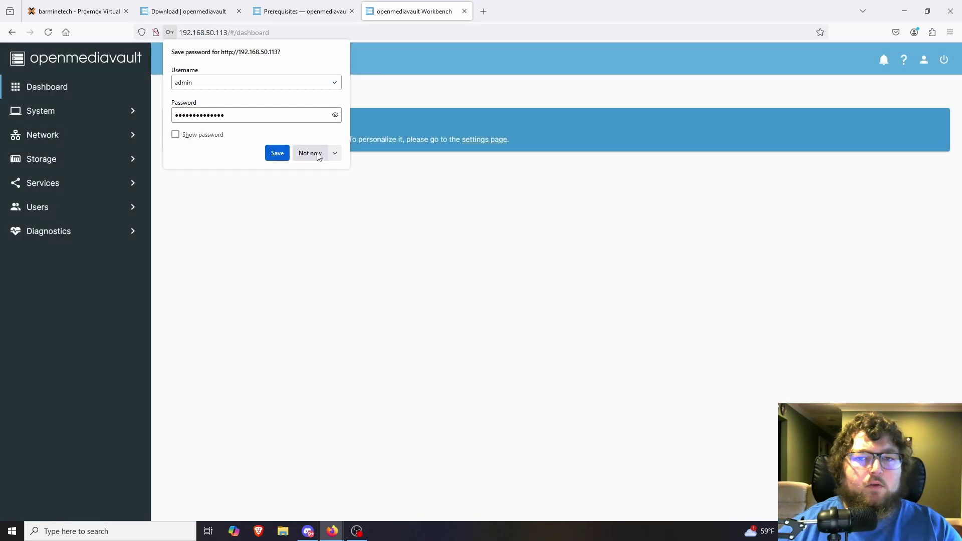
{"action": "left_click", "coordinate": [318, 154]}
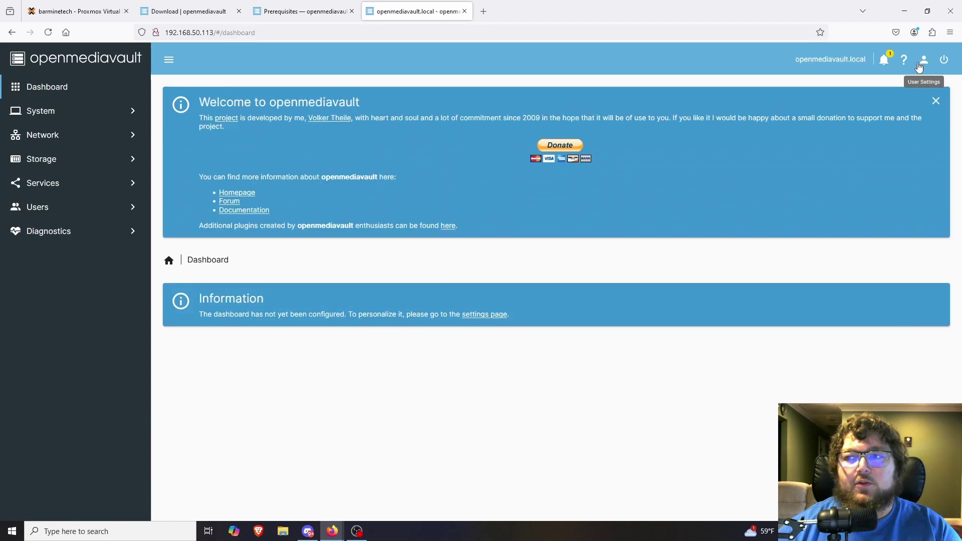
Step: Change the admin account's password, entering and confirming the new password, and save it
{"action": "left_click", "coordinate": [924, 61]}
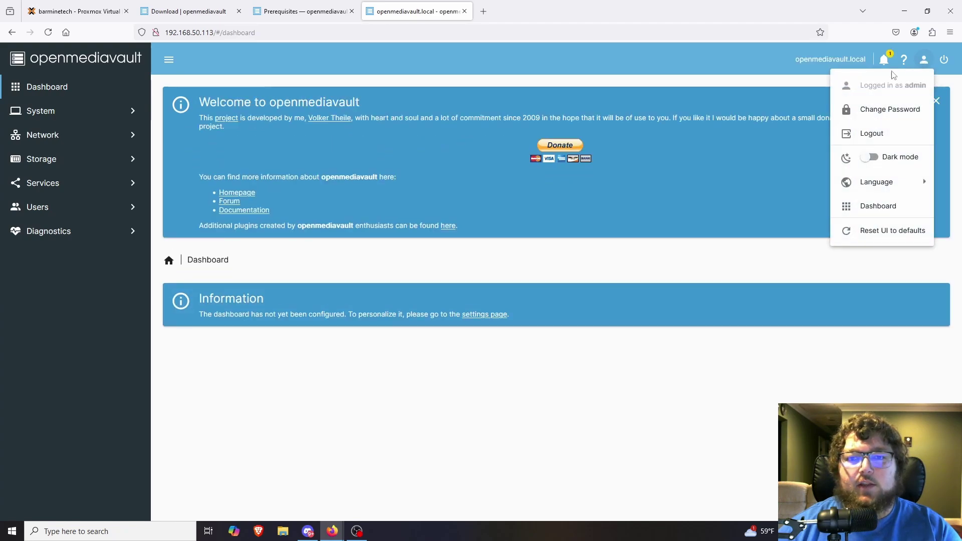
{"action": "left_click", "coordinate": [882, 113]}
{"action": "left_click", "coordinate": [225, 303]}
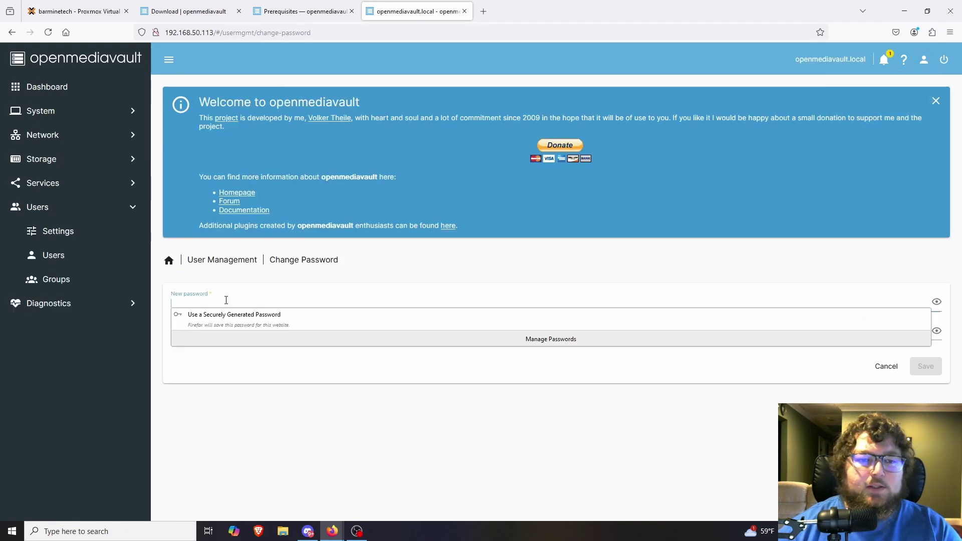
{"action": "type", "text": "••••••••"}
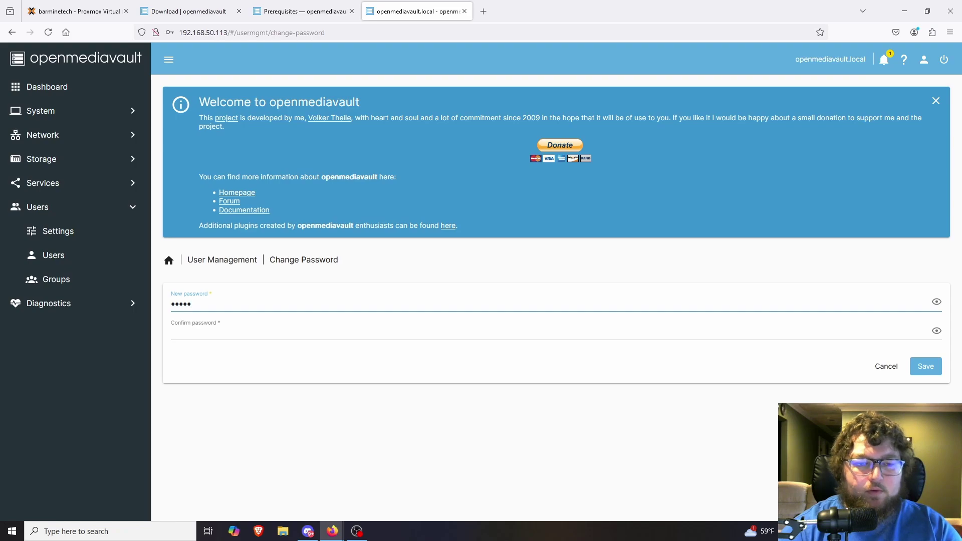
{"action": "key", "text": "Tab"}
{"action": "type", "text": "••••••••"}
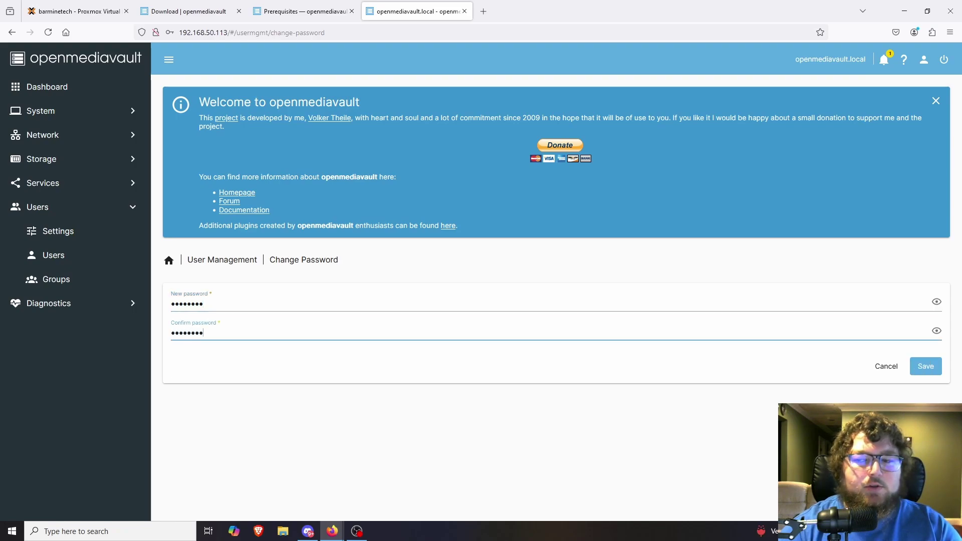
{"action": "left_click", "coordinate": [926, 366]}
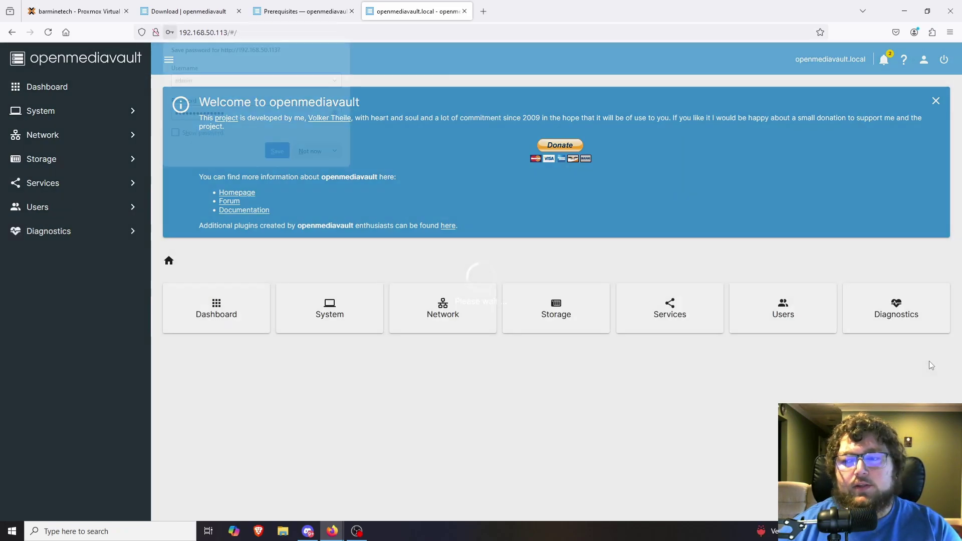
Step: Log the admin account out of the workbench and confirm the logout
{"action": "left_click", "coordinate": [936, 66]}
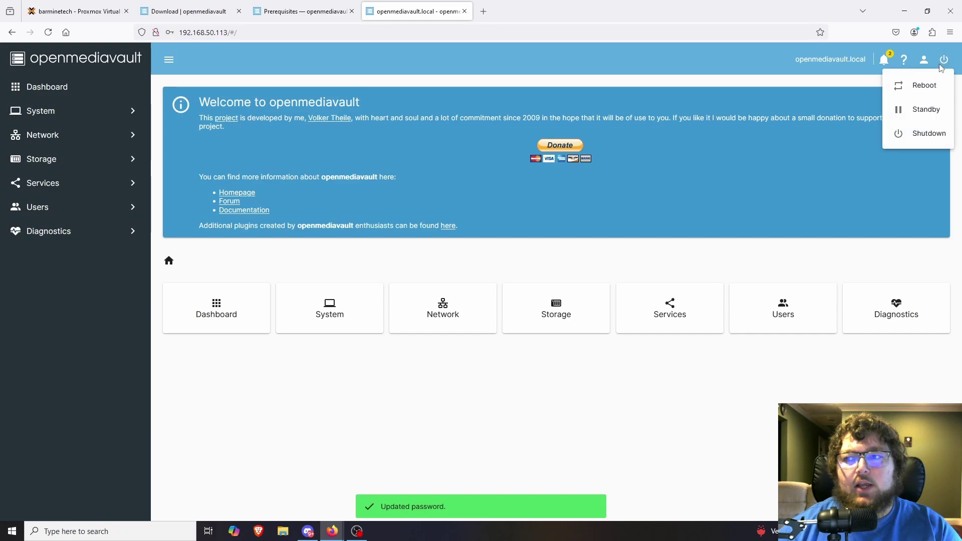
{"action": "left_click", "coordinate": [924, 64]}
{"action": "left_click", "coordinate": [925, 61]}
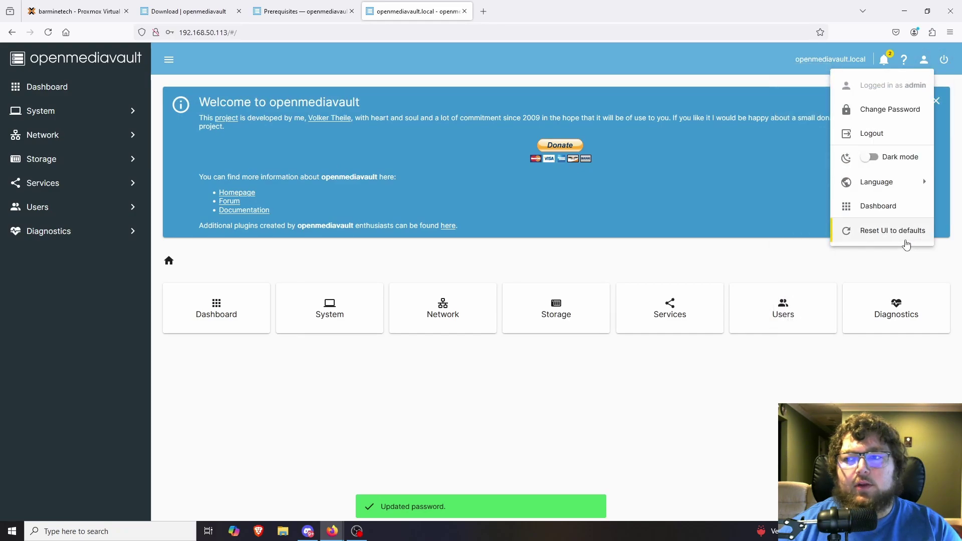
{"action": "left_click", "coordinate": [876, 133]}
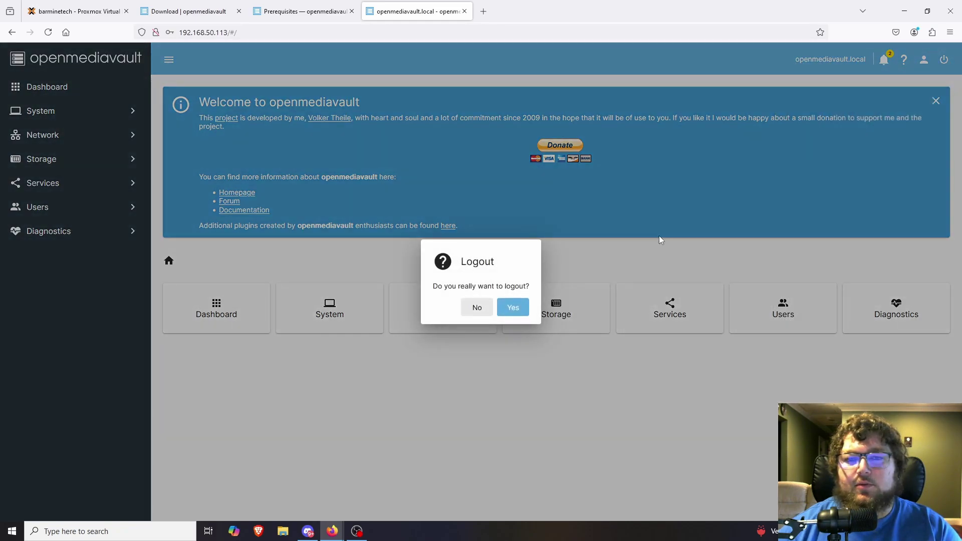
{"action": "left_click", "coordinate": [511, 306]}
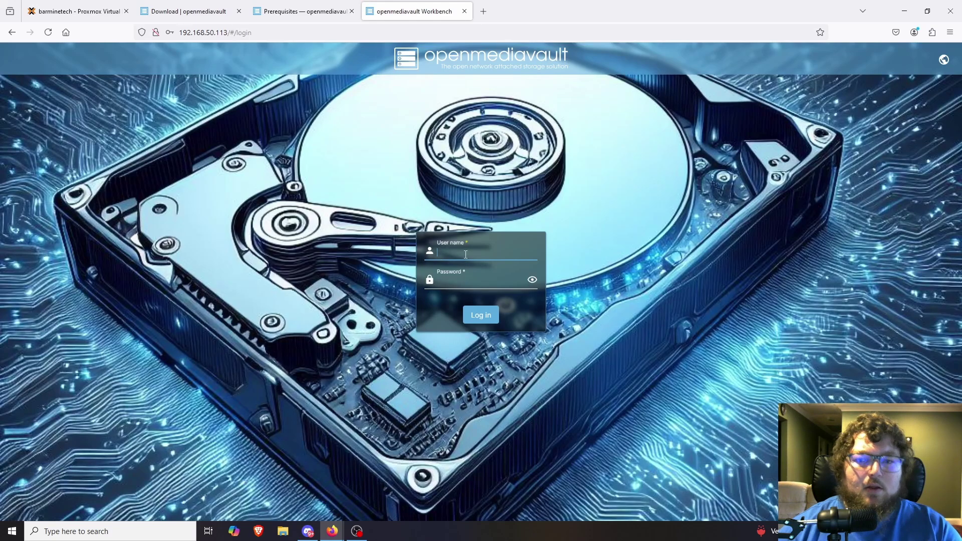
Step: Log back in to the workbench as admin with the new account password, without saving it in the browser
{"action": "key", "text": "Tab"}
{"action": "type", "text": "********"}
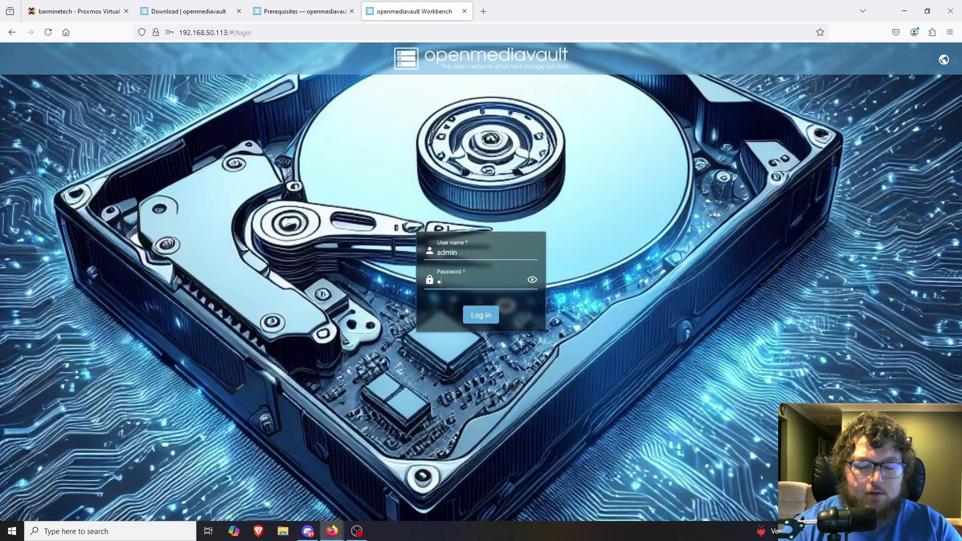
{"action": "key", "text": "Return"}
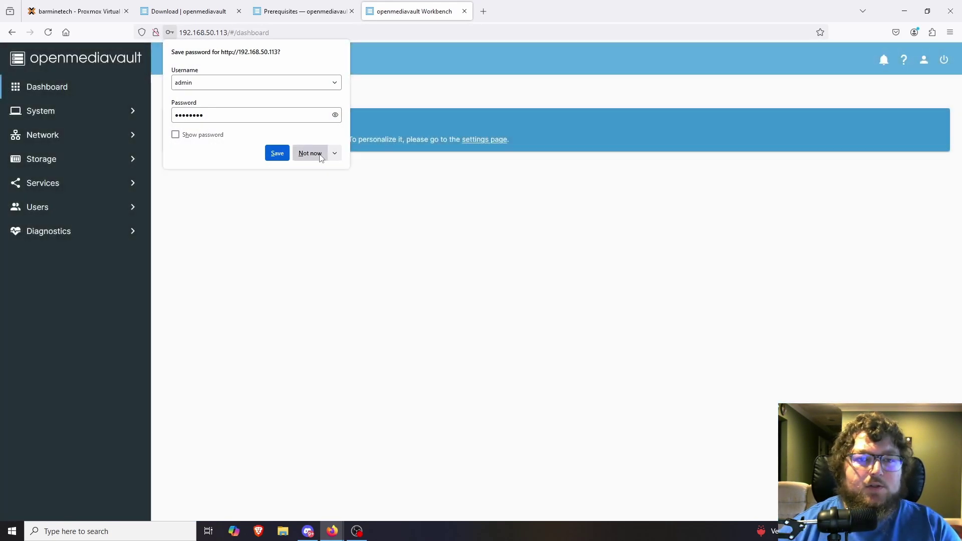
{"action": "left_click", "coordinate": [311, 154]}
Step: Turn on dark mode for the workbench and go to the dashboard
{"action": "left_click", "coordinate": [923, 60]}
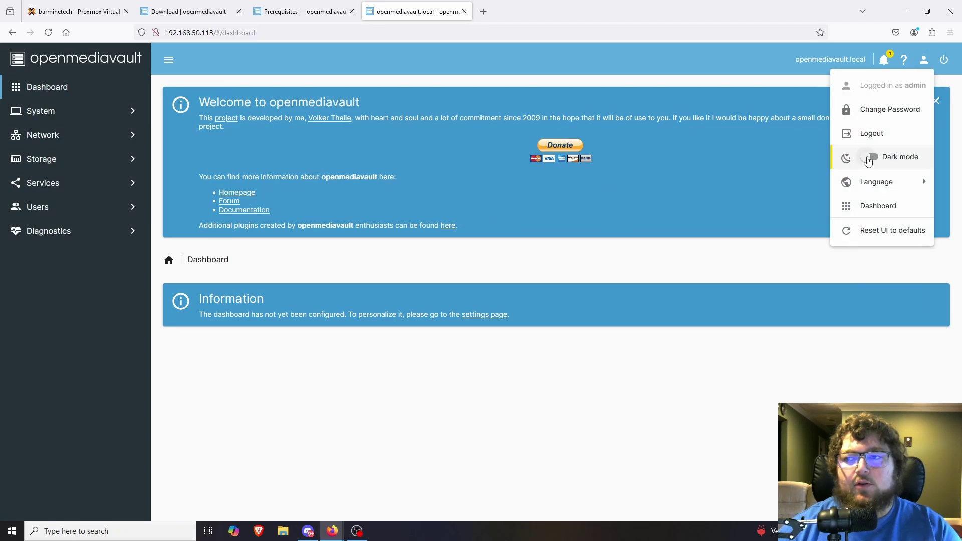
{"action": "left_click", "coordinate": [925, 67]}
{"action": "left_click", "coordinate": [924, 60]}
{"action": "left_click", "coordinate": [872, 155]}
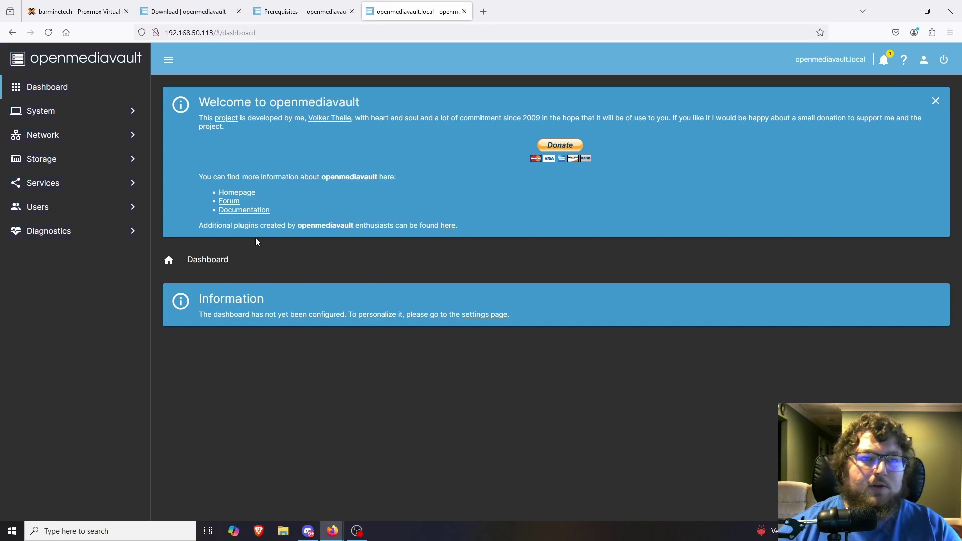
{"action": "left_click", "coordinate": [75, 93]}
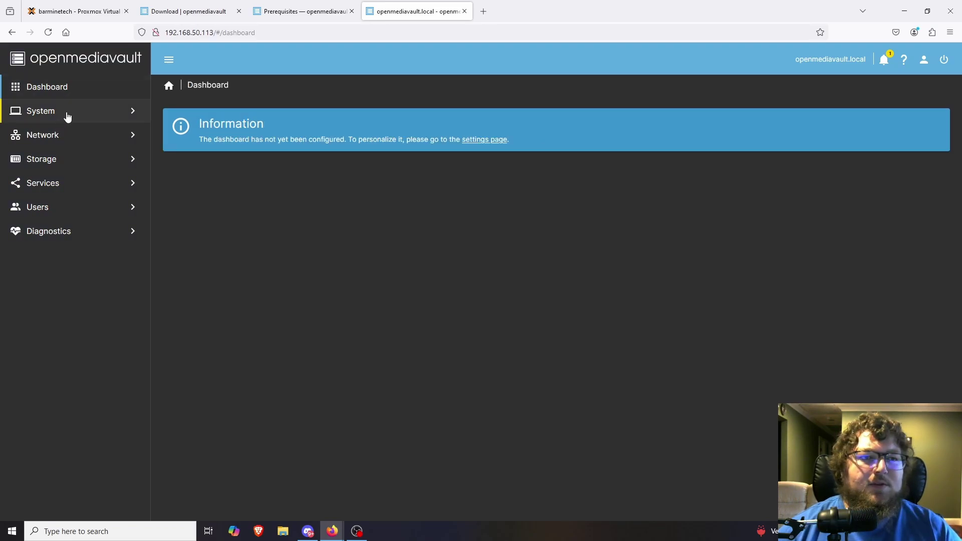
Step: Upgrade all packages from the system's available updates, confirm the upgrade, and close its log when it ends
{"action": "left_click", "coordinate": [65, 113]}
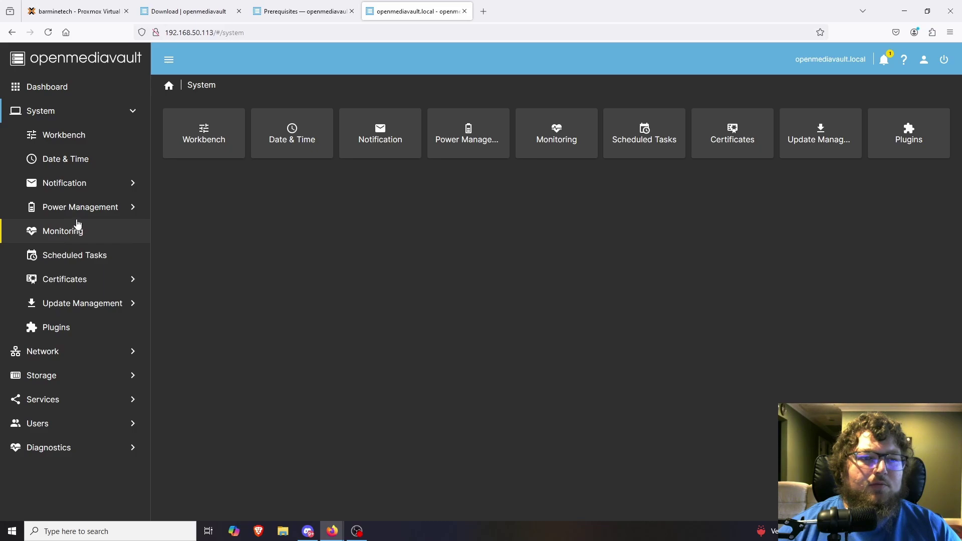
{"action": "left_click", "coordinate": [81, 303]}
{"action": "left_click", "coordinate": [327, 147]}
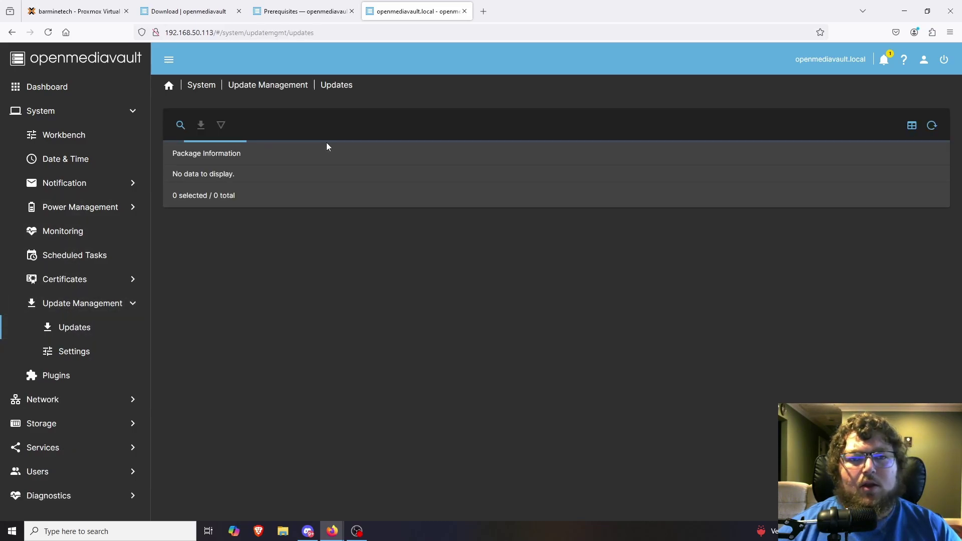
{"action": "scroll", "coordinate": [271, 240], "scroll_direction": "down", "scroll_amount": 5}
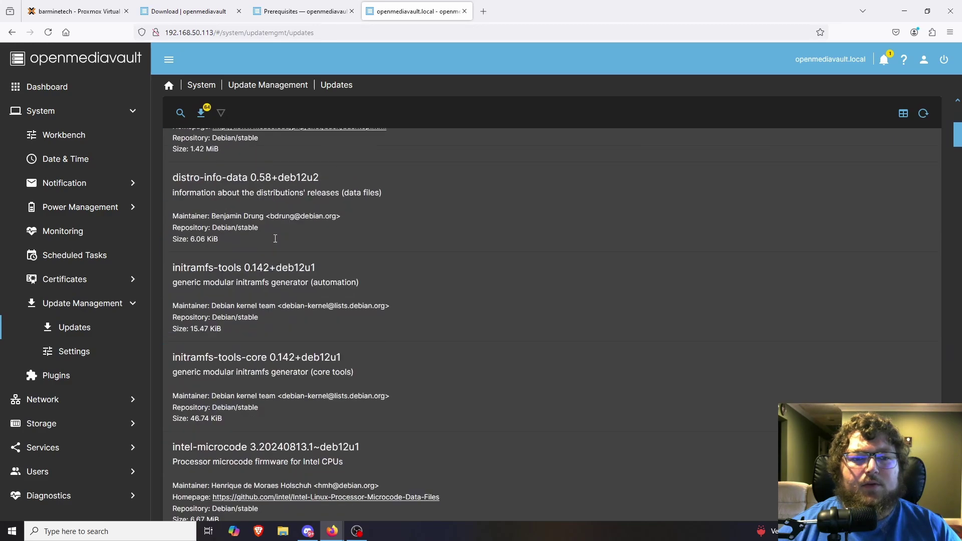
{"action": "scroll", "coordinate": [273, 240], "scroll_direction": "up", "scroll_amount": 6}
{"action": "left_click", "coordinate": [202, 125]}
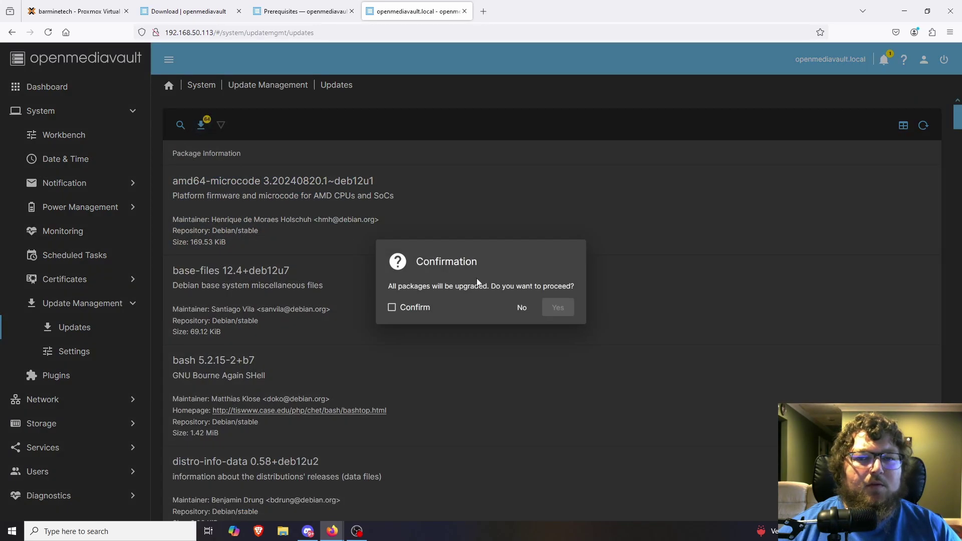
{"action": "left_click", "coordinate": [392, 307]}
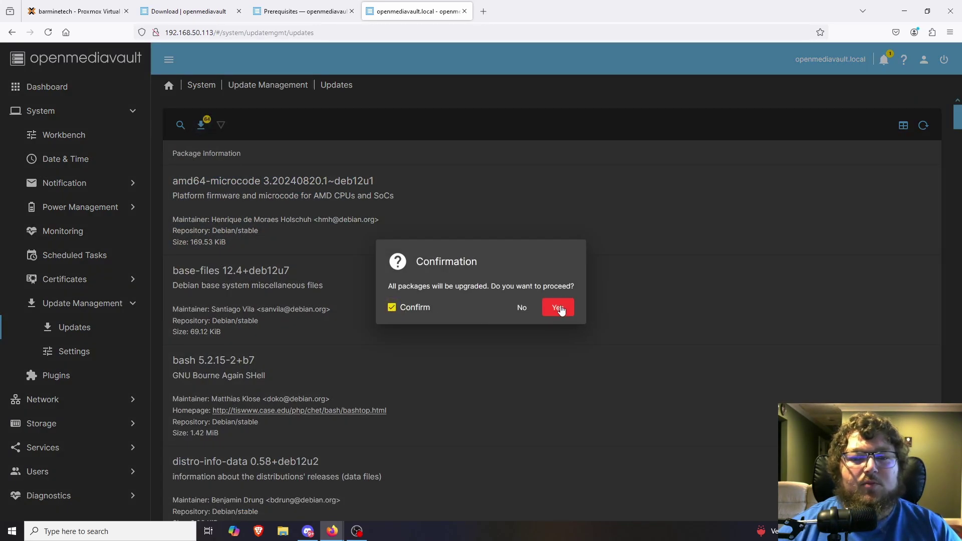
{"action": "left_click", "coordinate": [561, 308]}
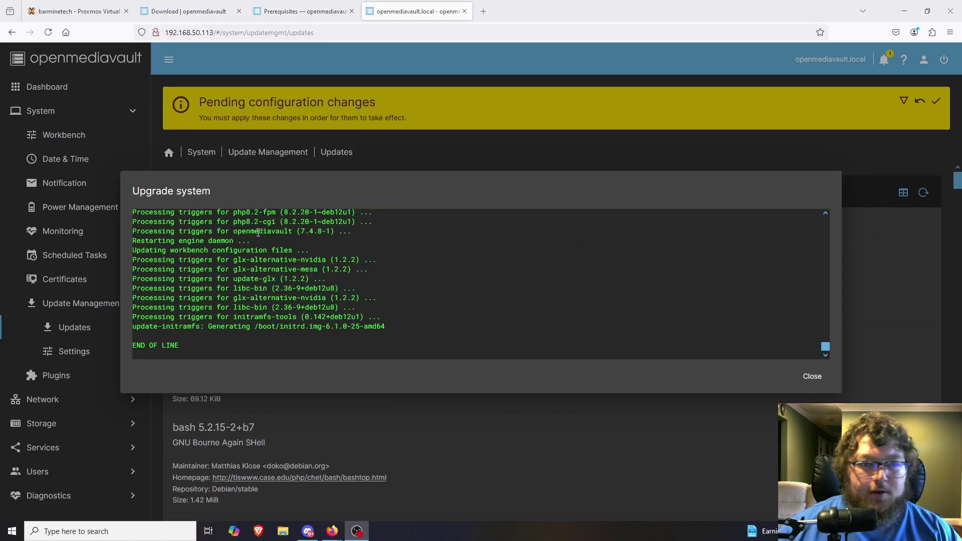
{"action": "left_click_drag", "start_coordinate": [162, 344], "coordinate": [169, 347]}
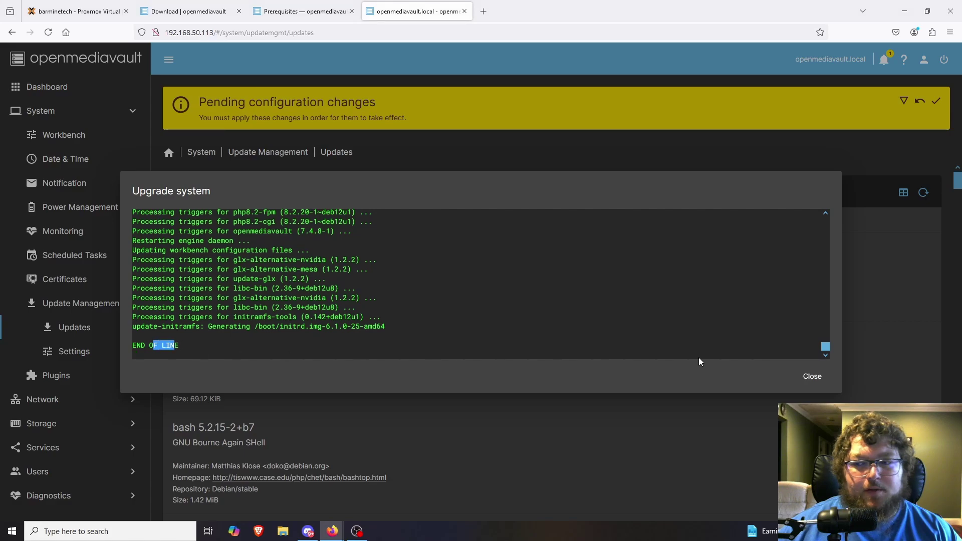
{"action": "left_click", "coordinate": [799, 376]}
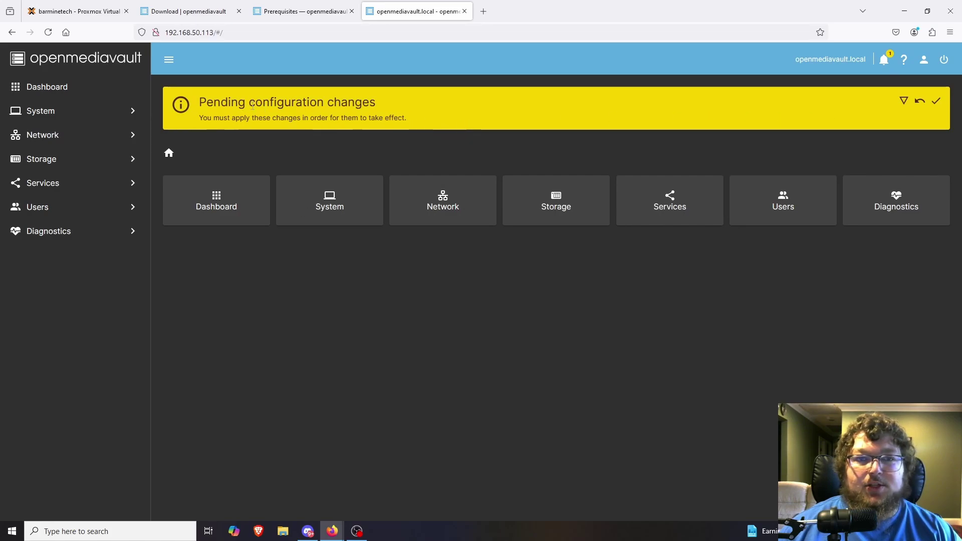
Step: Review the modules affected by the pending configuration changes and apply the changes
{"action": "left_click_drag", "start_coordinate": [217, 104], "coordinate": [354, 106]}
{"action": "left_click", "coordinate": [332, 120]}
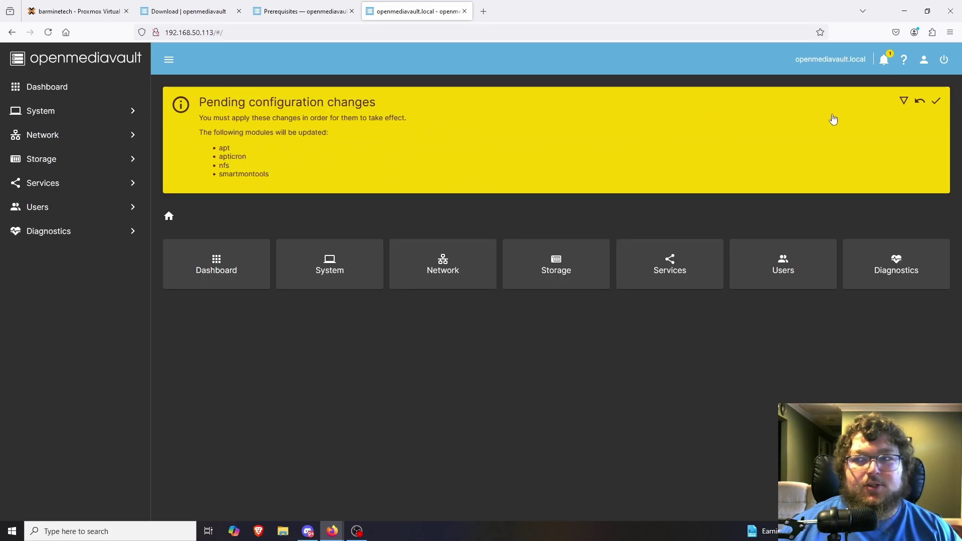
{"action": "left_click", "coordinate": [941, 103]}
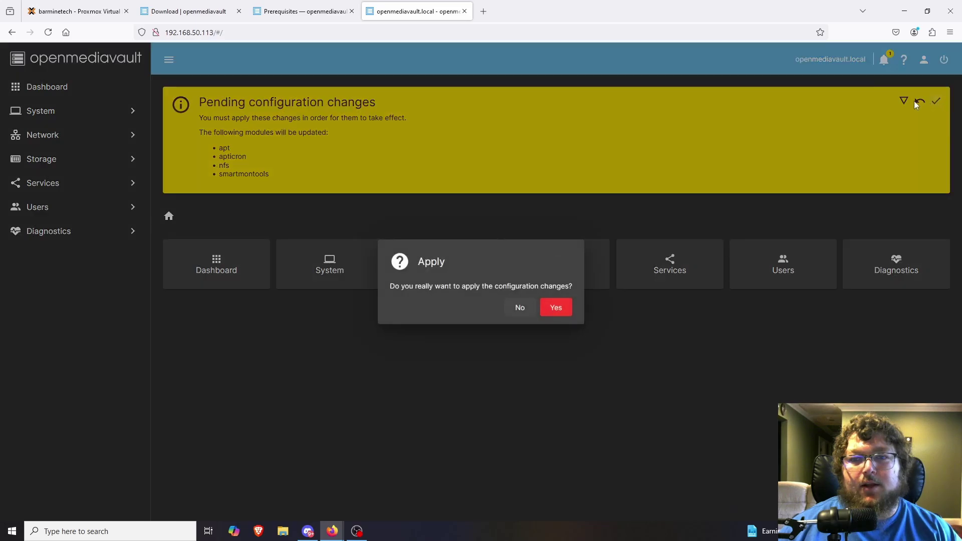
{"action": "left_click", "coordinate": [552, 306]}
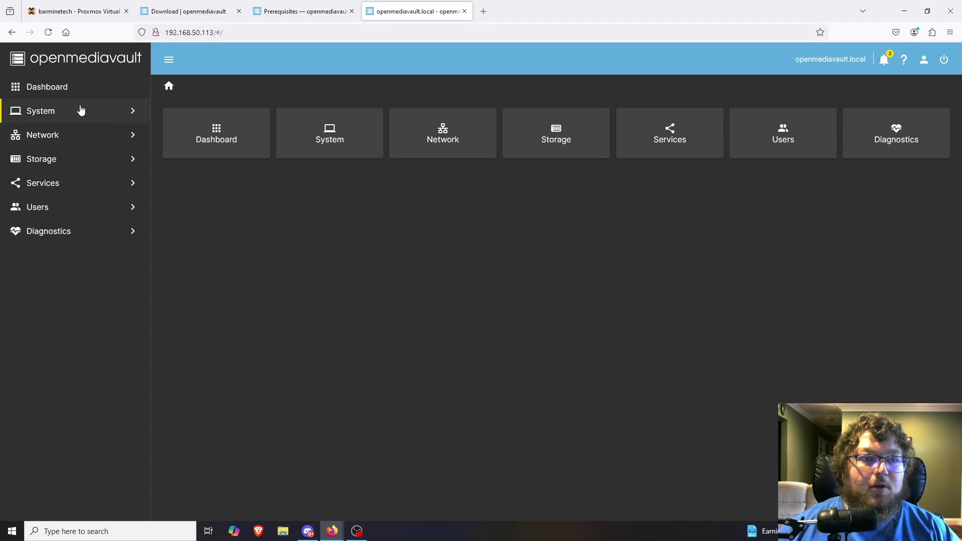
Step: Wipe the 100 GiB storage disk /dev/sdb with the Quick method and close the wipe log when it ends
{"action": "left_click", "coordinate": [47, 120]}
{"action": "left_click", "coordinate": [60, 161]}
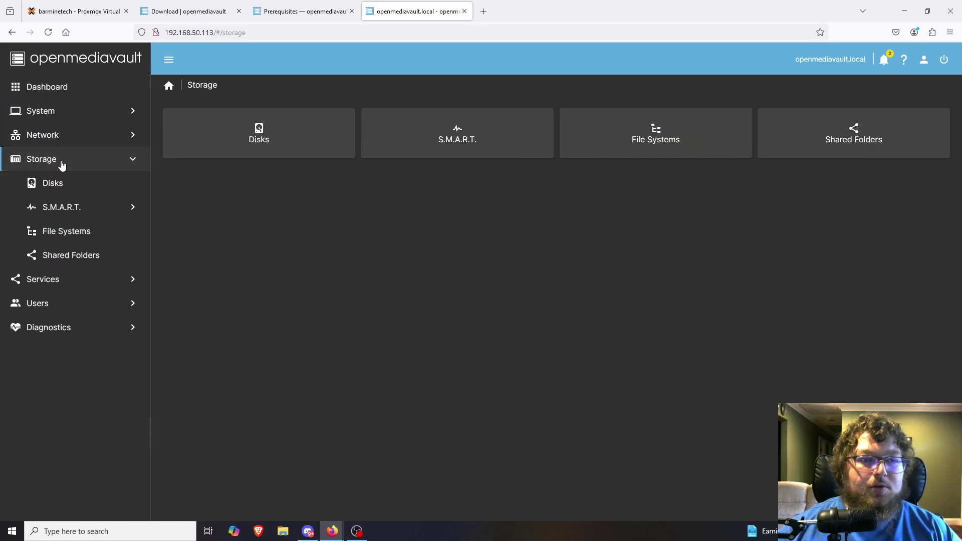
{"action": "left_click", "coordinate": [65, 186]}
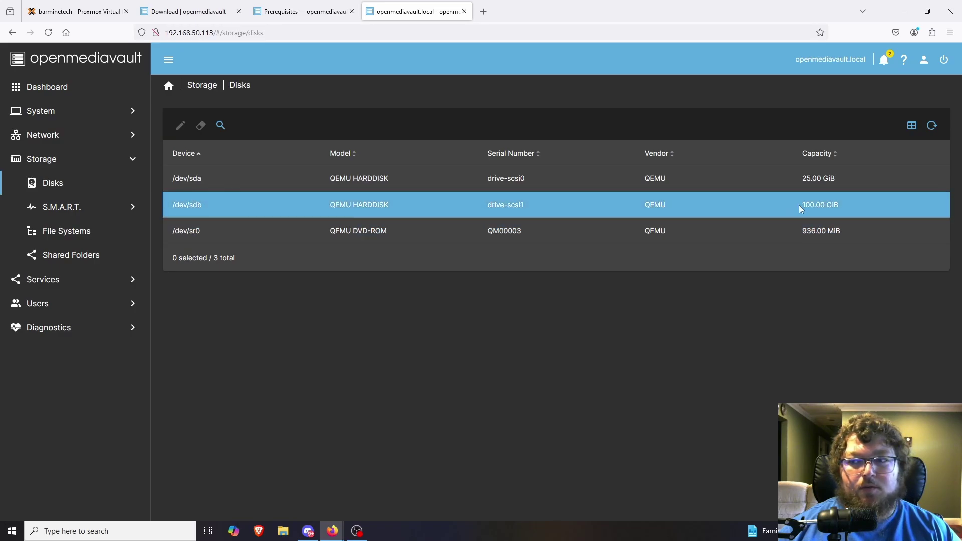
{"action": "left_click_drag", "start_coordinate": [804, 204], "coordinate": [841, 205]}
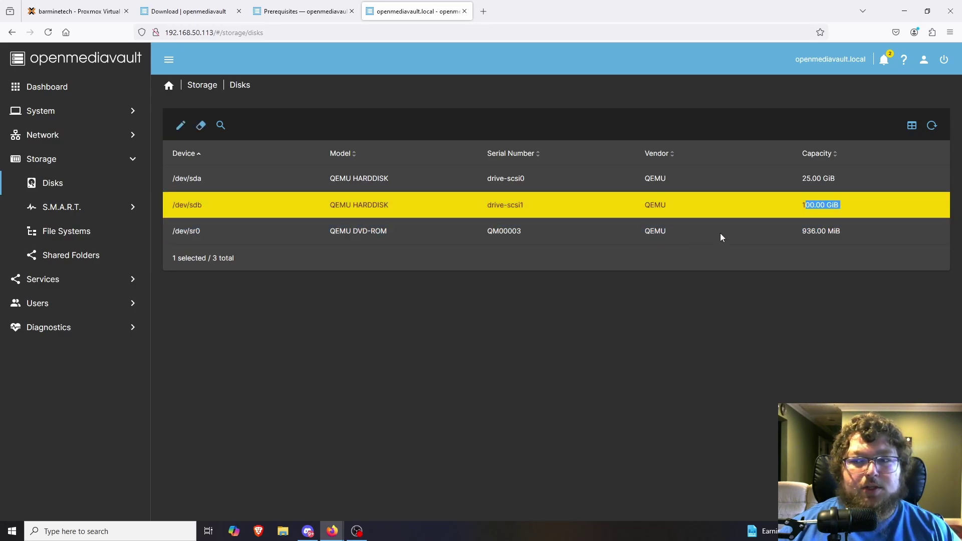
{"action": "left_click", "coordinate": [201, 205]}
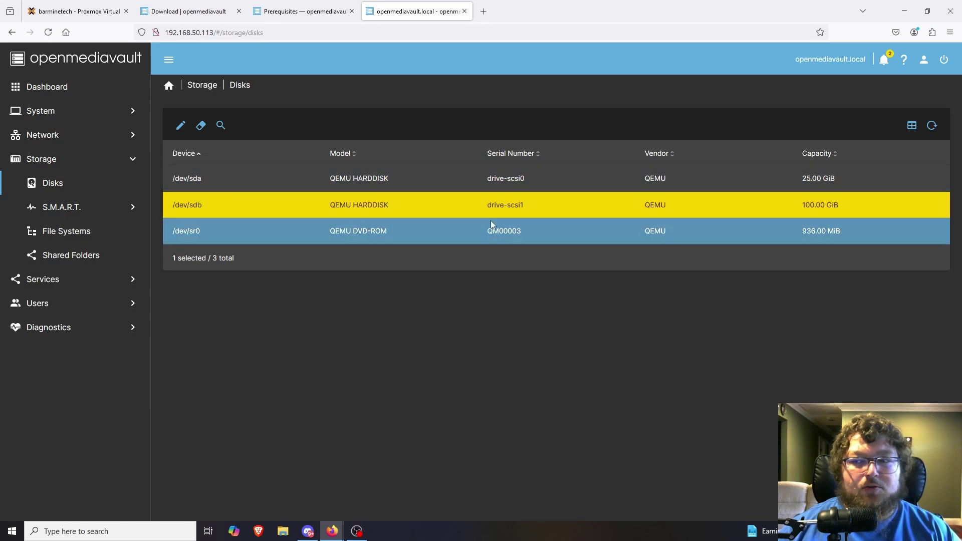
{"action": "left_click", "coordinate": [201, 125]}
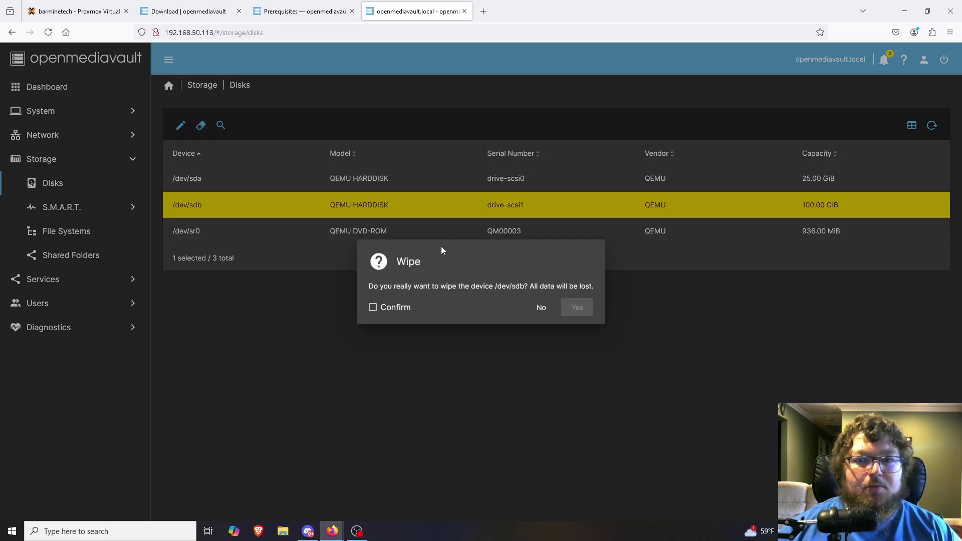
{"action": "left_click", "coordinate": [396, 307]}
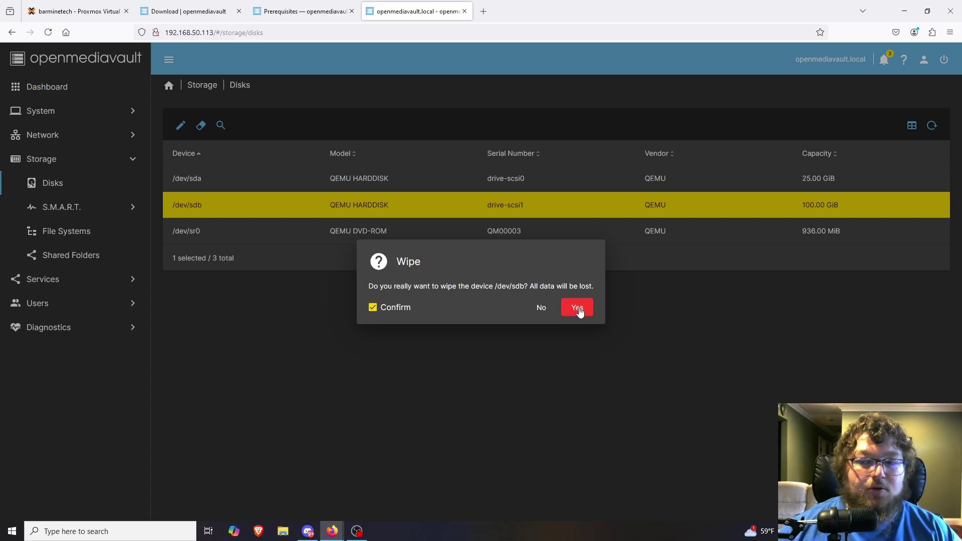
{"action": "left_click", "coordinate": [579, 309]}
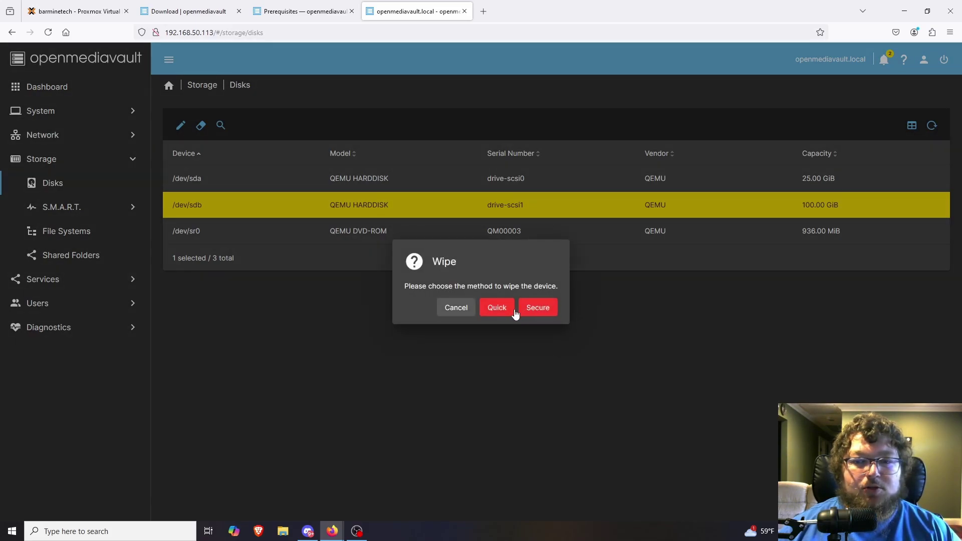
{"action": "left_click", "coordinate": [498, 308]}
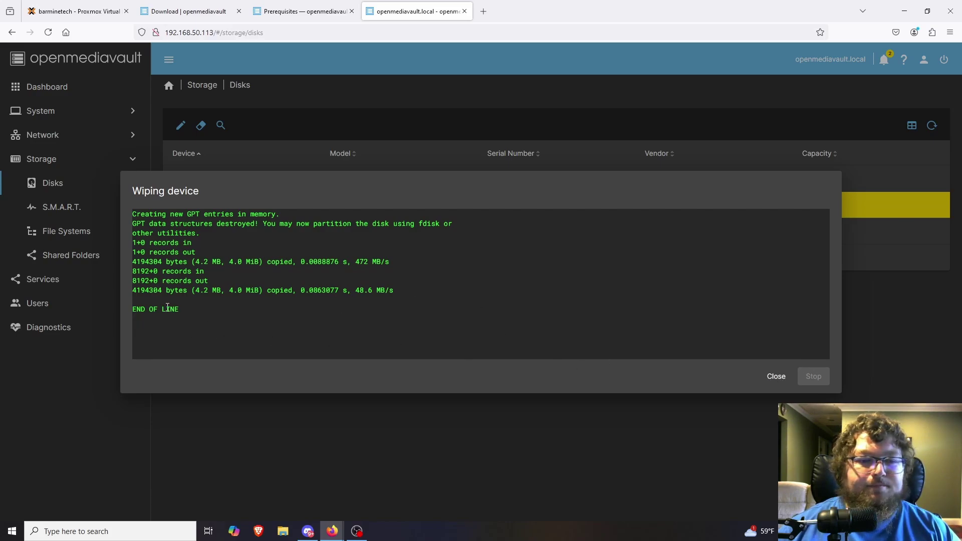
{"action": "left_click_drag", "start_coordinate": [174, 309], "coordinate": [132, 309]}
{"action": "left_click", "coordinate": [404, 330]}
{"action": "left_click", "coordinate": [776, 376]}
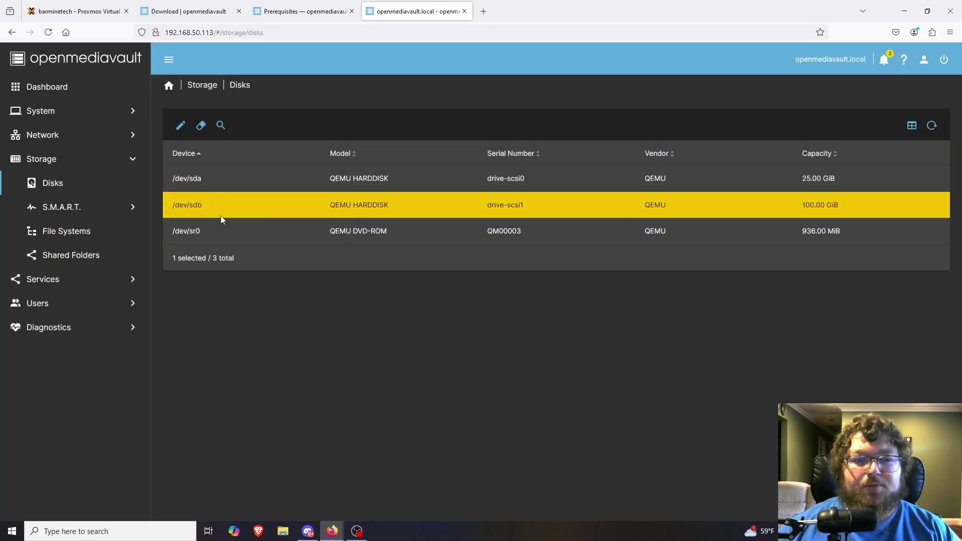
Step: Create an EXT4 file system on the 100 GiB disk /dev/sdb and close the creation log when it ends
{"action": "left_click", "coordinate": [72, 236]}
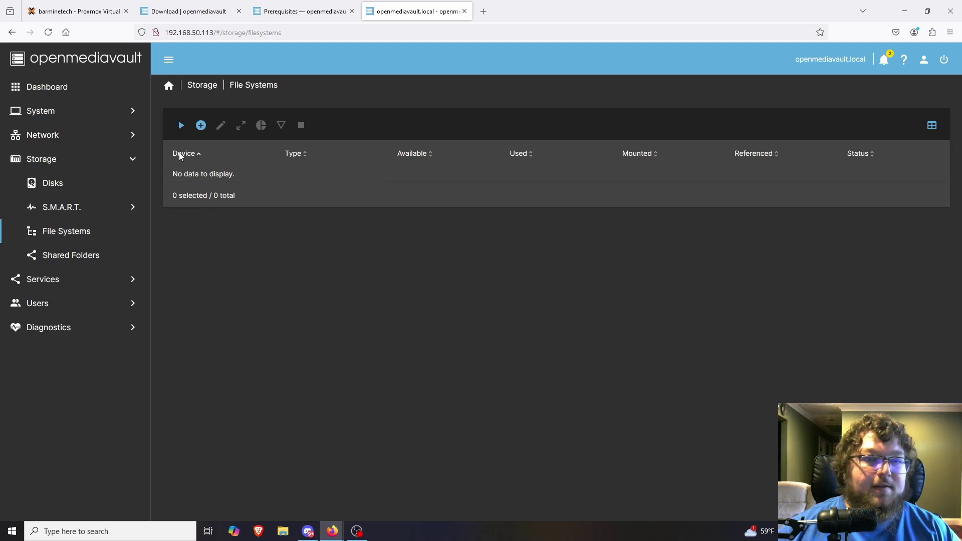
{"action": "left_click", "coordinate": [202, 131]}
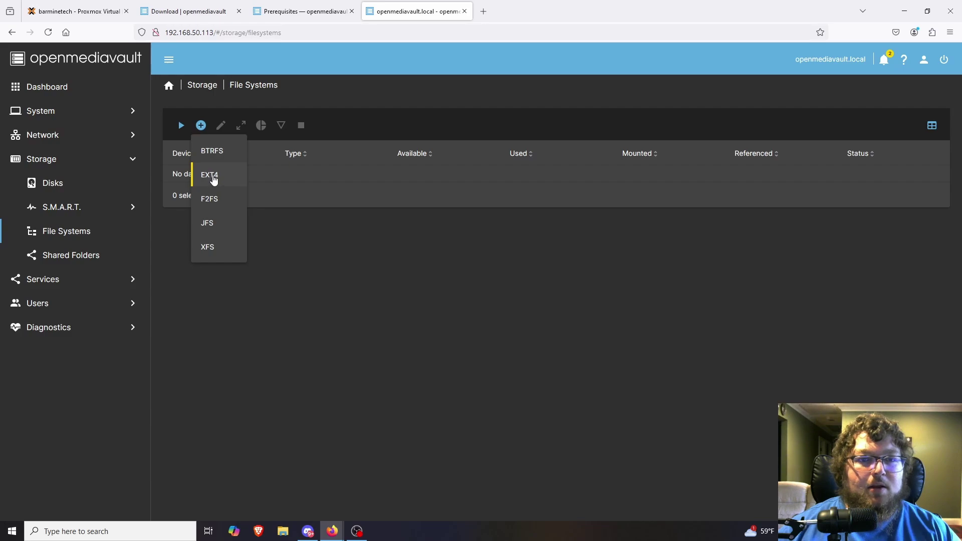
{"action": "left_click", "coordinate": [225, 176]}
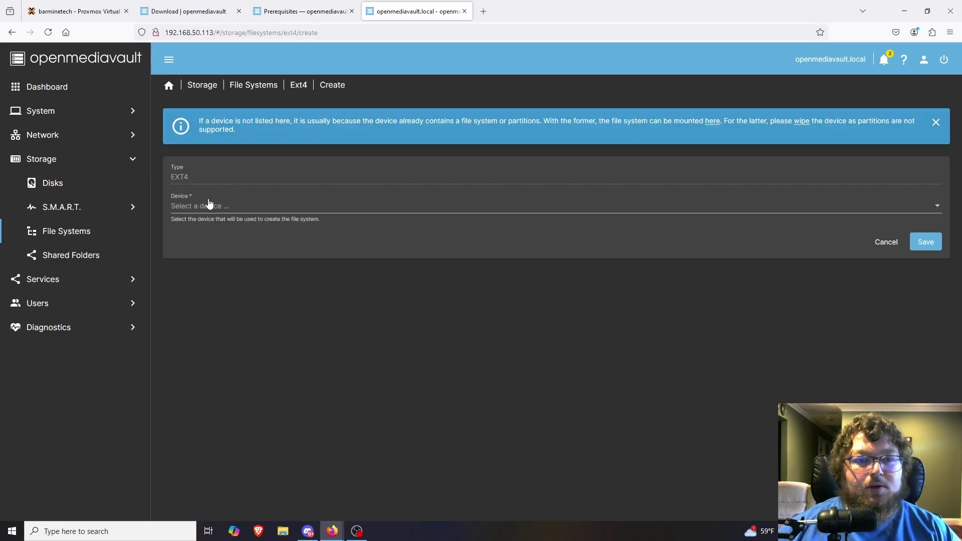
{"action": "left_click", "coordinate": [216, 206]}
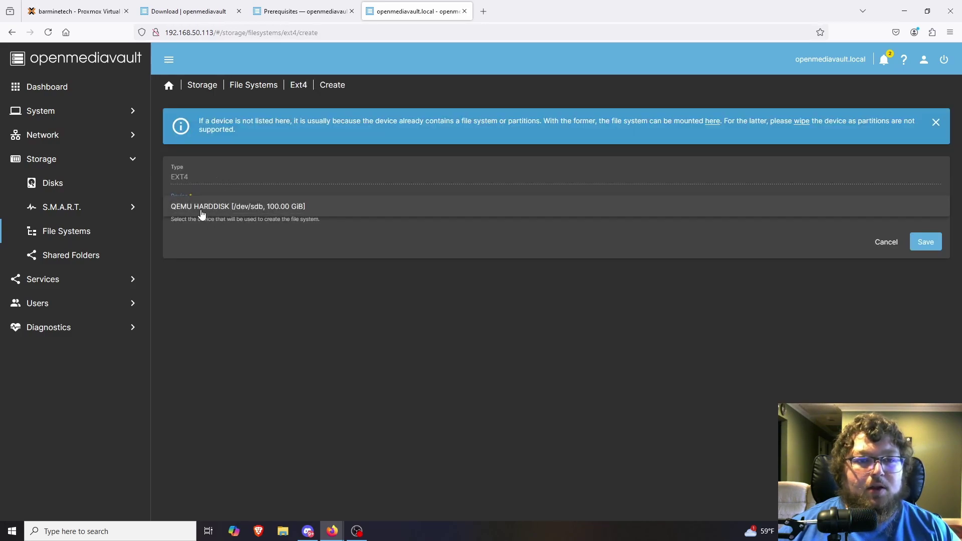
{"action": "left_click", "coordinate": [263, 213]}
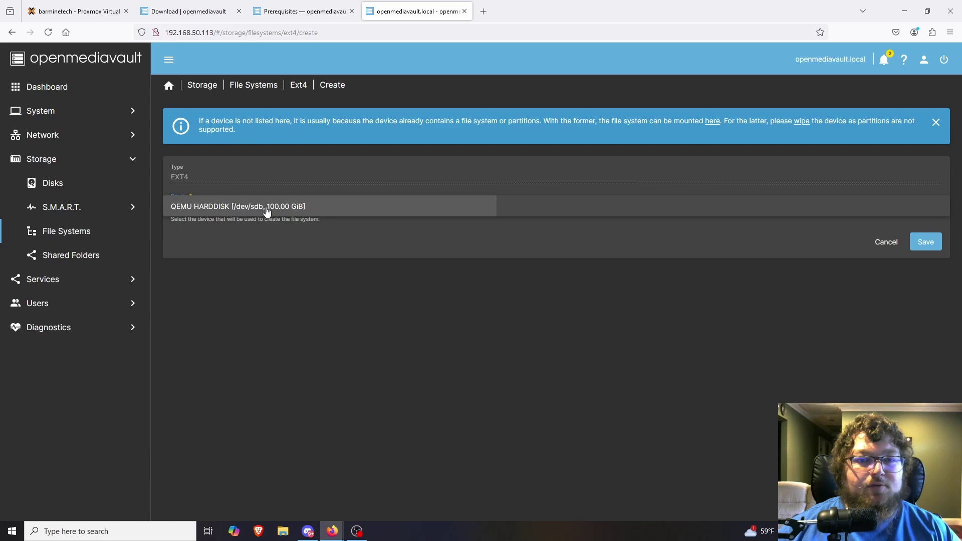
{"action": "left_click", "coordinate": [922, 241]}
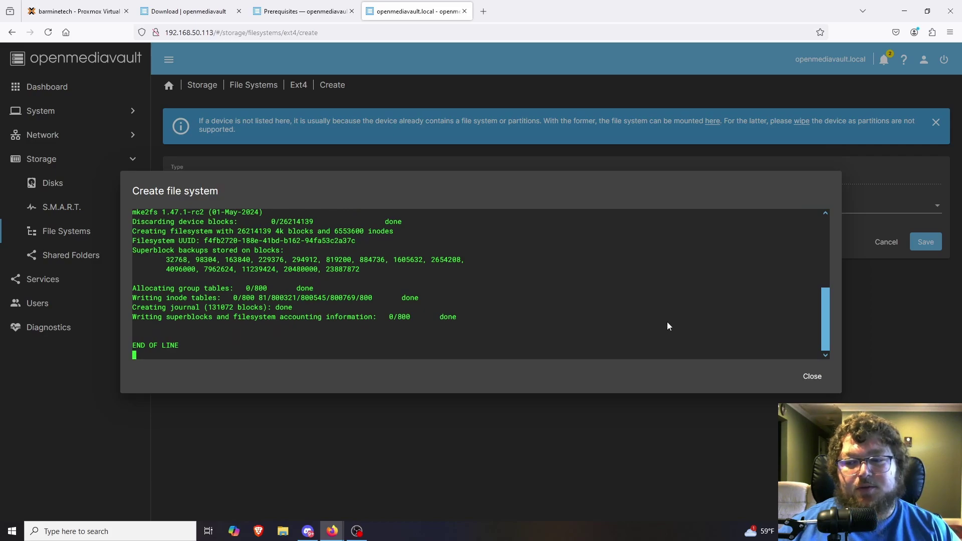
{"action": "left_click", "coordinate": [813, 377]}
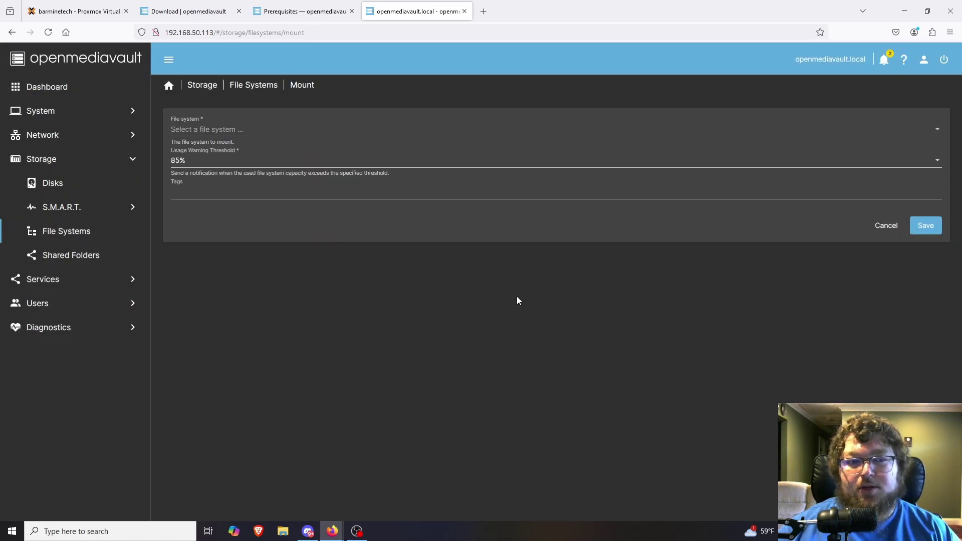
Step: Mount the EXT4 file system /dev/sdb1 and apply the pending configuration changes
{"action": "left_click", "coordinate": [217, 133]}
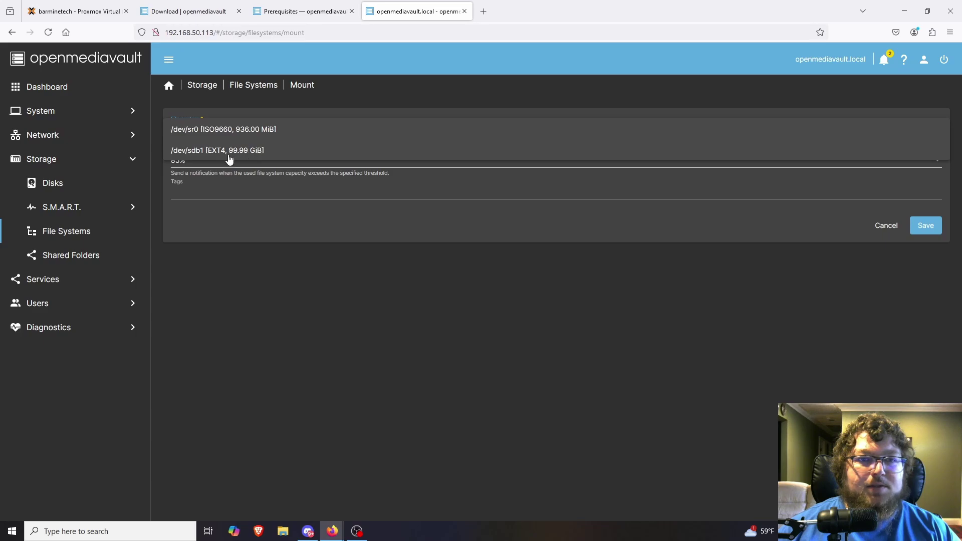
{"action": "left_click", "coordinate": [230, 151]}
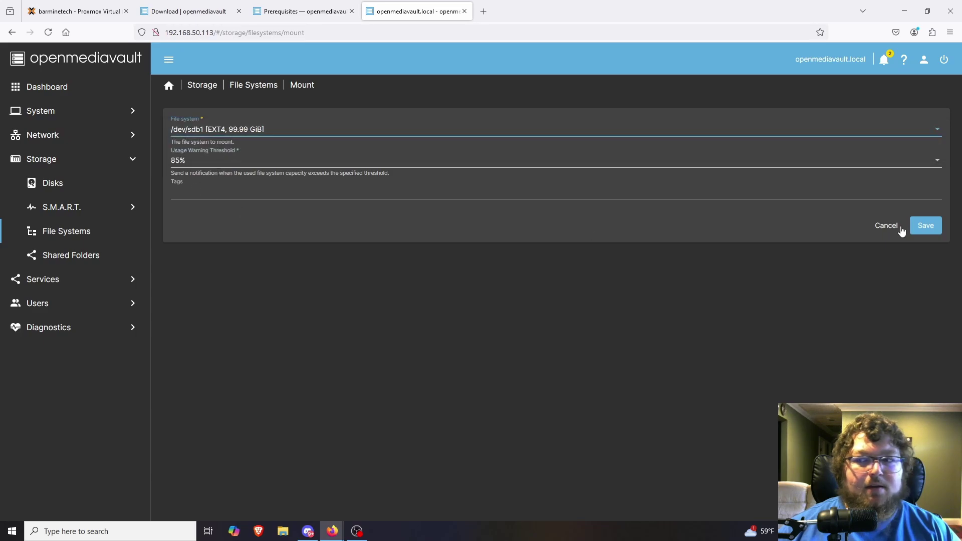
{"action": "left_click", "coordinate": [927, 227]}
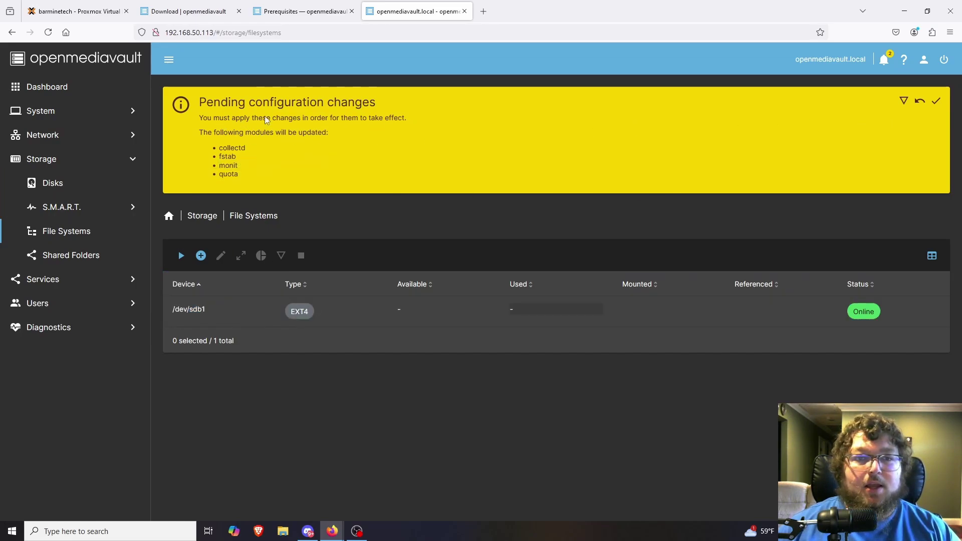
{"action": "left_click", "coordinate": [935, 102]}
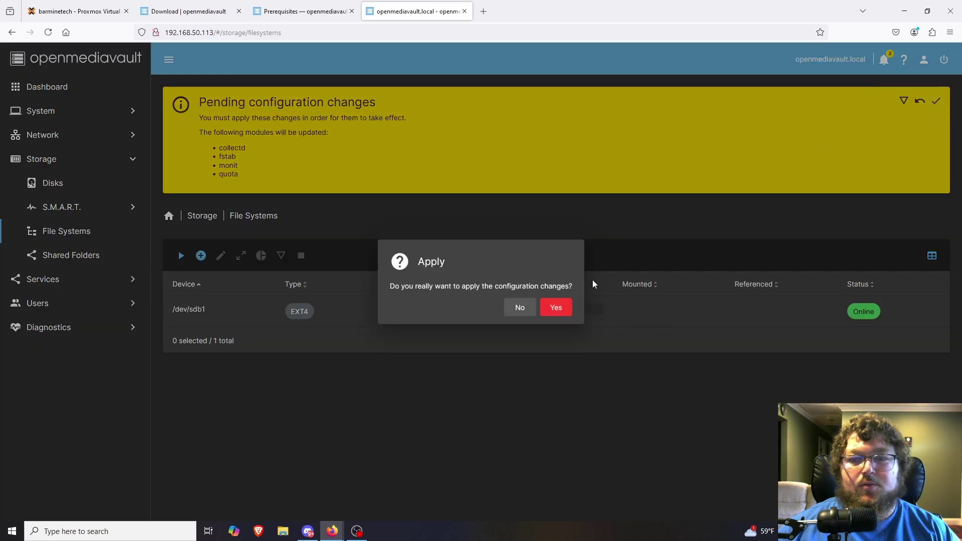
{"action": "left_click", "coordinate": [555, 307]}
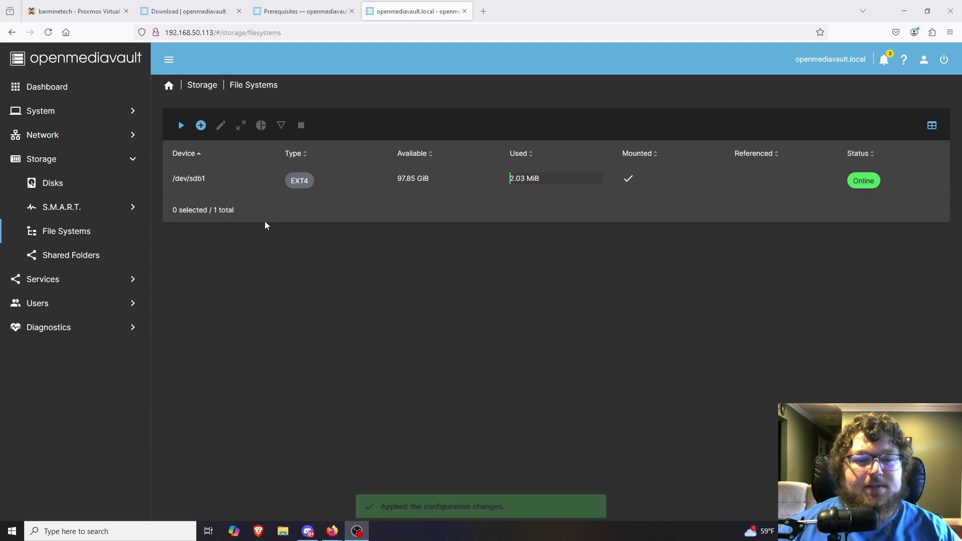
Step: Look over the disk and file system lists, then go to the storage's shared folders
{"action": "left_click", "coordinate": [62, 187]}
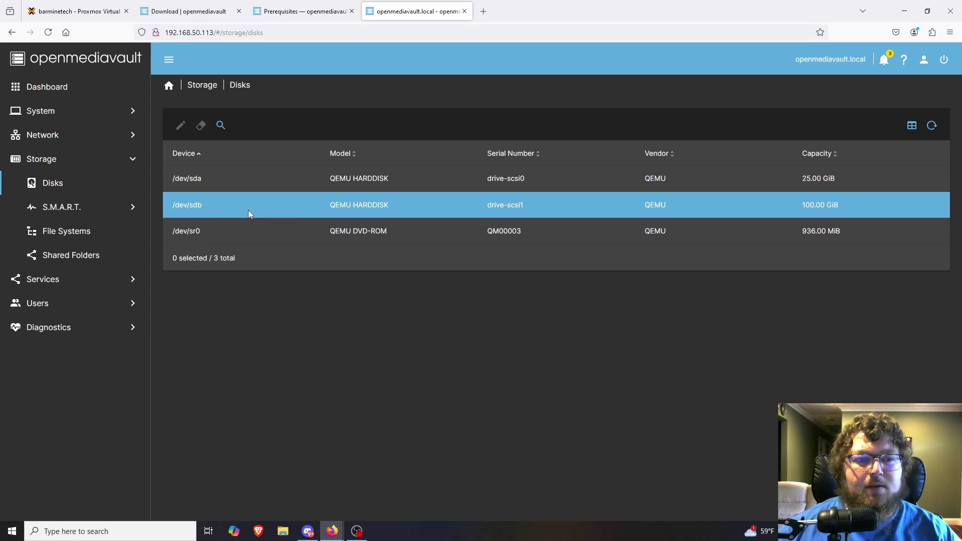
{"action": "left_click", "coordinate": [80, 234]}
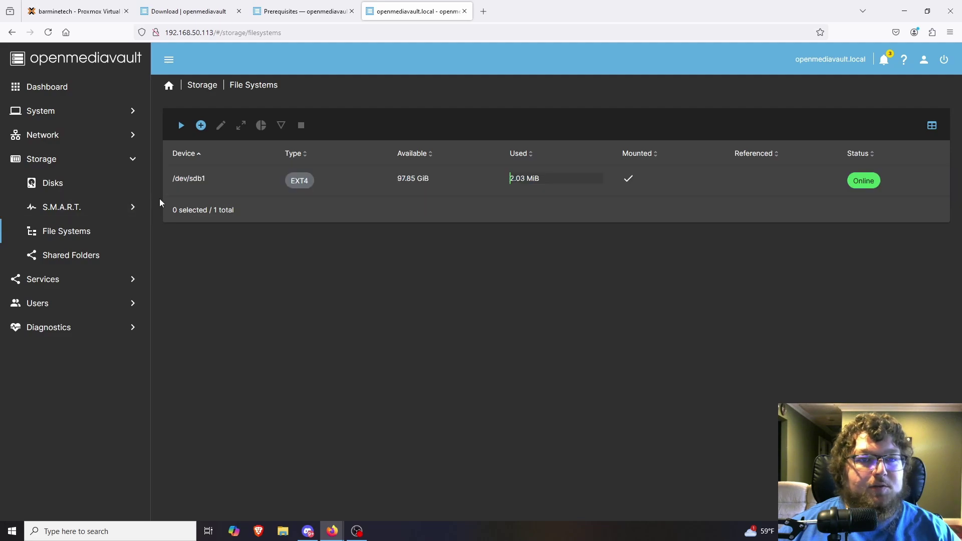
{"action": "left_click", "coordinate": [86, 260]}
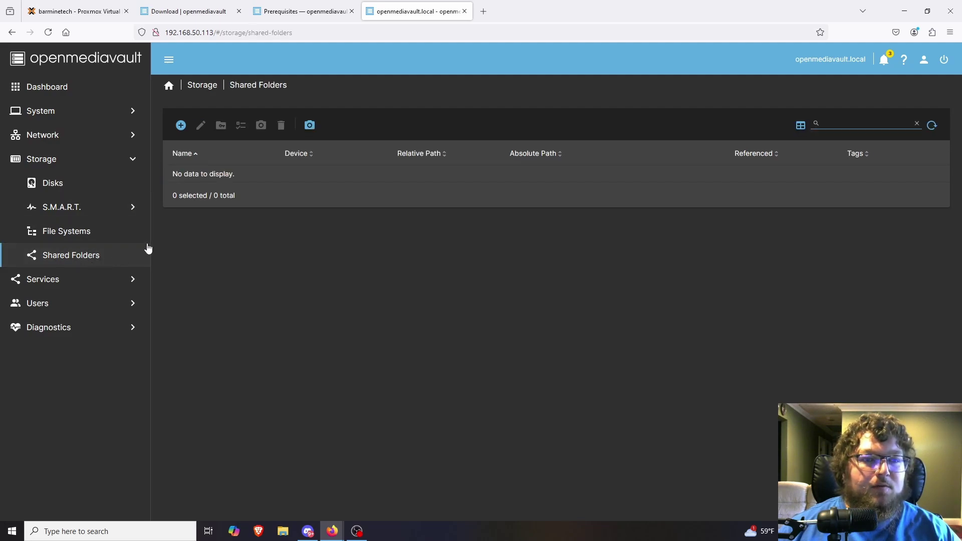
{"action": "left_click", "coordinate": [181, 125]}
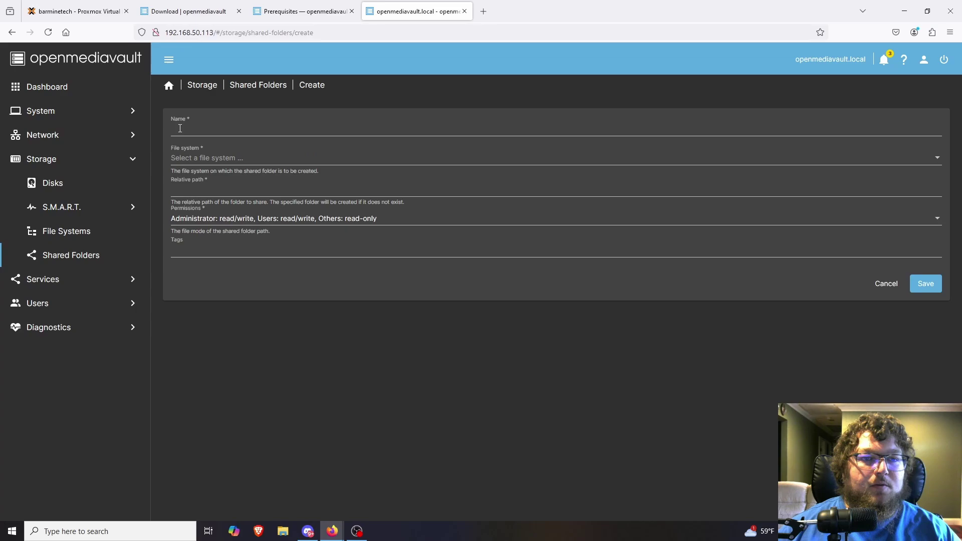
{"action": "left_click", "coordinate": [92, 255]}
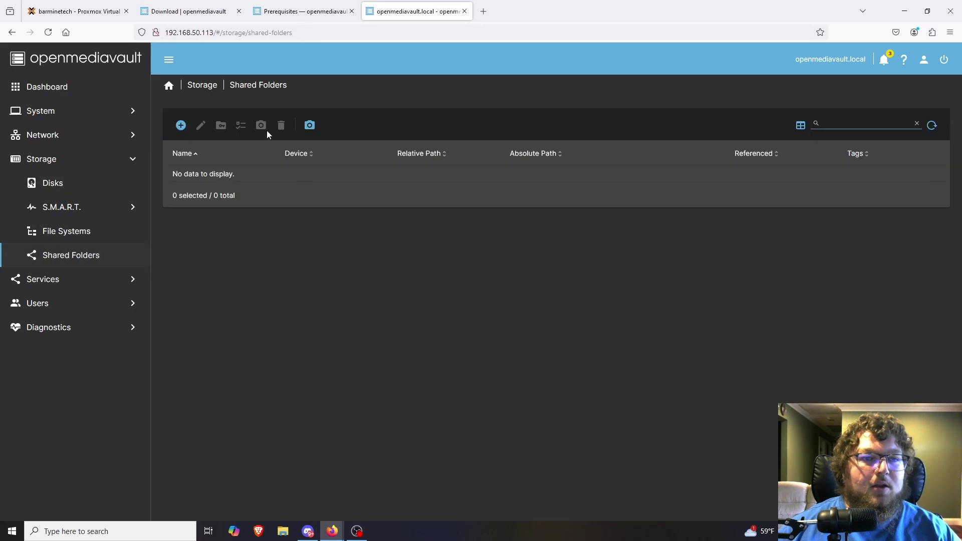
Step: Start a new shared folder named sharey on the file system /dev/sdb1
{"action": "left_click", "coordinate": [182, 125]}
{"action": "left_click", "coordinate": [188, 130]}
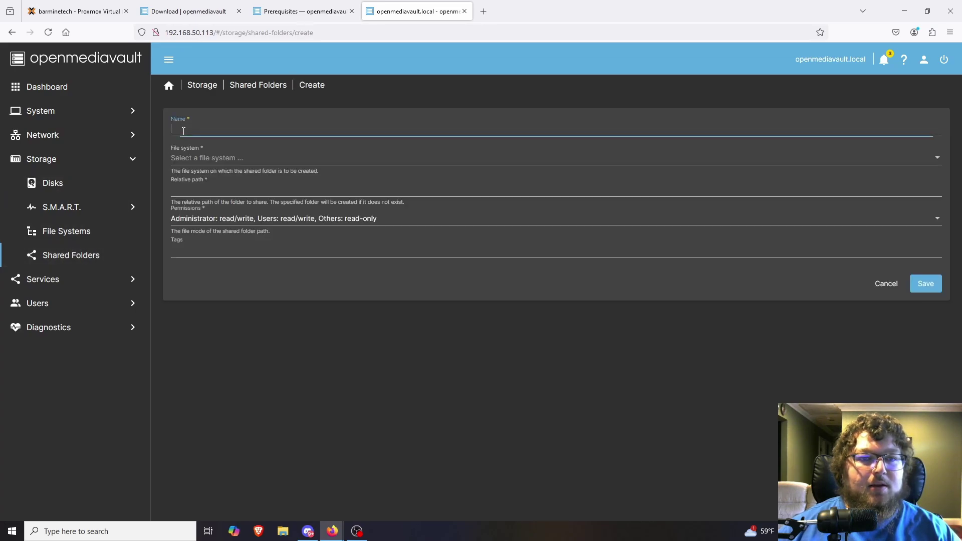
{"action": "type", "text": "shar"}
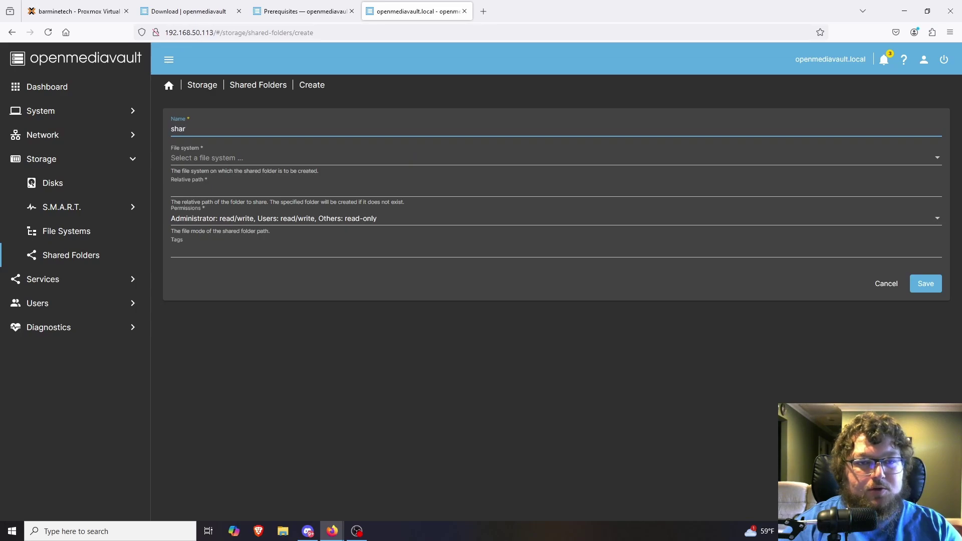
{"action": "type", "text": "ey"}
{"action": "left_click", "coordinate": [229, 161]}
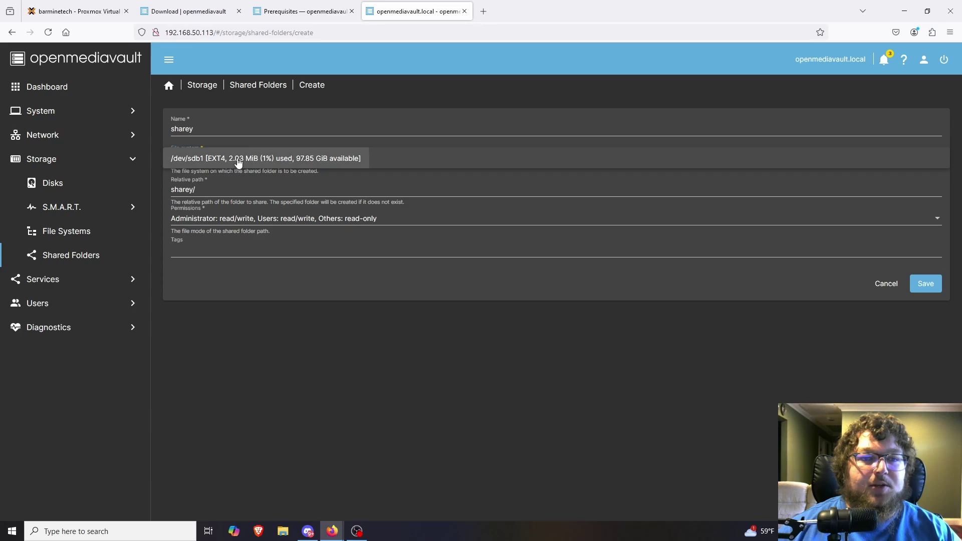
{"action": "left_click", "coordinate": [215, 159]}
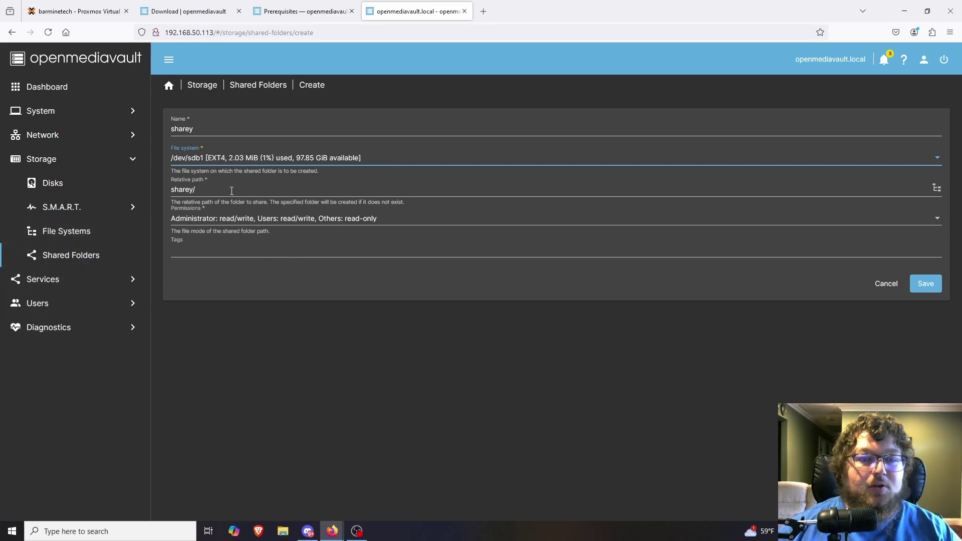
Step: Save the shared folder with the permissions Everyone: read/write and apply the pending configuration changes
{"action": "triple_click", "coordinate": [198, 190]}
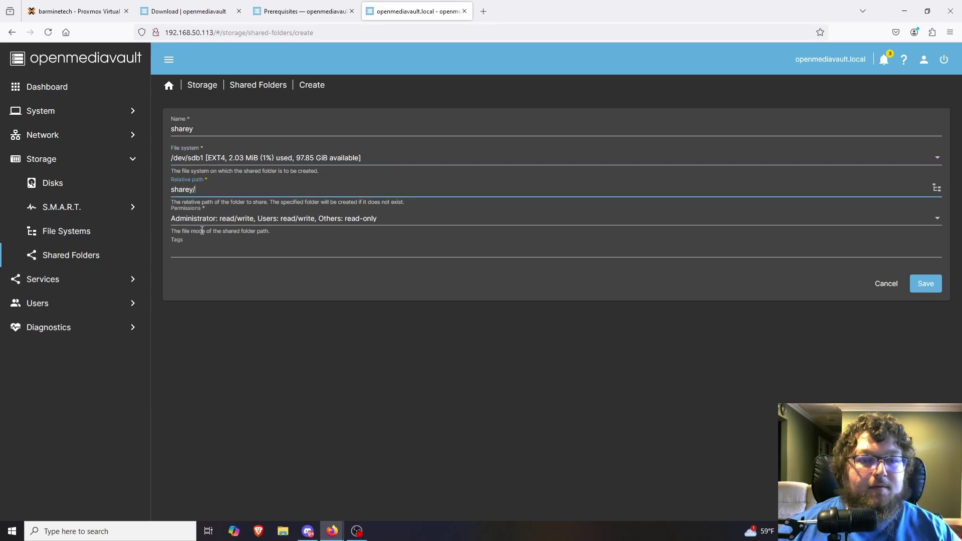
{"action": "left_click", "coordinate": [252, 222]}
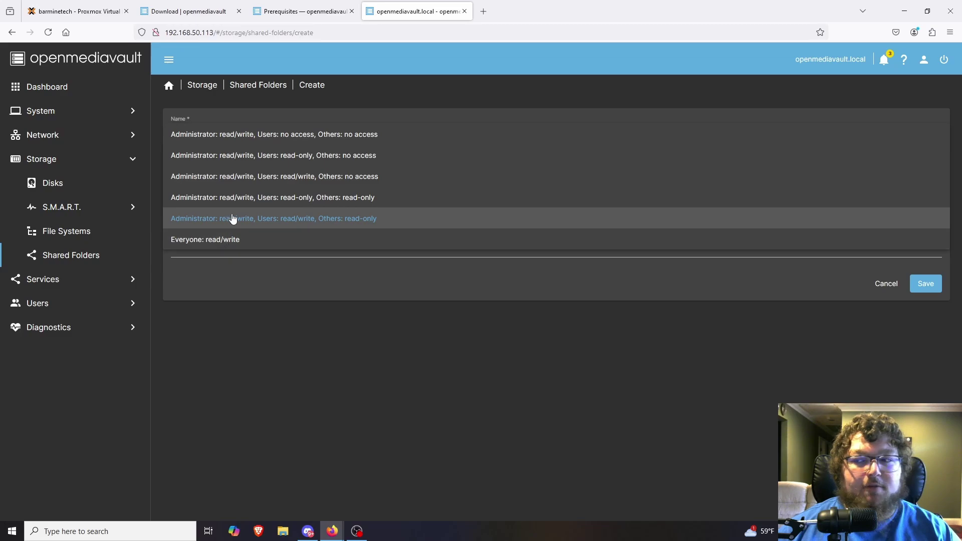
{"action": "left_click", "coordinate": [199, 240]}
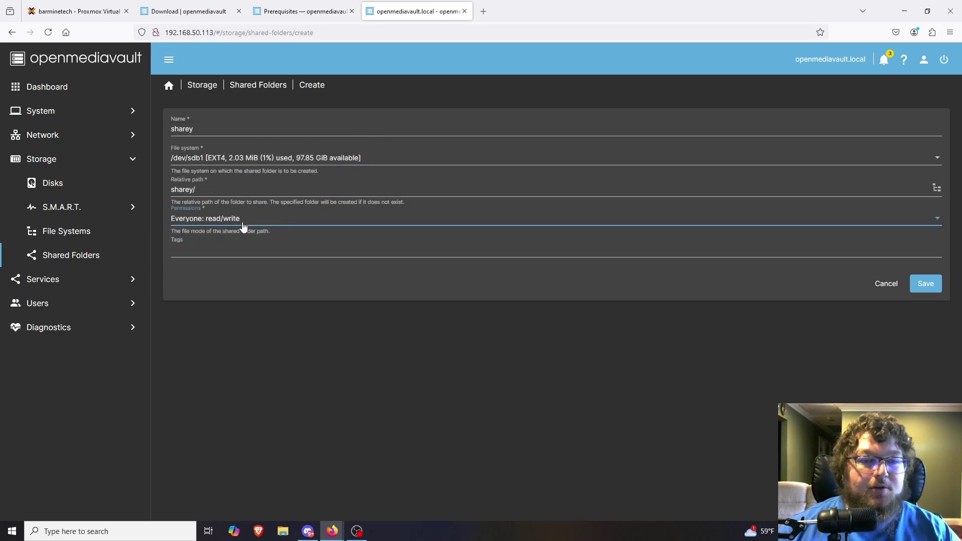
{"action": "left_click", "coordinate": [933, 284]}
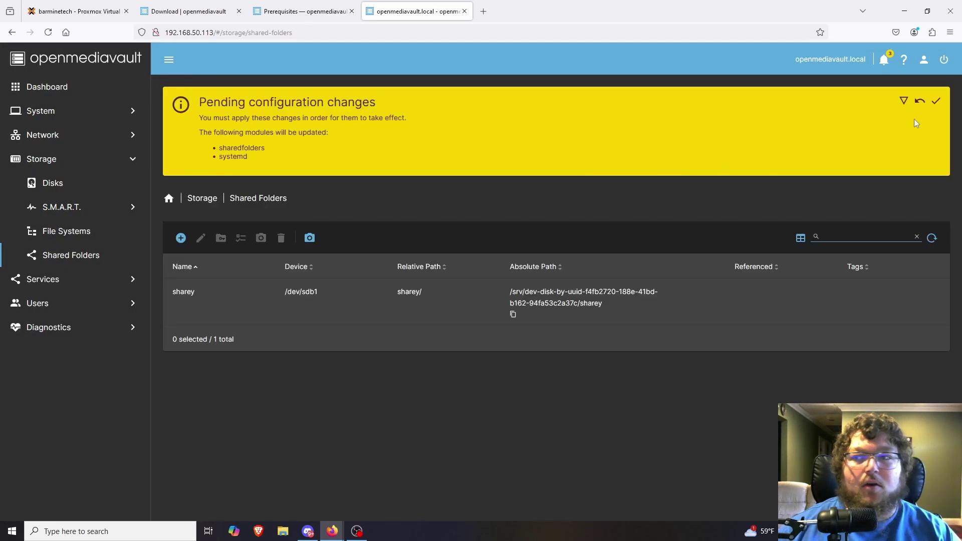
{"action": "left_click", "coordinate": [936, 102]}
{"action": "left_click", "coordinate": [552, 307]}
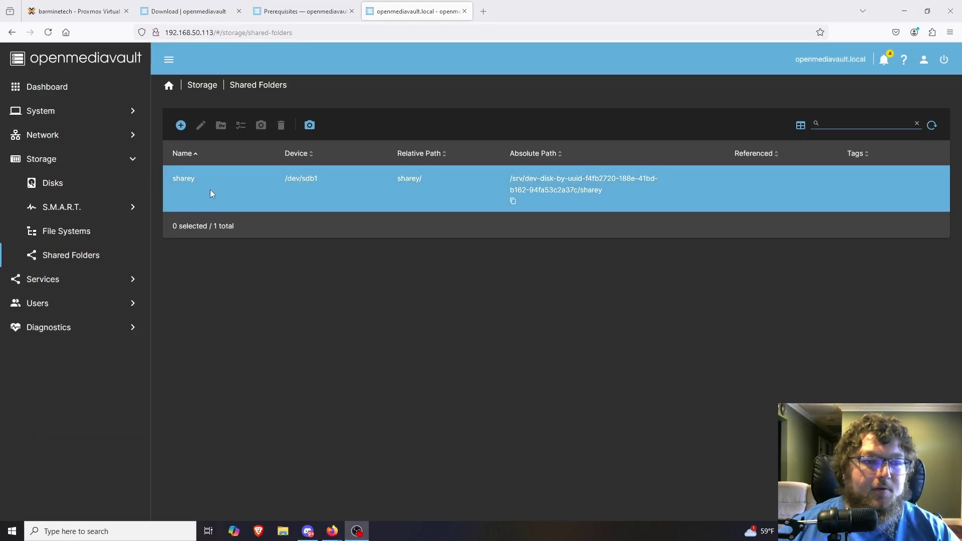
Step: Start a new SMB/CIFS share for the shared folder sharey on /dev/sdb1
{"action": "left_click", "coordinate": [87, 278]}
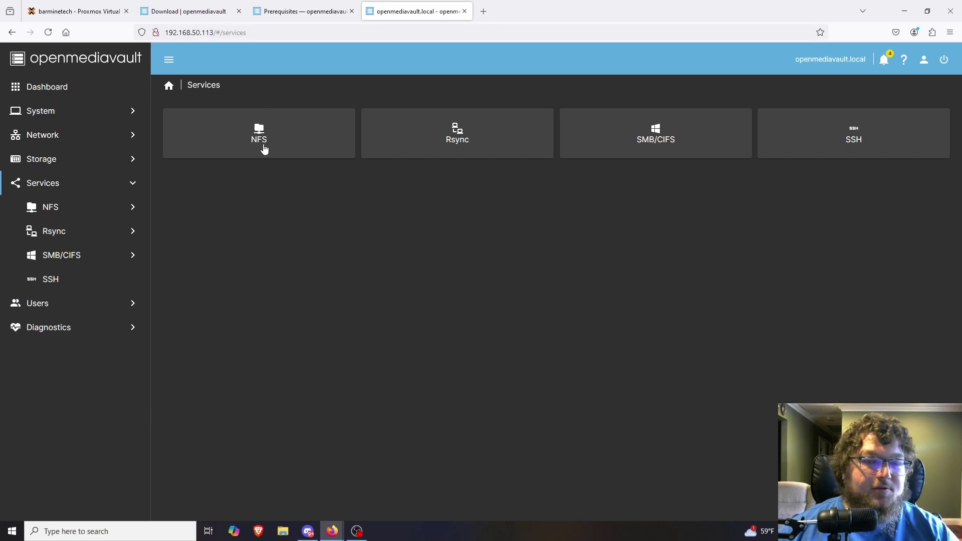
{"action": "left_click", "coordinate": [652, 147]}
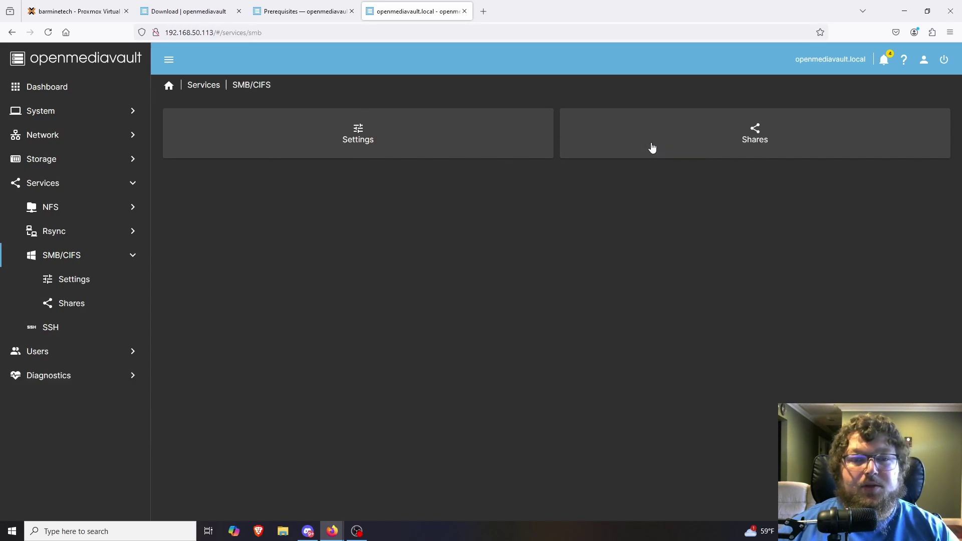
{"action": "left_click", "coordinate": [708, 150]}
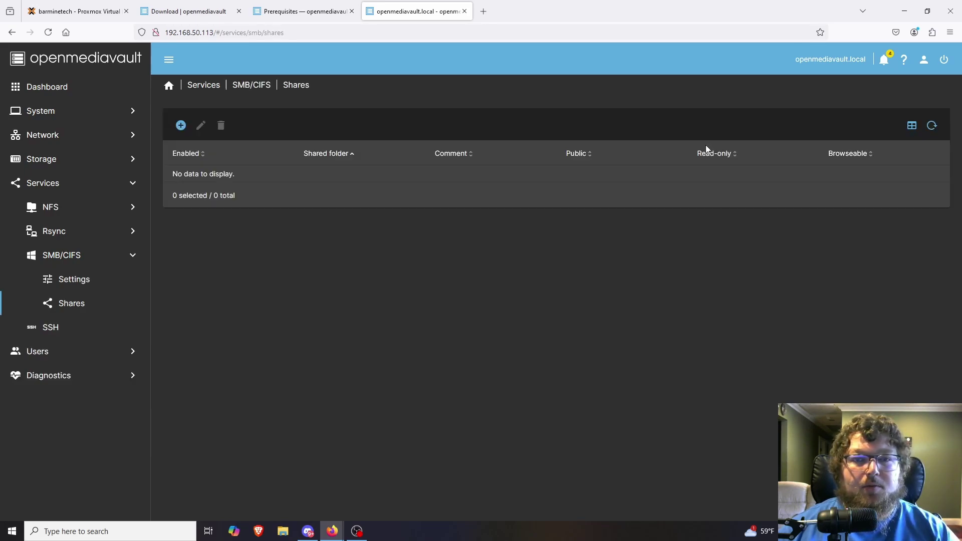
{"action": "left_click", "coordinate": [181, 125]}
{"action": "left_click", "coordinate": [221, 150]}
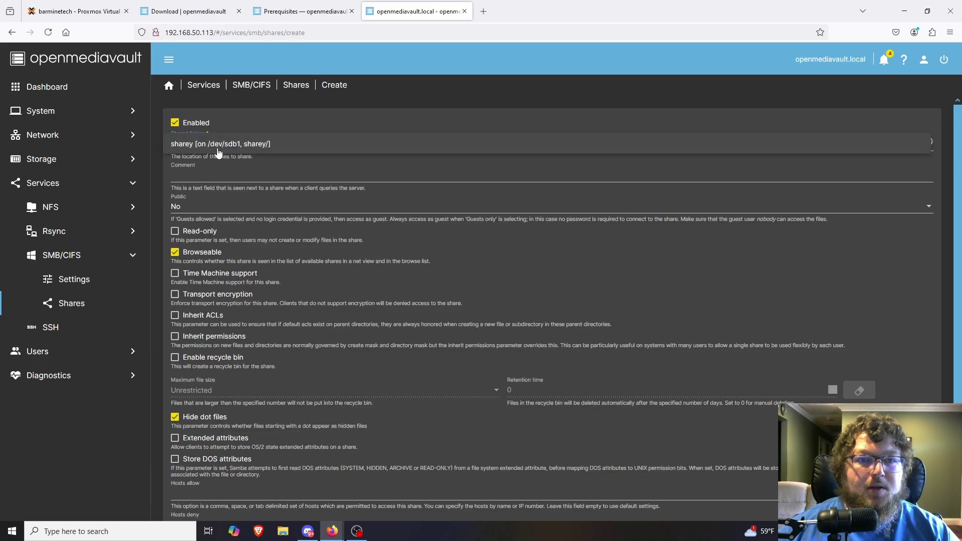
{"action": "left_click", "coordinate": [191, 148]}
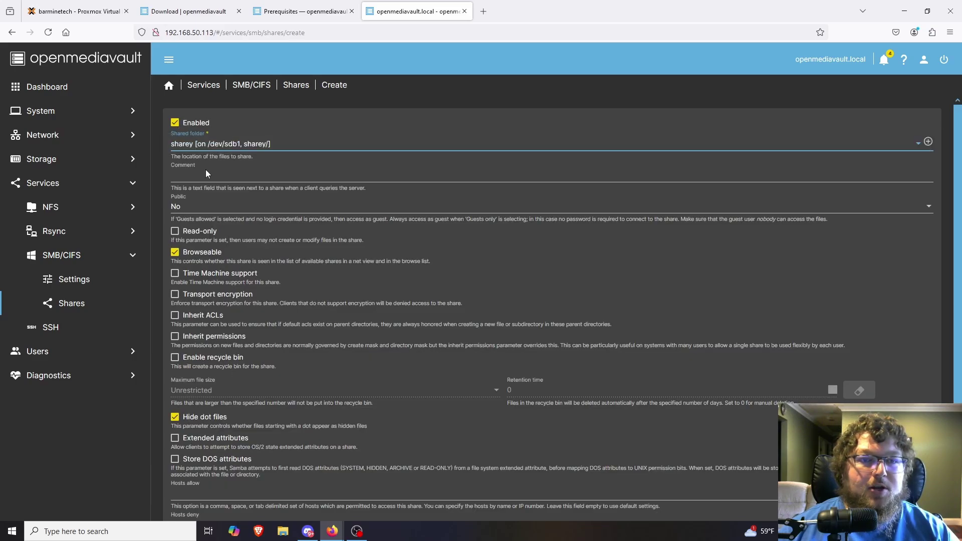
Step: Set the share's public access to Guests allowed and enable its recycle bin
{"action": "scroll", "coordinate": [191, 177], "scroll_direction": "down", "scroll_amount": 2}
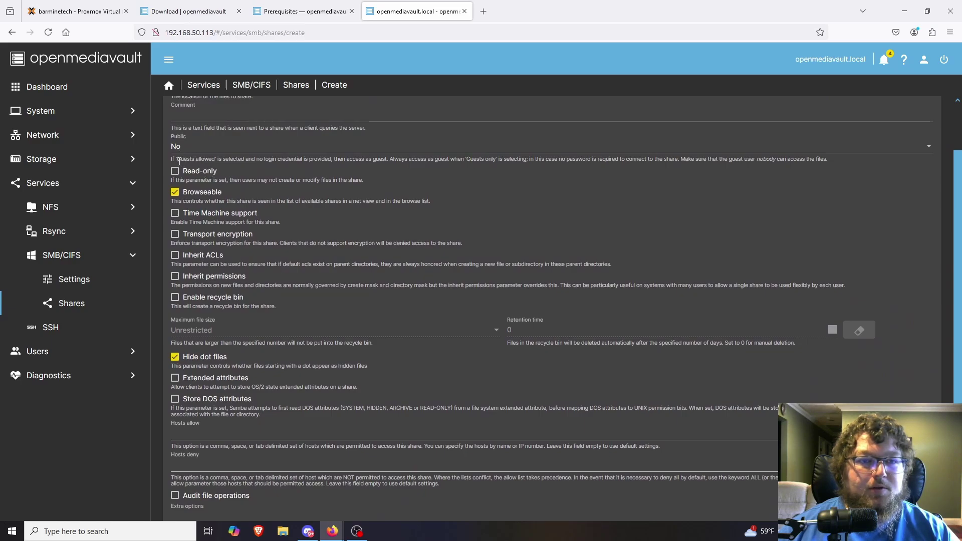
{"action": "left_click", "coordinate": [198, 149]}
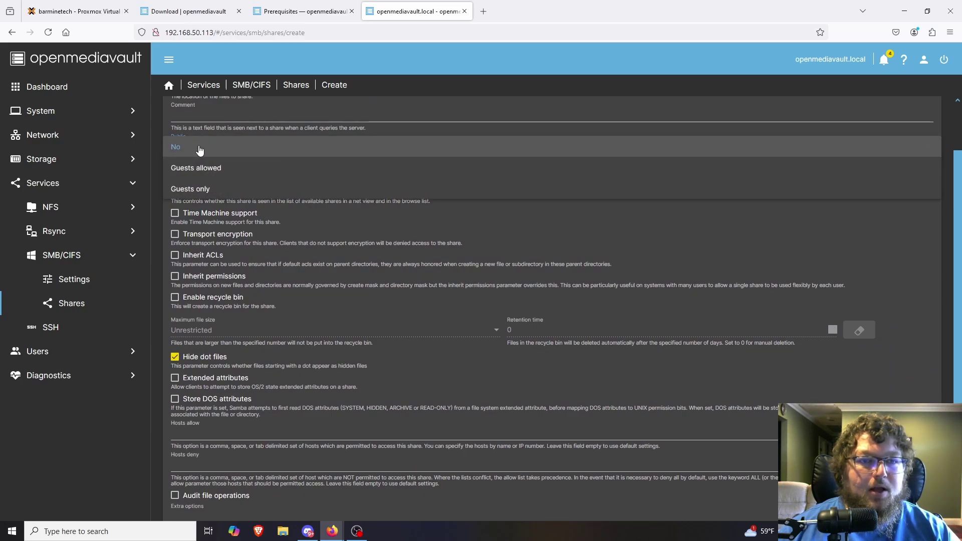
{"action": "left_click", "coordinate": [209, 170]}
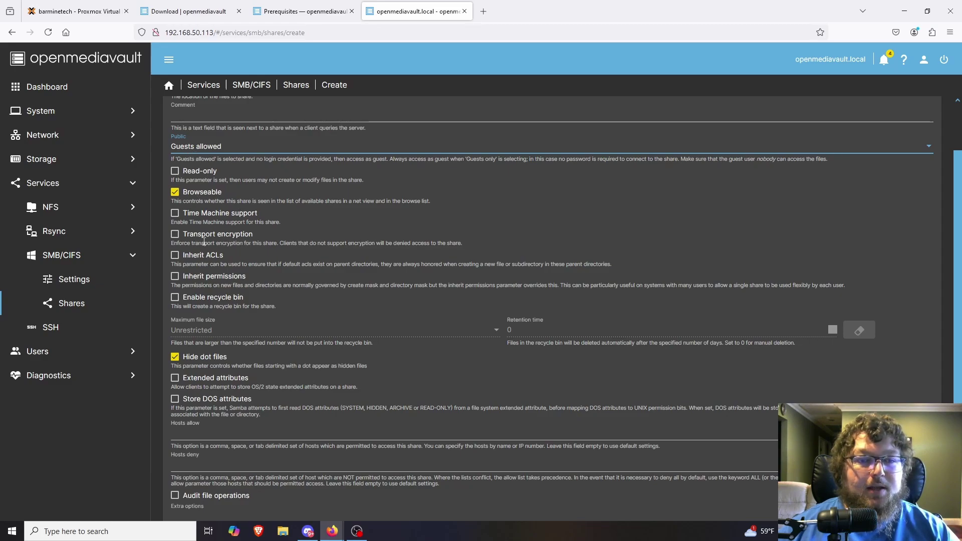
{"action": "scroll", "coordinate": [195, 223], "scroll_direction": "down", "scroll_amount": 2}
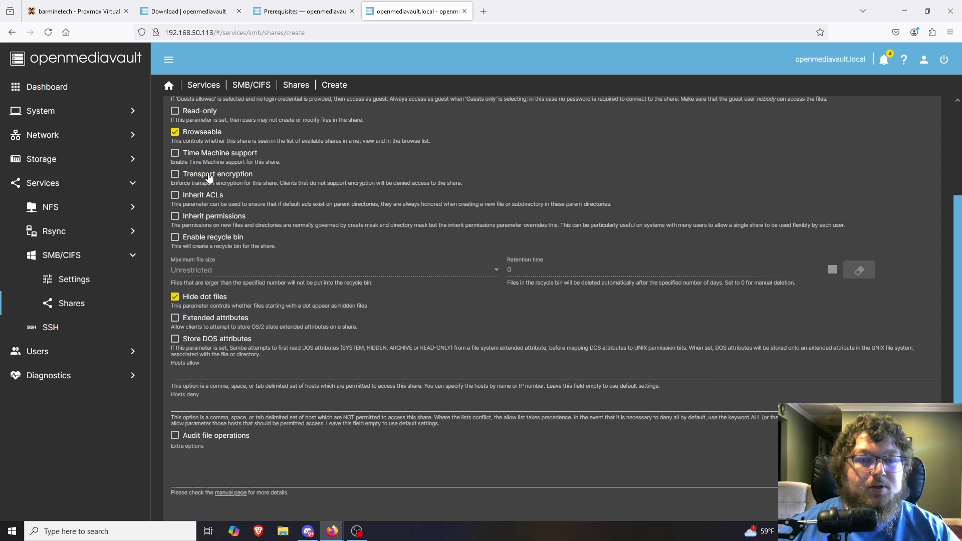
{"action": "left_click", "coordinate": [177, 238]}
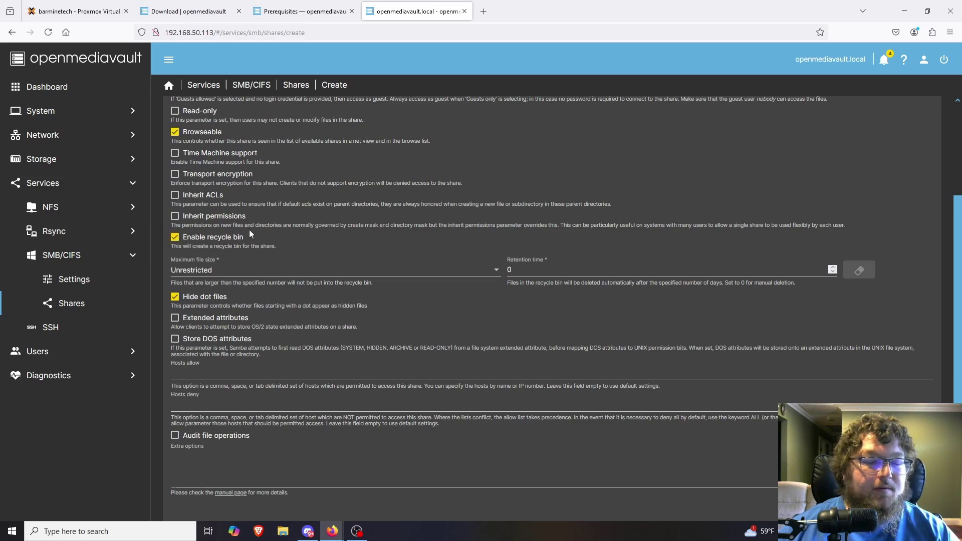
{"action": "scroll", "coordinate": [232, 236], "scroll_direction": "down", "scroll_amount": 1}
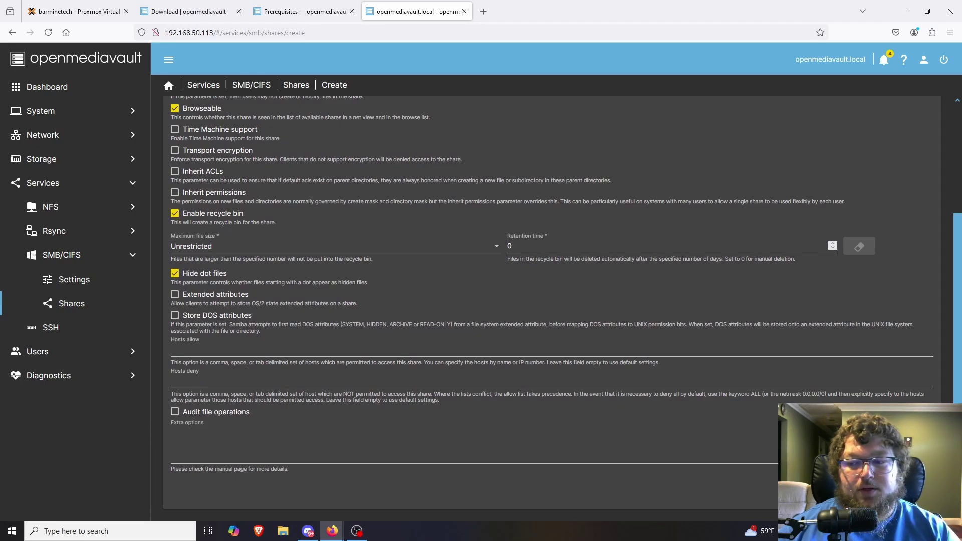
Step: Save the new SMB/CIFS share and apply the pending configuration changes
{"action": "left_click", "coordinate": [917, 495]}
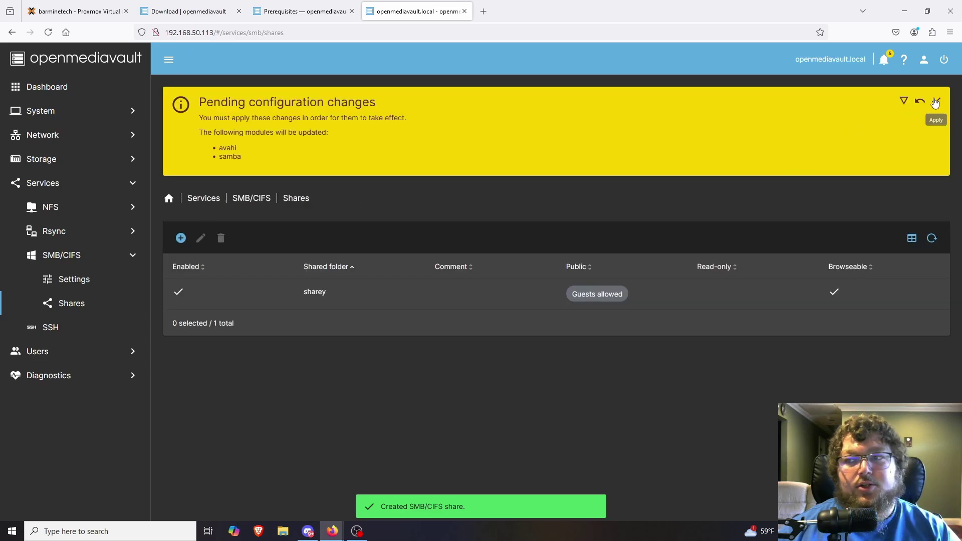
{"action": "left_click", "coordinate": [935, 101]}
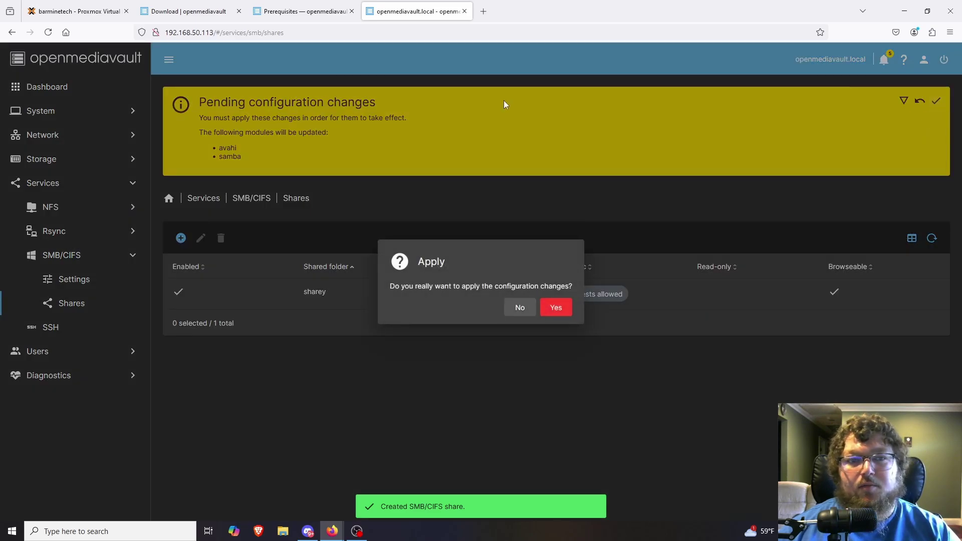
{"action": "left_click", "coordinate": [571, 309]}
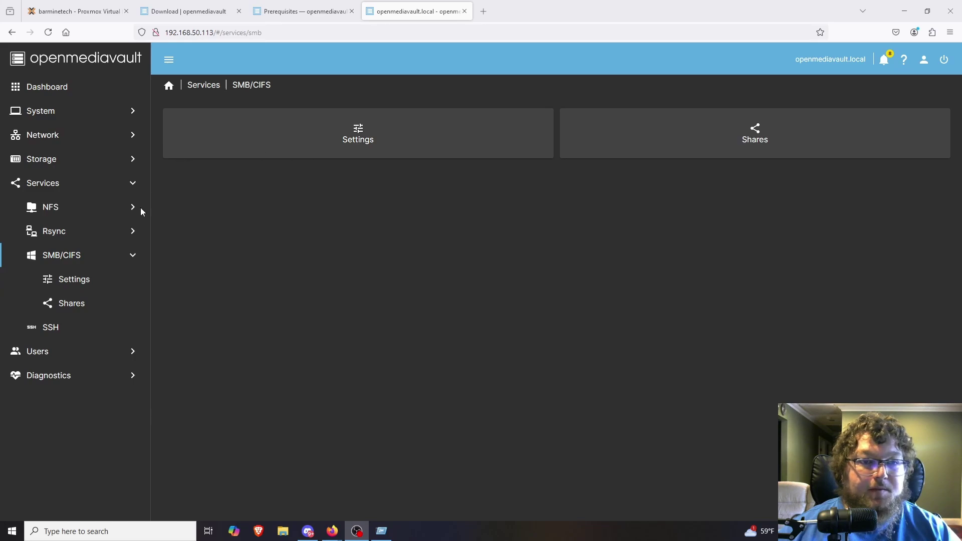
Step: Enable the SMB/CIFS service in its settings, save them and apply the pending configuration changes
{"action": "left_click", "coordinate": [69, 257]}
{"action": "left_click", "coordinate": [66, 257]}
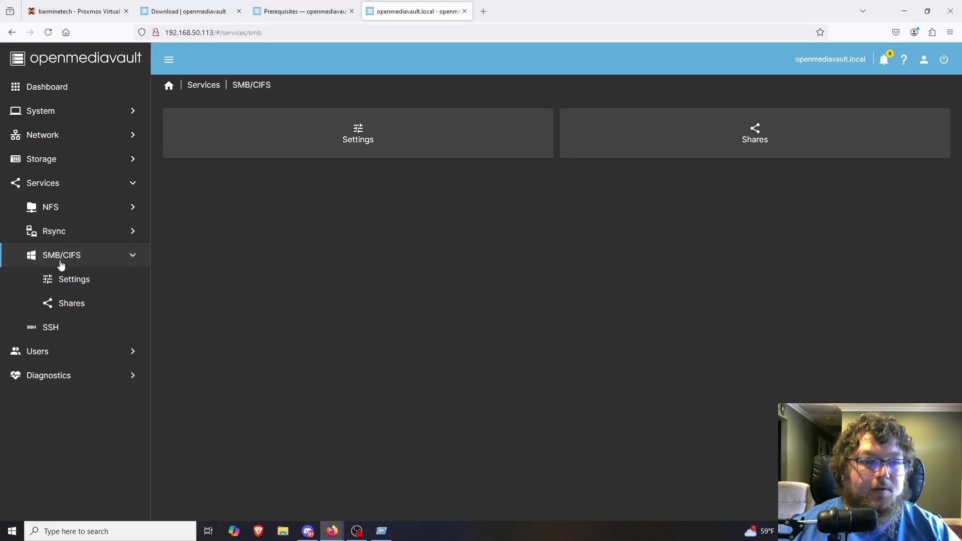
{"action": "left_click", "coordinate": [66, 280]}
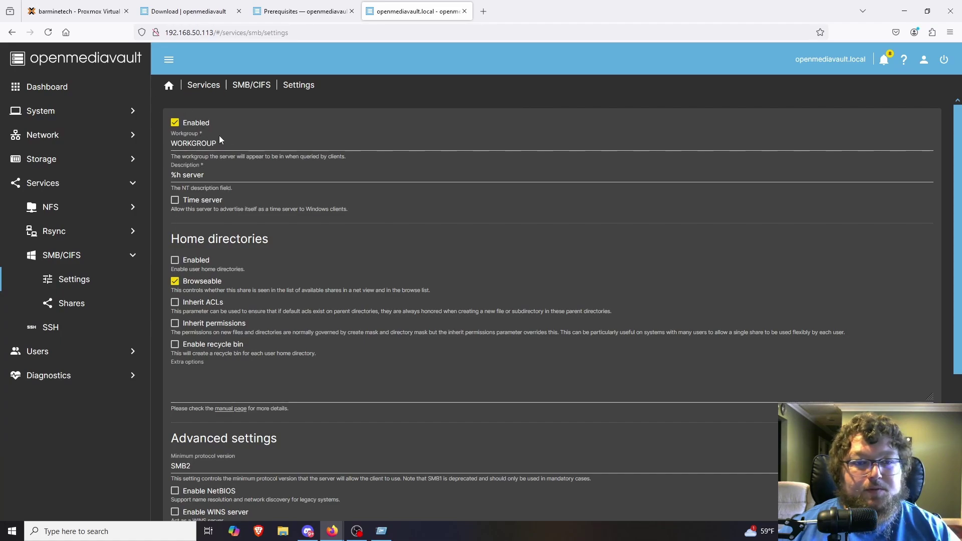
{"action": "scroll", "coordinate": [339, 349], "scroll_direction": "down", "scroll_amount": 4}
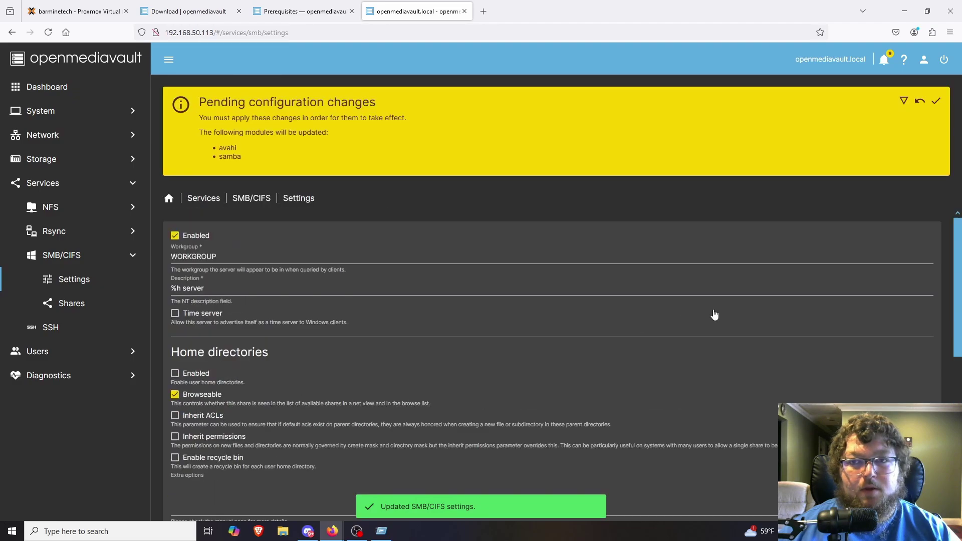
{"action": "left_click", "coordinate": [936, 100]}
{"action": "left_click", "coordinate": [568, 309]}
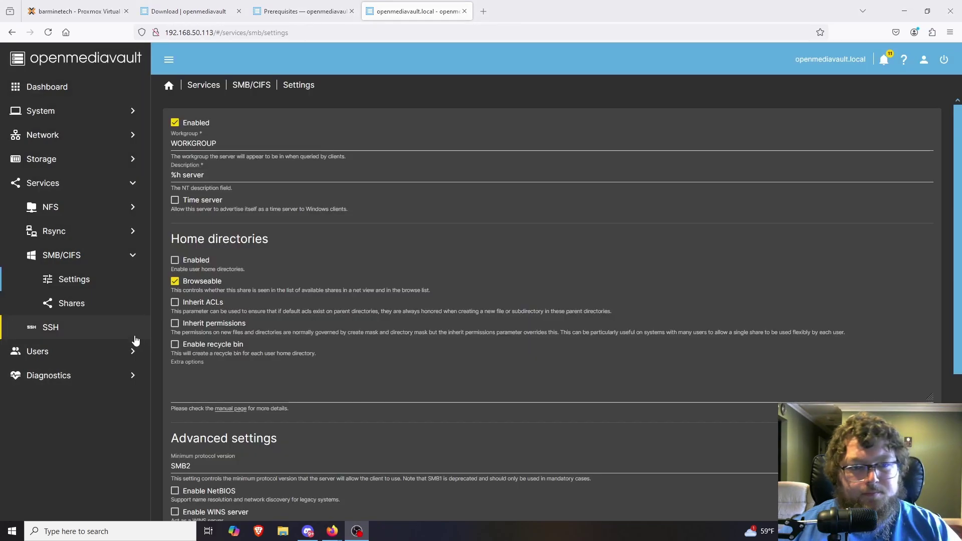
Step: Go to the users list in user management and start creating a new user
{"action": "left_click", "coordinate": [77, 351]}
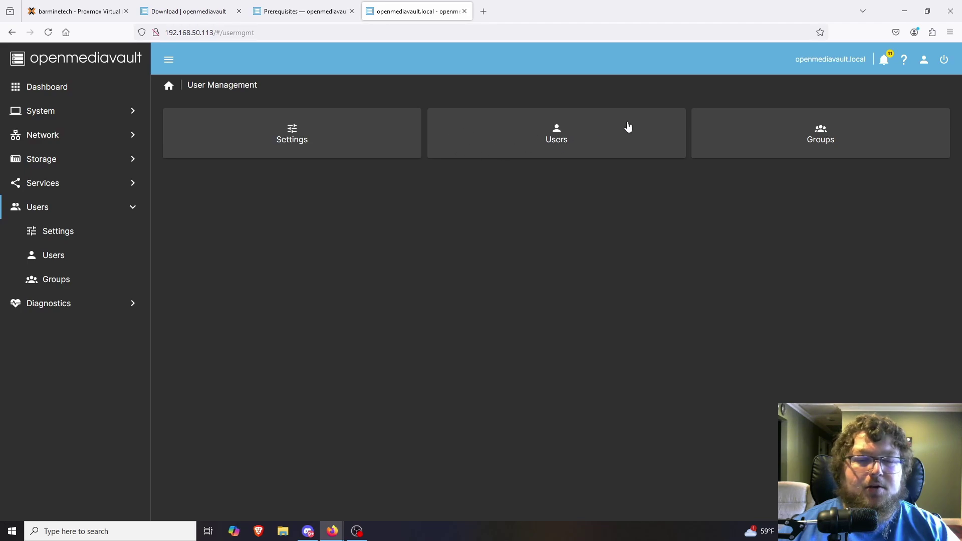
{"action": "left_click", "coordinate": [579, 140]}
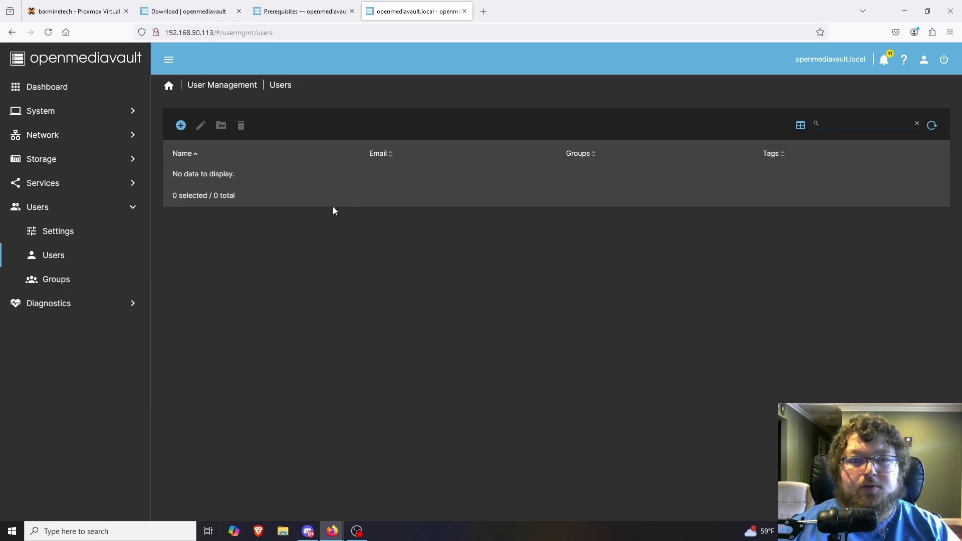
{"action": "left_click", "coordinate": [181, 126]}
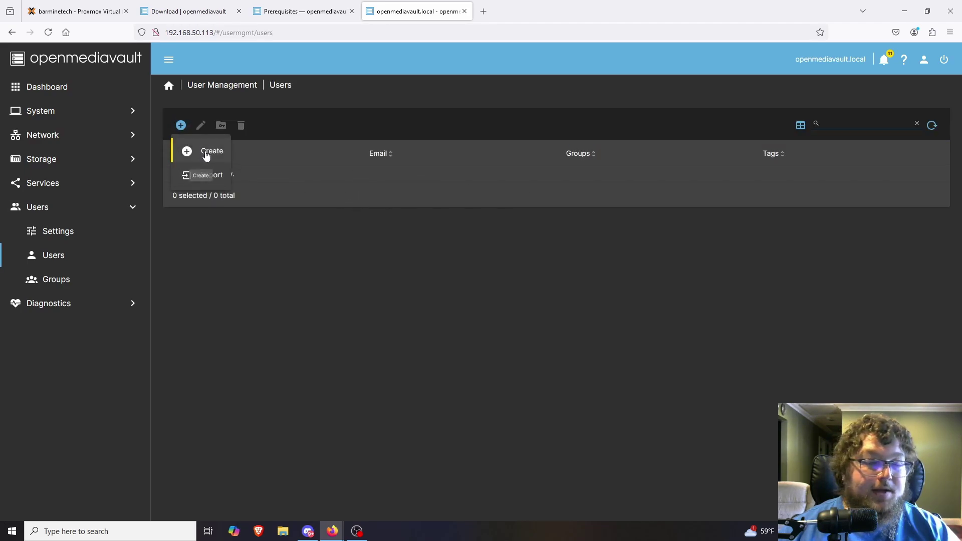
{"action": "left_click", "coordinate": [59, 232]}
{"action": "left_click", "coordinate": [38, 213]}
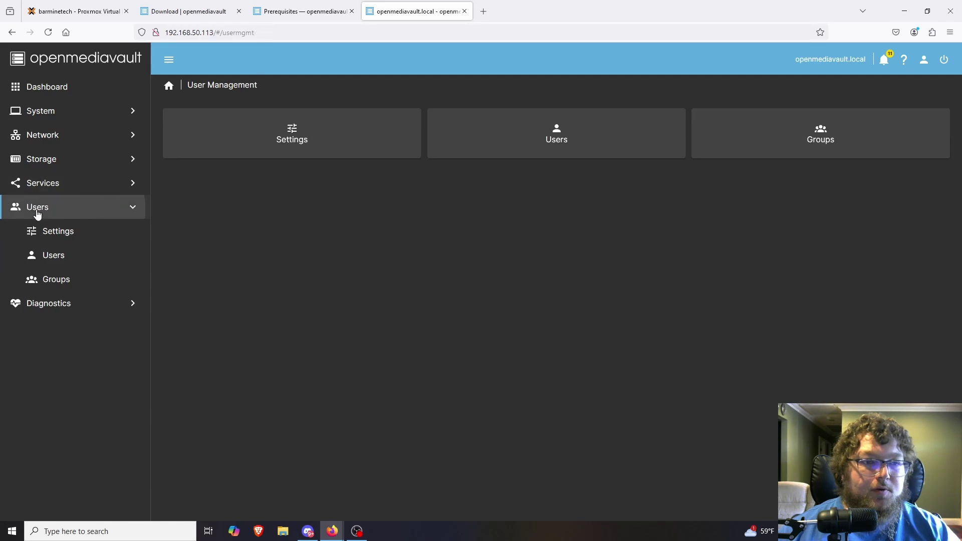
{"action": "left_click", "coordinate": [37, 214]}
{"action": "left_click", "coordinate": [59, 216]}
{"action": "left_click", "coordinate": [69, 262]}
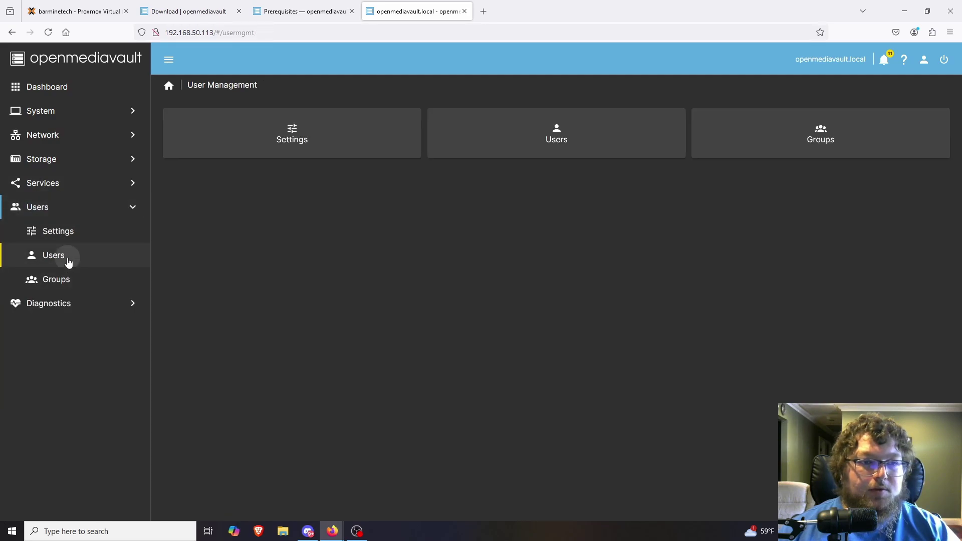
{"action": "left_click", "coordinate": [181, 125]}
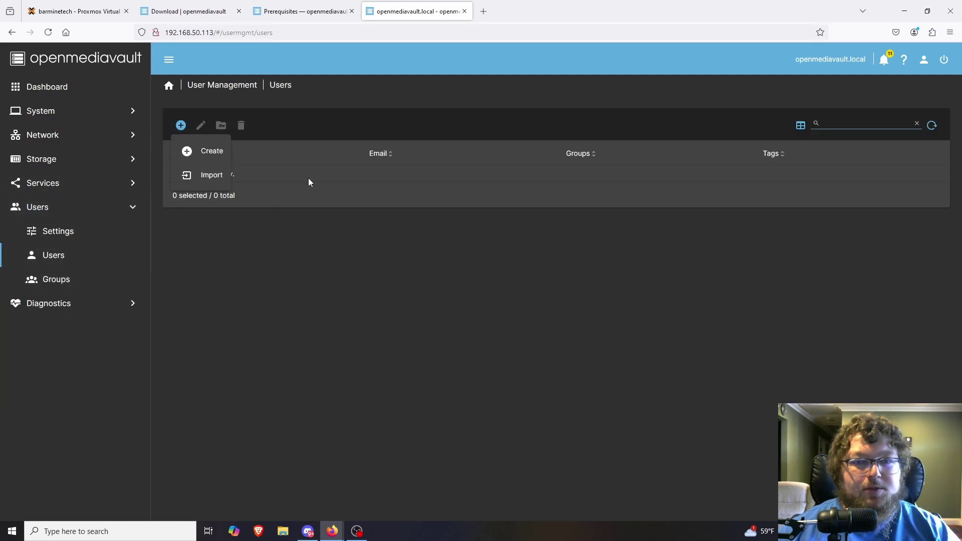
{"action": "left_click", "coordinate": [210, 153]}
Step: Enter the new user's name, then fill in and confirm the account password
{"action": "left_click", "coordinate": [239, 128]}
{"action": "type", "text": "carmine"}
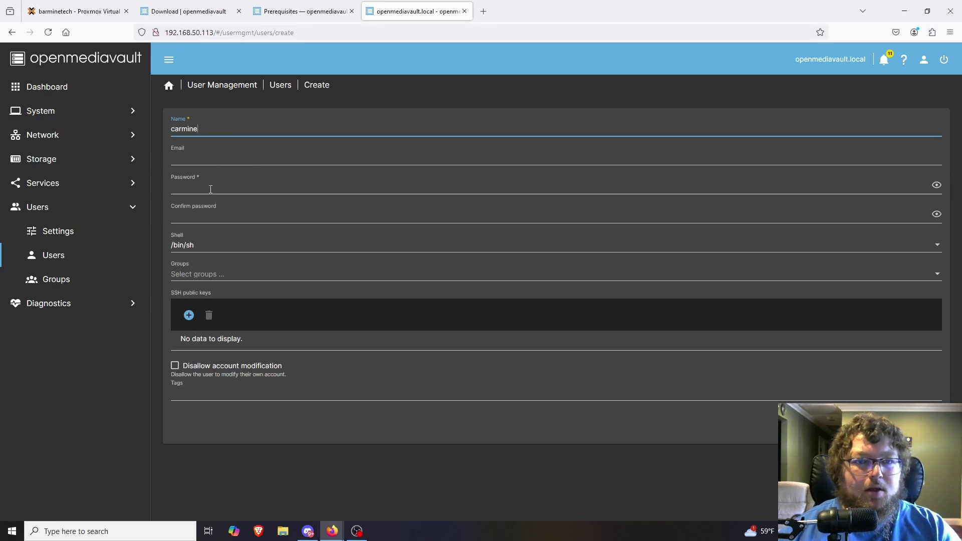
{"action": "left_click", "coordinate": [210, 189]}
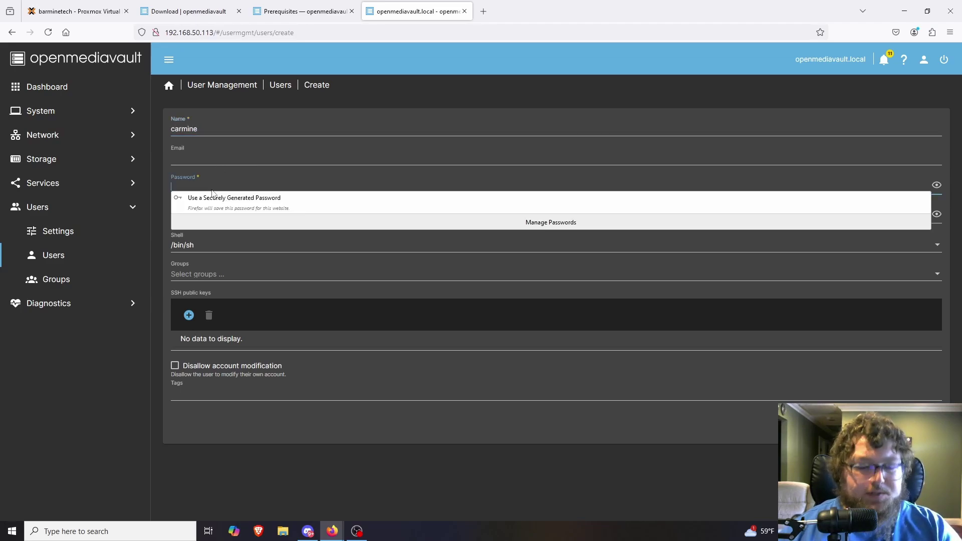
{"action": "type", "text": "******"}
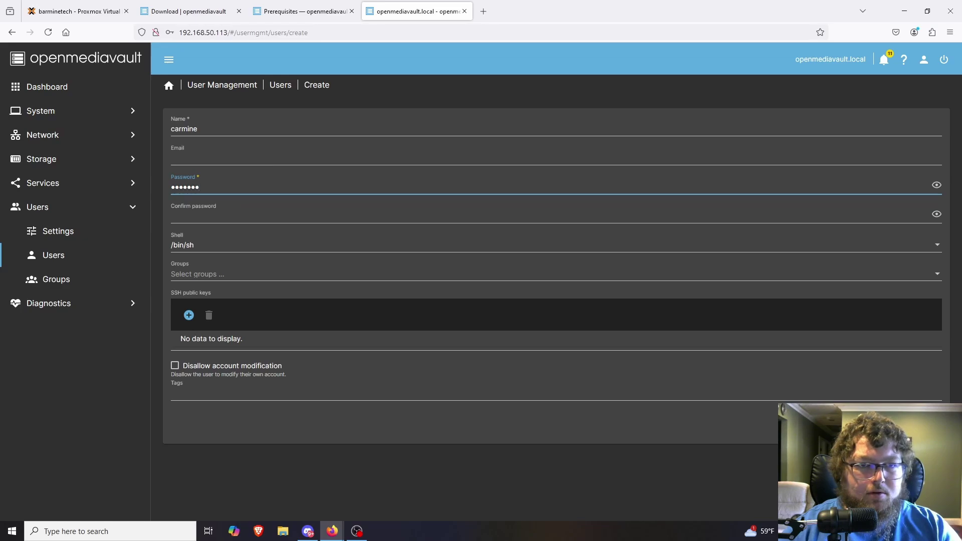
{"action": "type", "text": "*"}
{"action": "key", "text": "Tab"}
{"action": "type", "text": "********"}
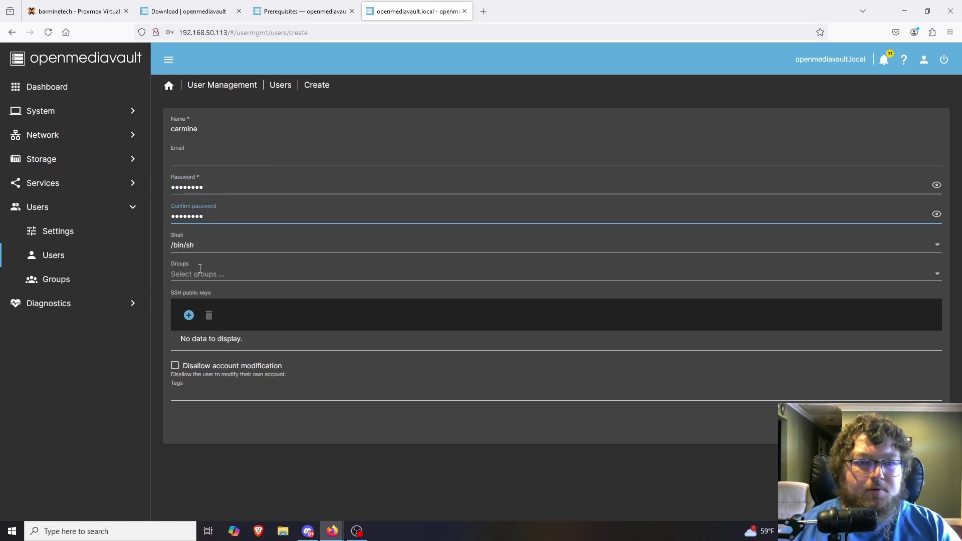
Step: Assign the new user to the root, sambashare, staff and users groups
{"action": "left_click", "coordinate": [200, 276]}
{"action": "scroll", "coordinate": [248, 355], "scroll_direction": "down", "scroll_amount": 10}
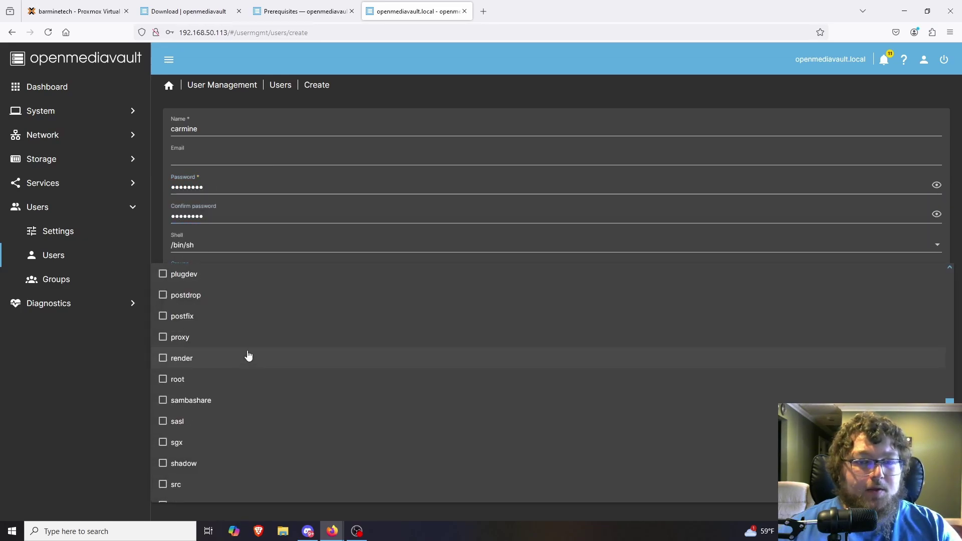
{"action": "left_click", "coordinate": [209, 385]}
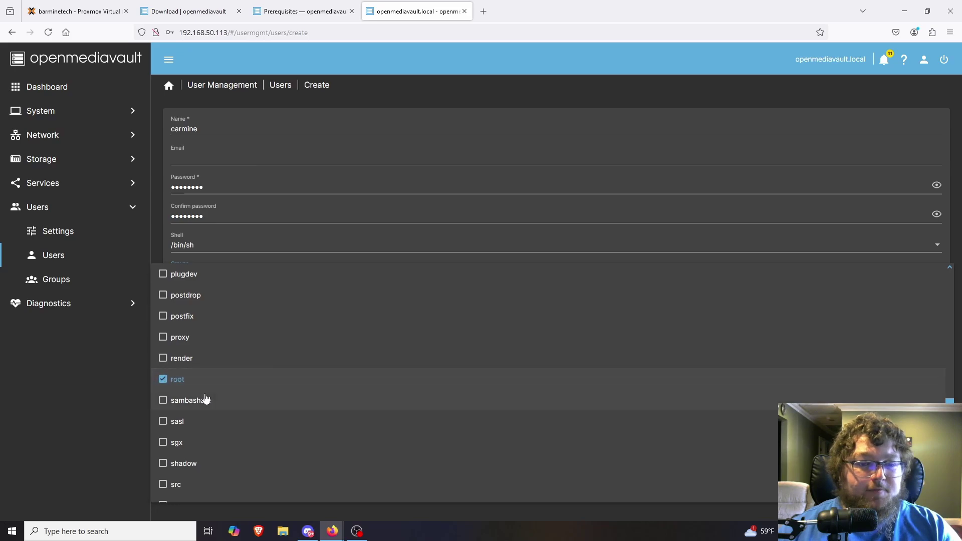
{"action": "scroll", "coordinate": [204, 399], "scroll_direction": "down", "scroll_amount": 2}
{"action": "left_click", "coordinate": [203, 350]}
{"action": "scroll", "coordinate": [203, 411], "scroll_direction": "down", "scroll_amount": 4}
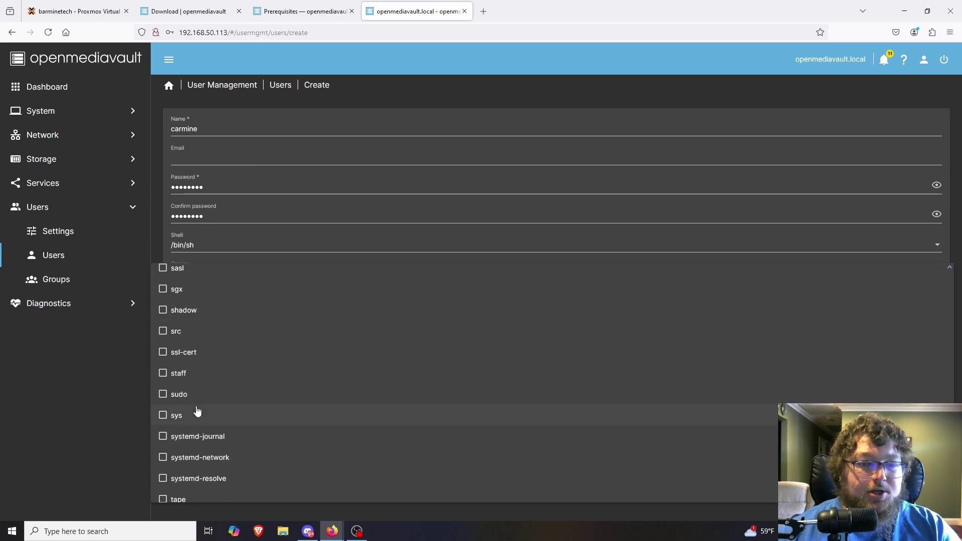
{"action": "left_click", "coordinate": [195, 375]}
{"action": "scroll", "coordinate": [205, 438], "scroll_direction": "down", "scroll_amount": 4}
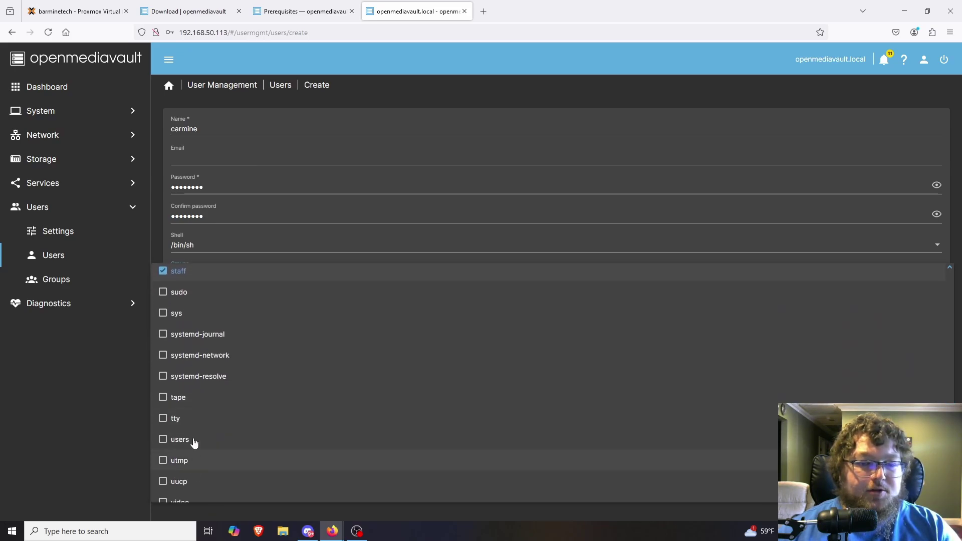
{"action": "scroll", "coordinate": [201, 439], "scroll_direction": "down", "scroll_amount": 3}
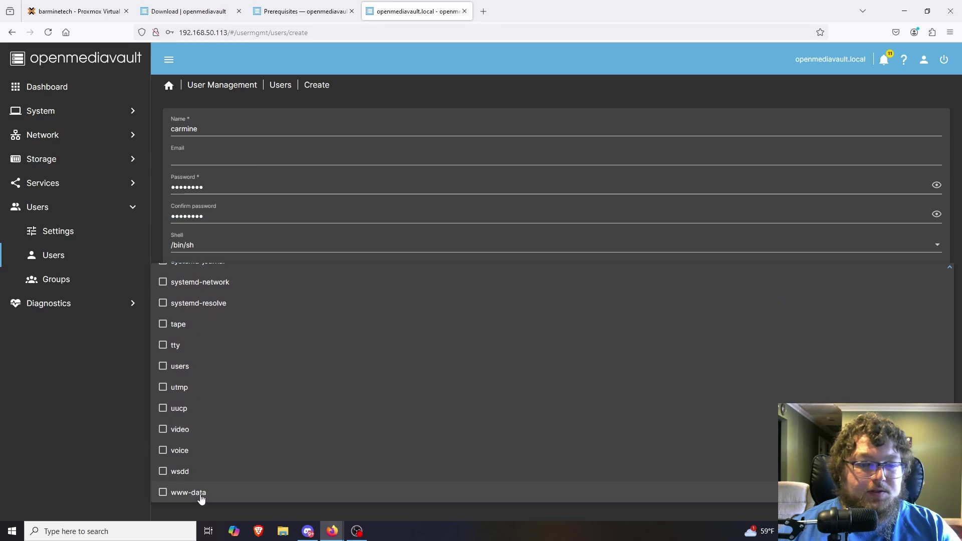
{"action": "left_click", "coordinate": [197, 371]}
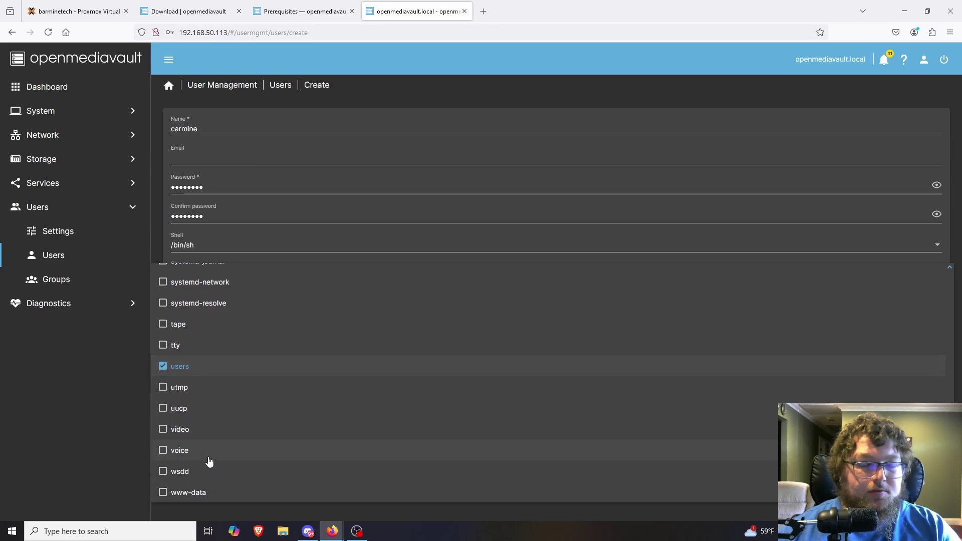
Step: Add the new user to the openmediavault-admin, openmediavault-config, openmediavault-engined, openmediavault-notify and openmediavault-webgui groups, keeping root and sambashare selected
{"action": "scroll", "coordinate": [207, 435], "scroll_direction": "up", "scroll_amount": 8}
{"action": "scroll", "coordinate": [440, 423], "scroll_direction": "up", "scroll_amount": 15}
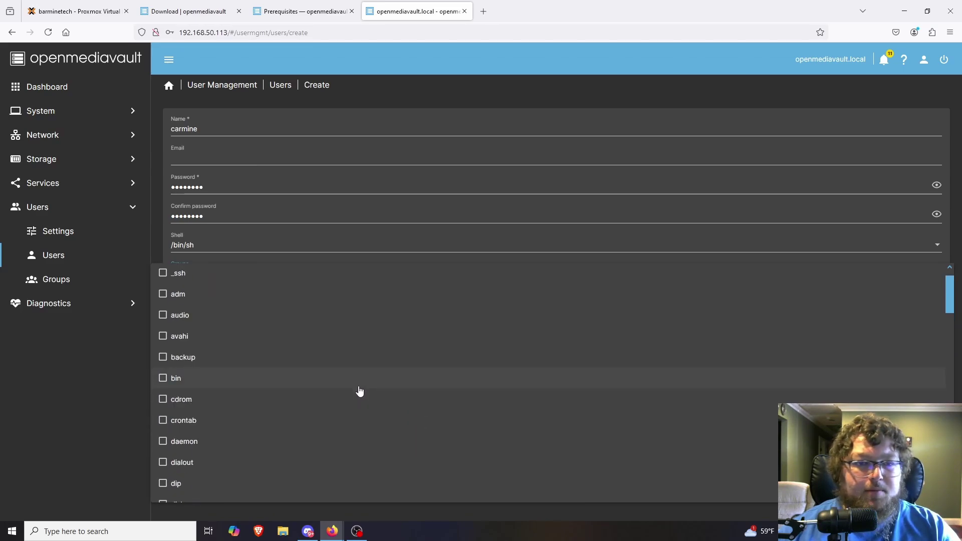
{"action": "scroll", "coordinate": [202, 362], "scroll_direction": "down", "scroll_amount": 3}
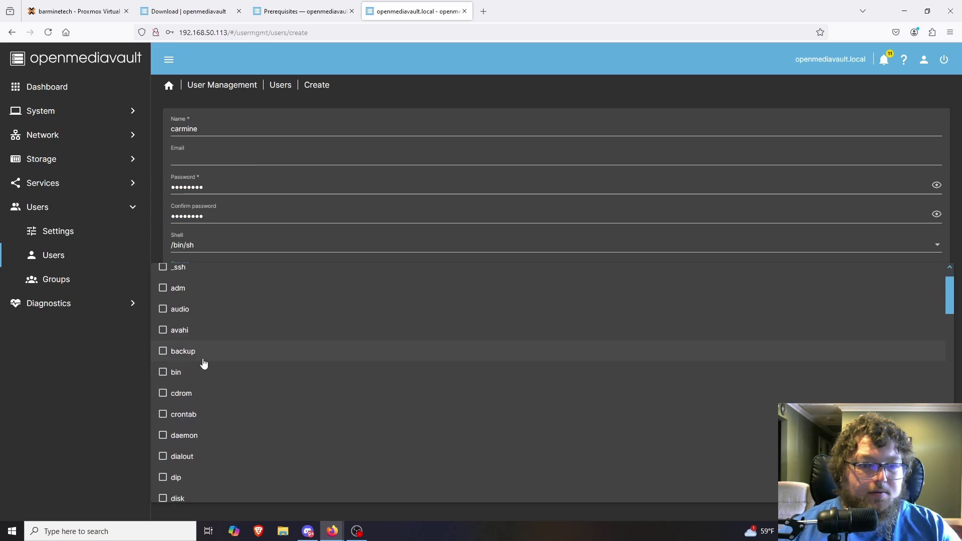
{"action": "scroll", "coordinate": [209, 340], "scroll_direction": "down", "scroll_amount": 8}
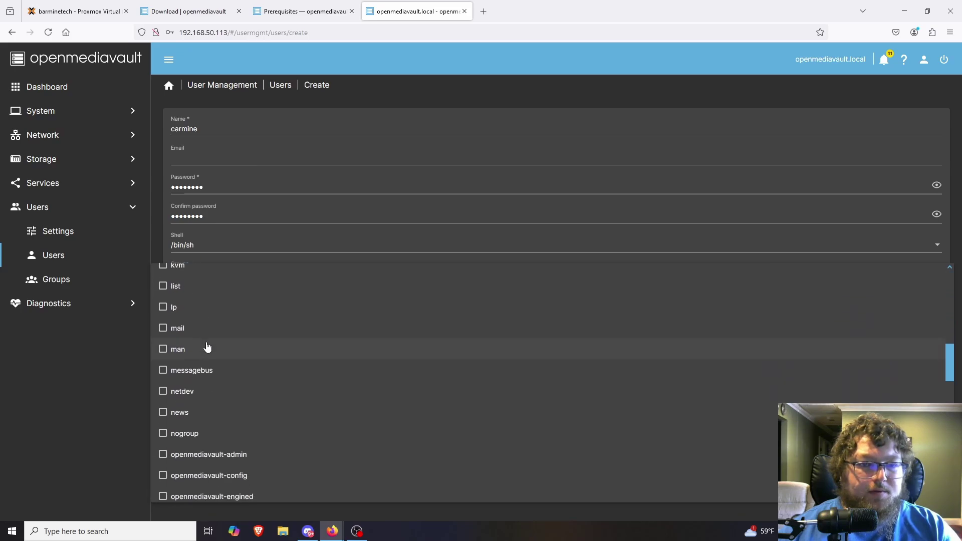
{"action": "scroll", "coordinate": [208, 350], "scroll_direction": "down", "scroll_amount": 4}
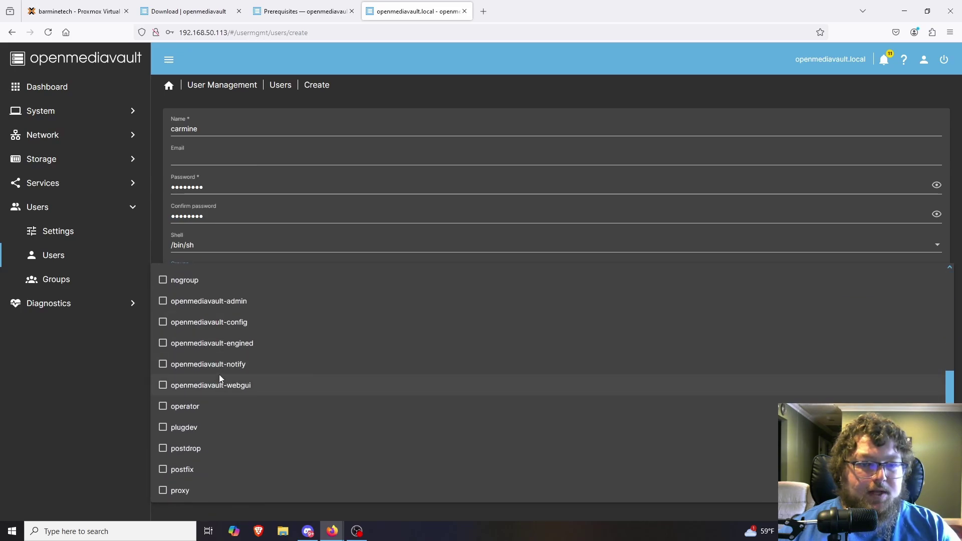
{"action": "left_click", "coordinate": [197, 306]}
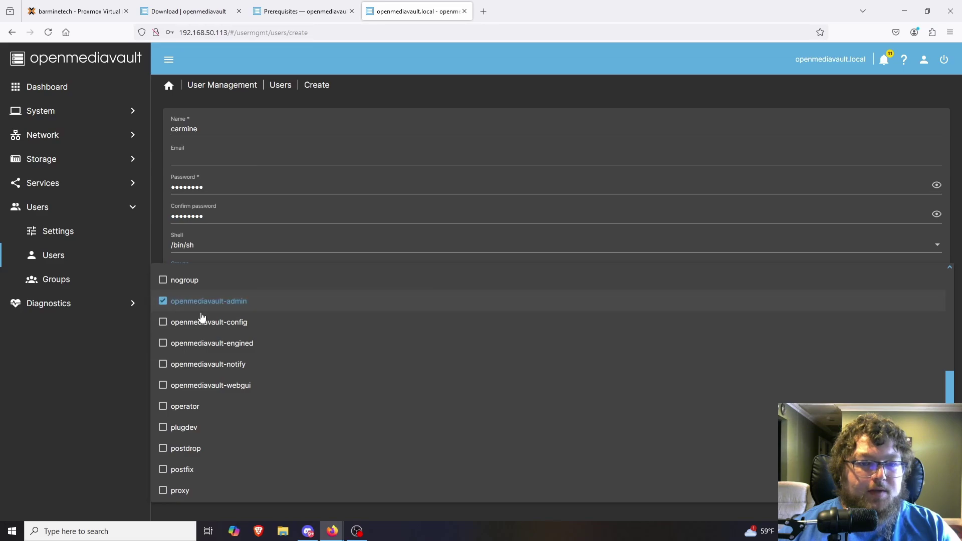
{"action": "left_click", "coordinate": [206, 324]}
{"action": "left_click", "coordinate": [208, 344]}
{"action": "left_click", "coordinate": [210, 364]}
{"action": "left_click", "coordinate": [210, 386]}
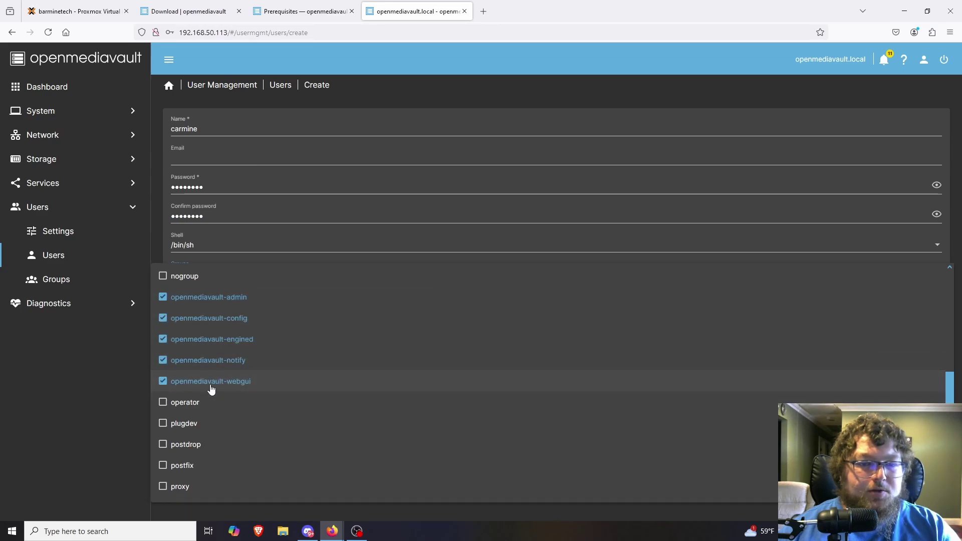
{"action": "scroll", "coordinate": [210, 389], "scroll_direction": "down", "scroll_amount": 4}
{"action": "left_click", "coordinate": [212, 376]}
{"action": "left_click", "coordinate": [214, 396]}
{"action": "scroll", "coordinate": [206, 381], "scroll_direction": "down", "scroll_amount": 5}
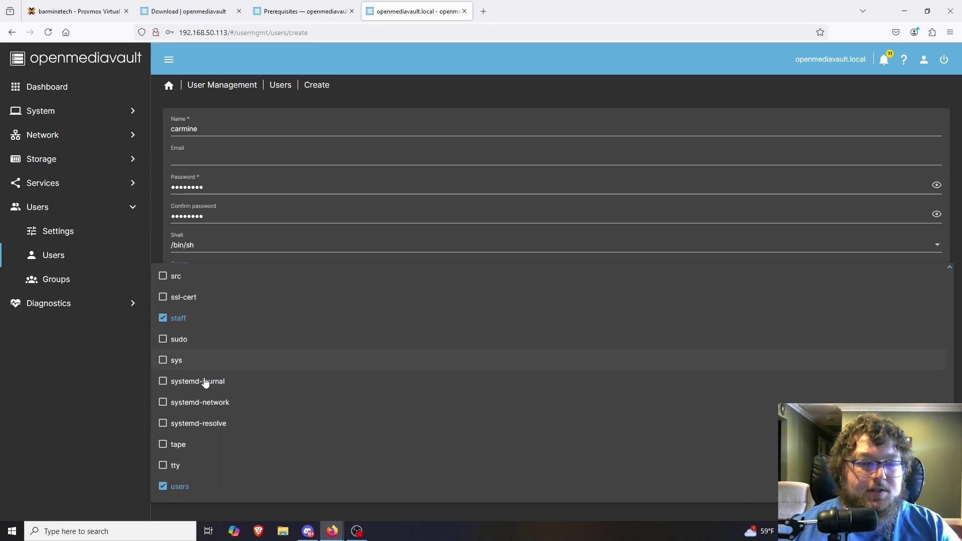
{"action": "scroll", "coordinate": [206, 389], "scroll_direction": "down", "scroll_amount": 3}
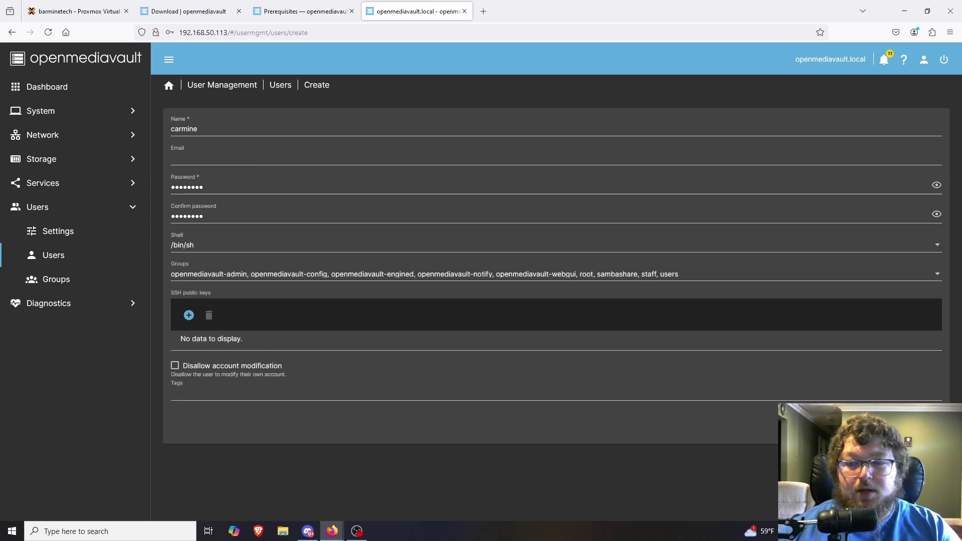
Step: Save the new user and apply the pending configuration changes
{"action": "key", "text": "Return"}
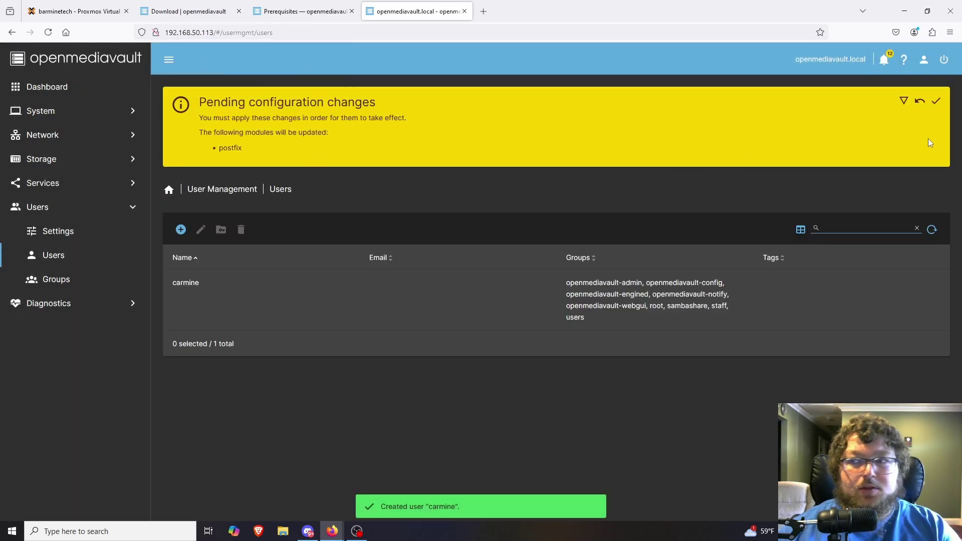
{"action": "left_click", "coordinate": [936, 101]}
{"action": "left_click", "coordinate": [551, 306]}
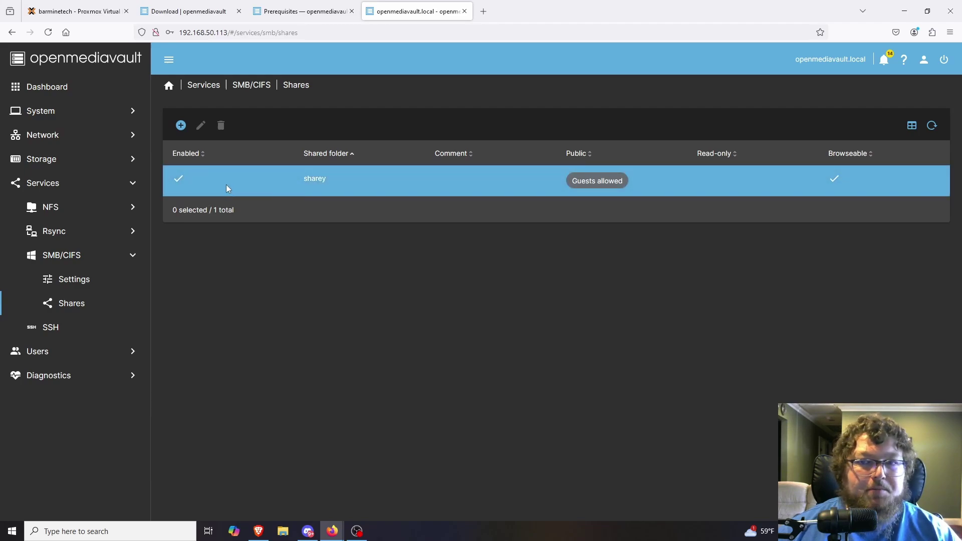
Step: Review the public access options in the sharey share's settings, then return to the SMB/CIFS shares list
{"action": "left_click", "coordinate": [225, 185]}
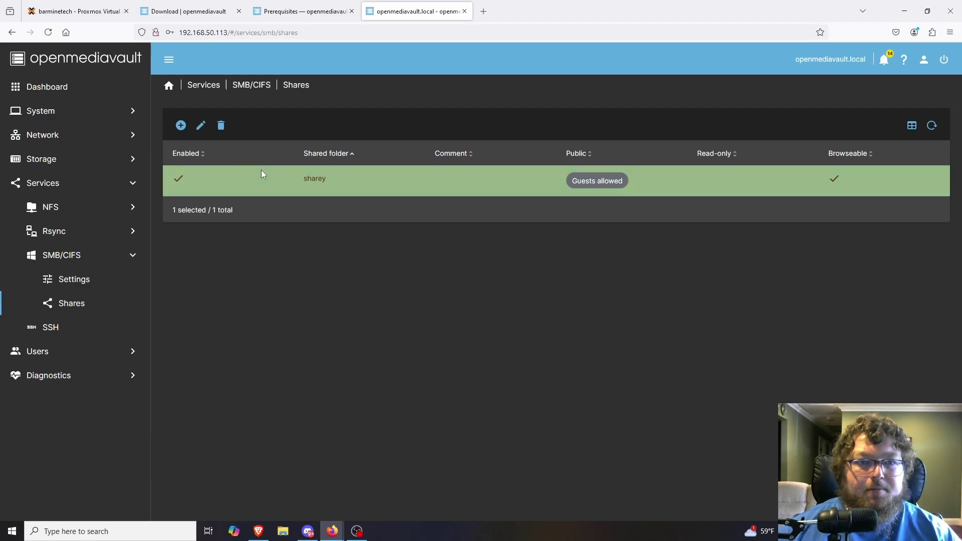
{"action": "left_click", "coordinate": [200, 125]}
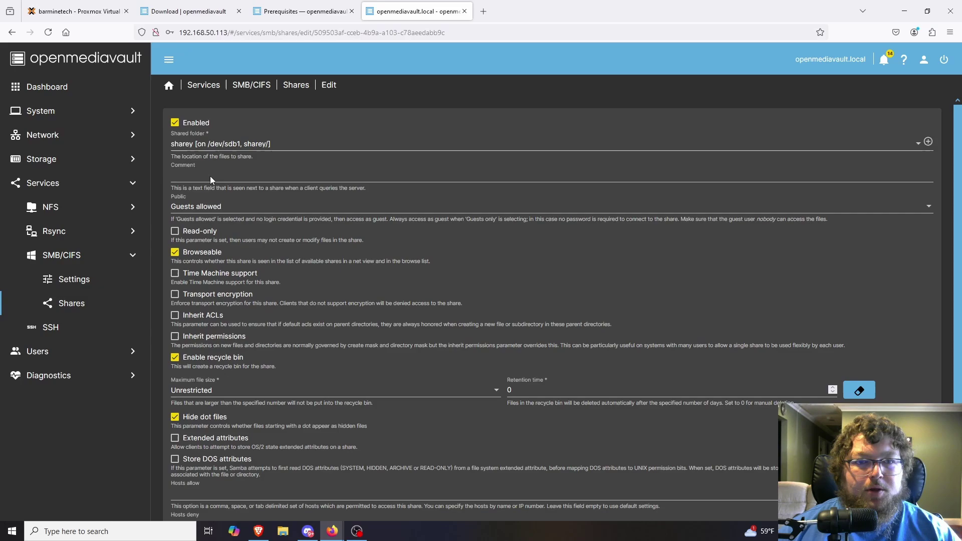
{"action": "left_click", "coordinate": [199, 208]}
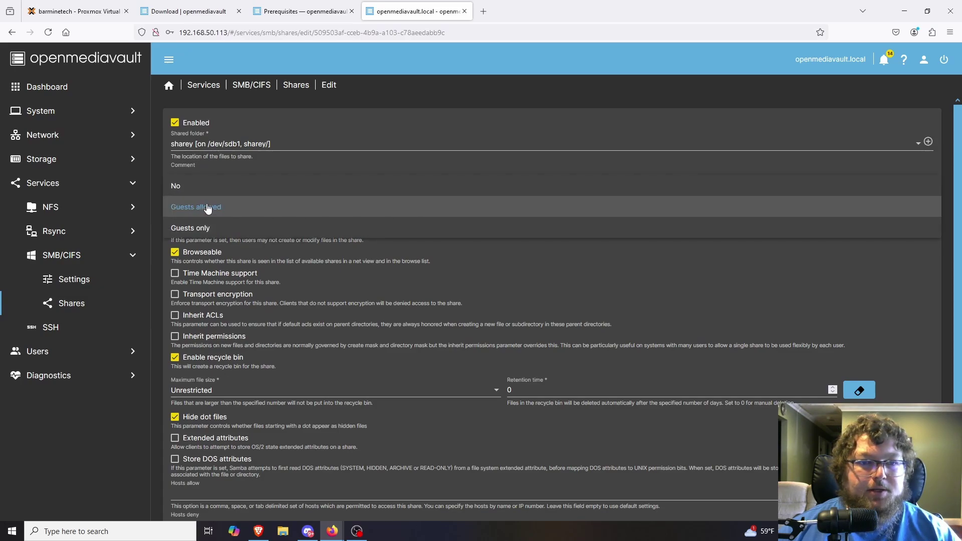
{"action": "left_click", "coordinate": [382, 134]}
{"action": "scroll", "coordinate": [564, 284], "scroll_direction": "down", "scroll_amount": 3}
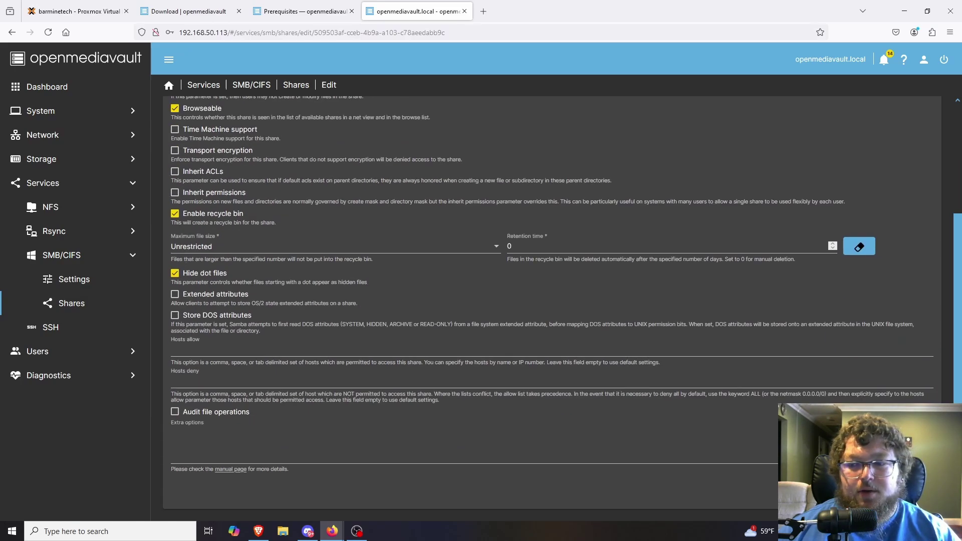
{"action": "left_click", "coordinate": [874, 494]}
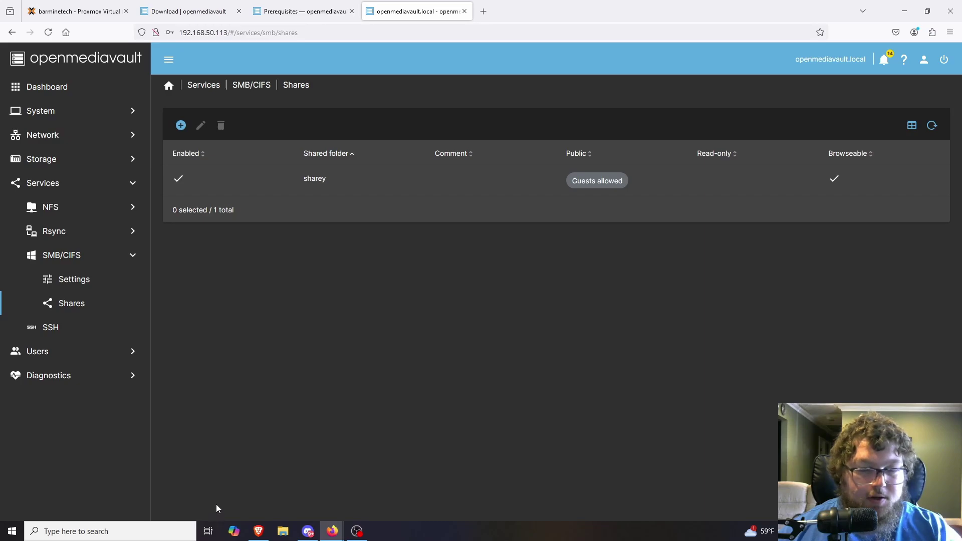
Step: Open the network location 192.168.50.113 in File Explorer and view the contents of its sharey folder
{"action": "key", "text": "super+r"}
{"action": "key", "text": "Return"}
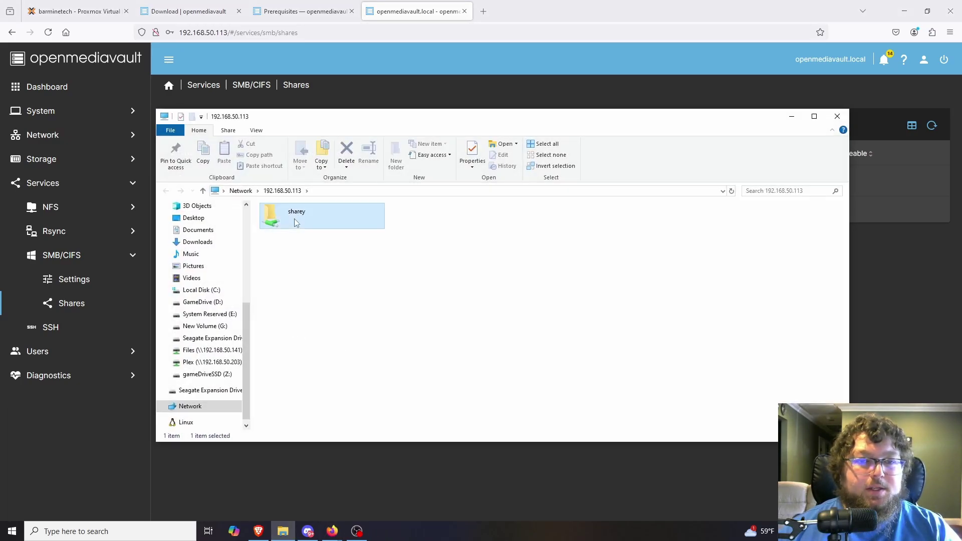
{"action": "double_click", "coordinate": [293, 218]}
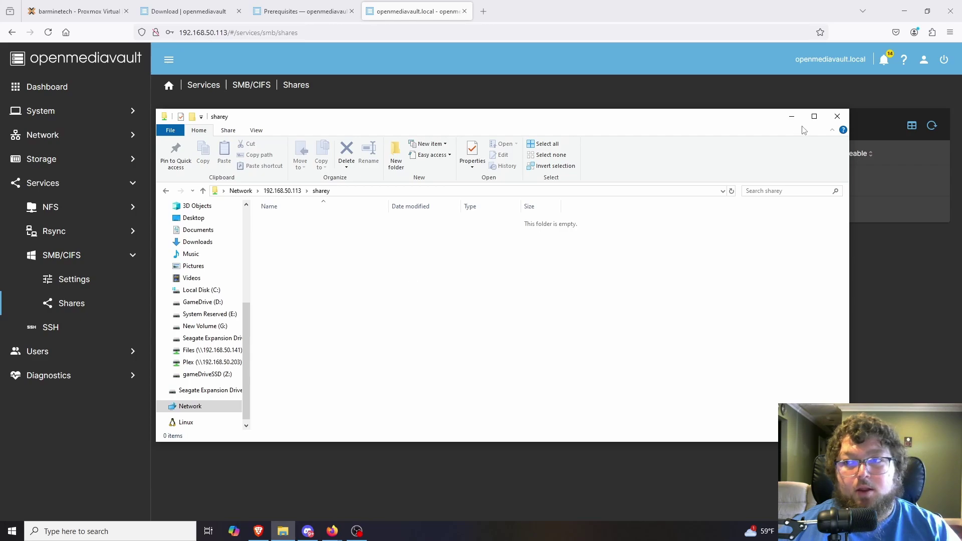
{"action": "left_click", "coordinate": [837, 117]}
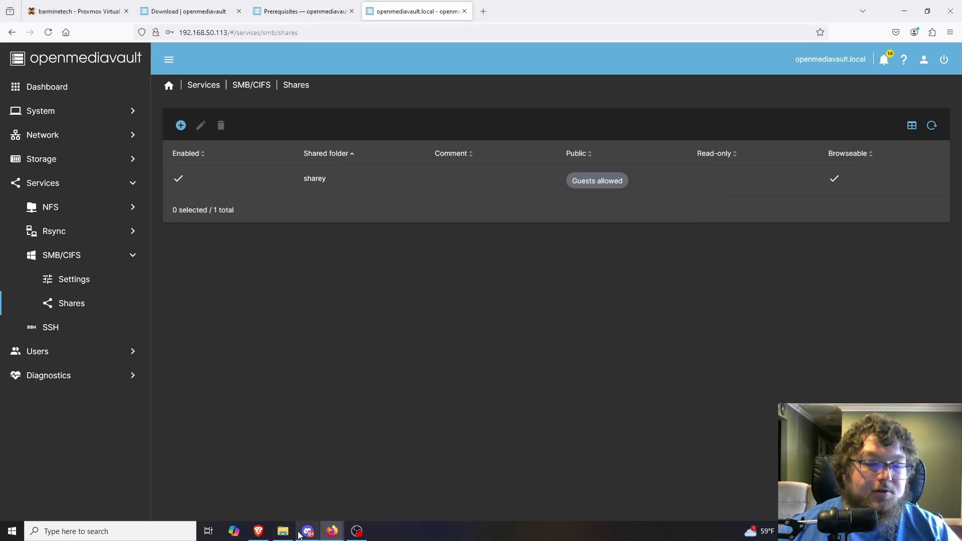
Step: Create a folder with the default name New folder in the sharey network share, then switch back to the openmediavault workbench
{"action": "left_click", "coordinate": [282, 531]}
{"action": "right_click", "coordinate": [382, 287]}
{"action": "mouse_move", "coordinate": [335, 414]}
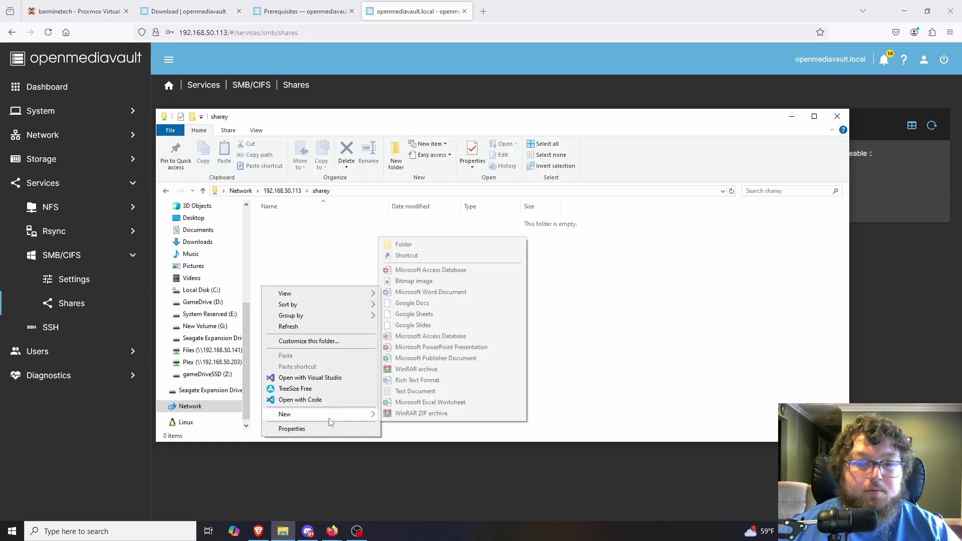
{"action": "left_click", "coordinate": [424, 245]}
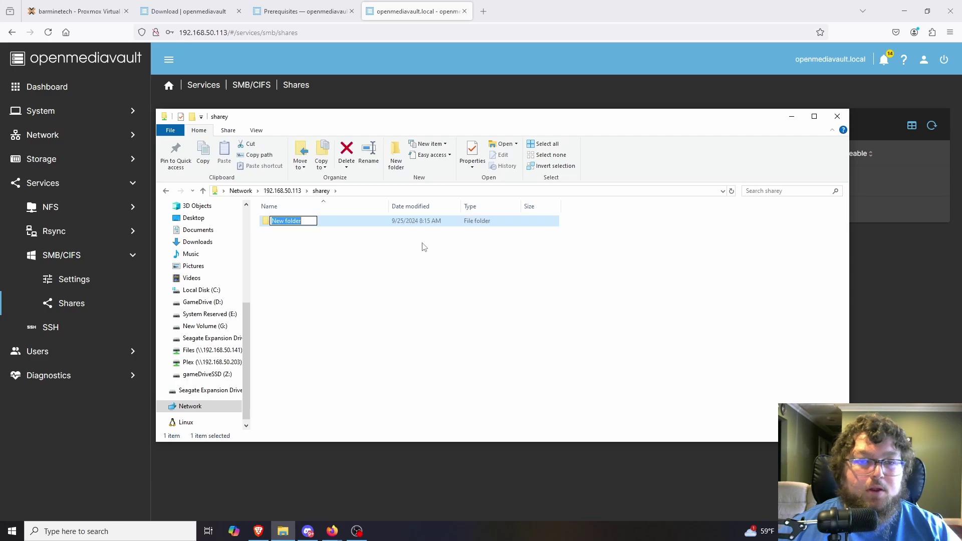
{"action": "key", "text": "Return"}
{"action": "left_click", "coordinate": [870, 301]}
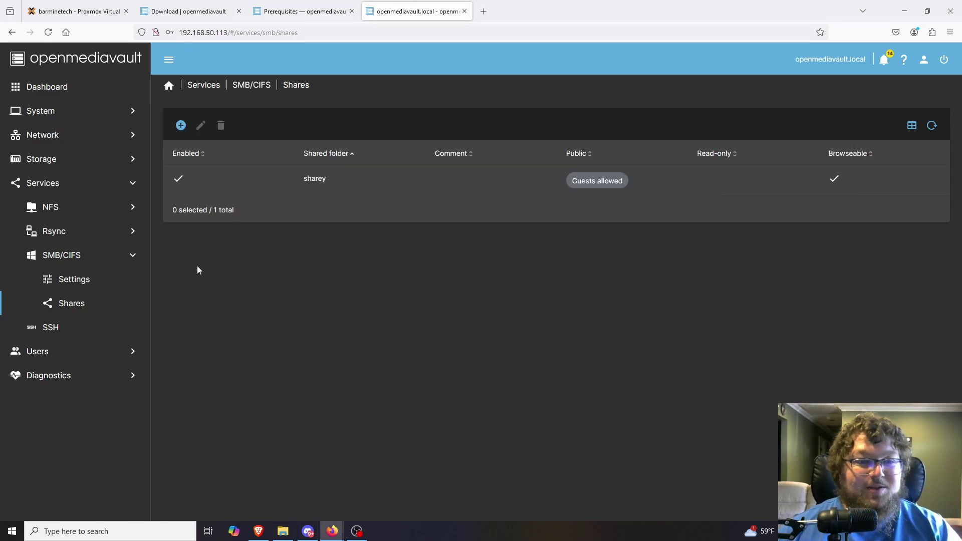
Step: Go to the plugins page in the system settings
{"action": "left_click", "coordinate": [78, 195]}
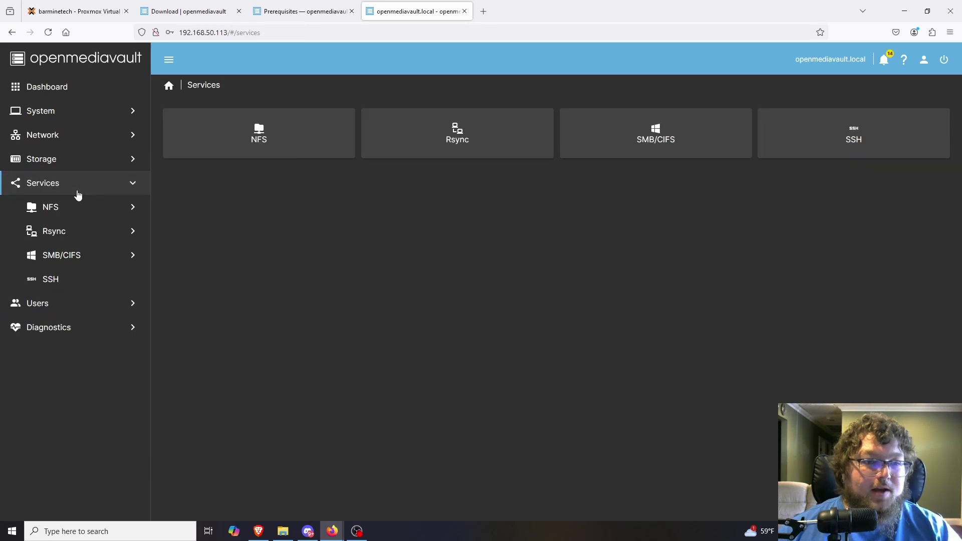
{"action": "left_click", "coordinate": [77, 194]}
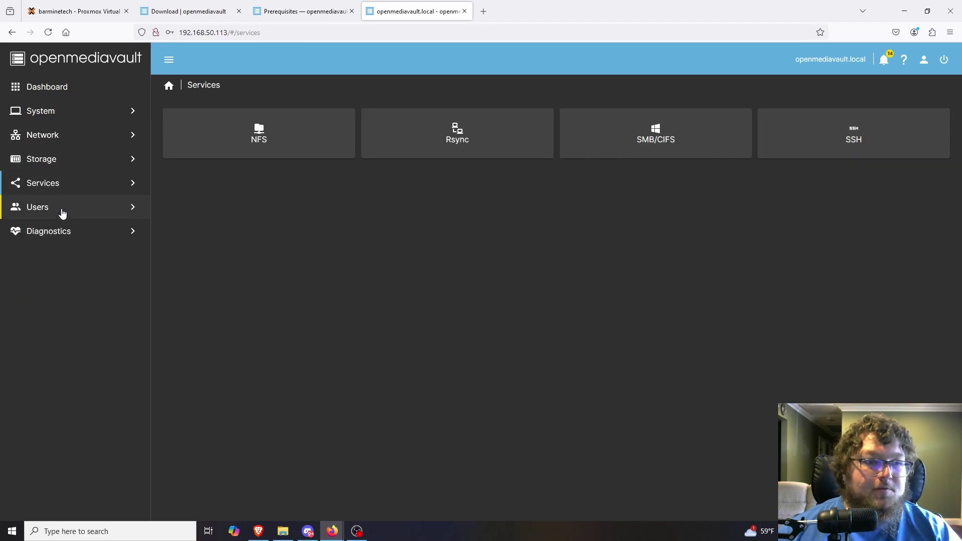
{"action": "left_click", "coordinate": [64, 119]}
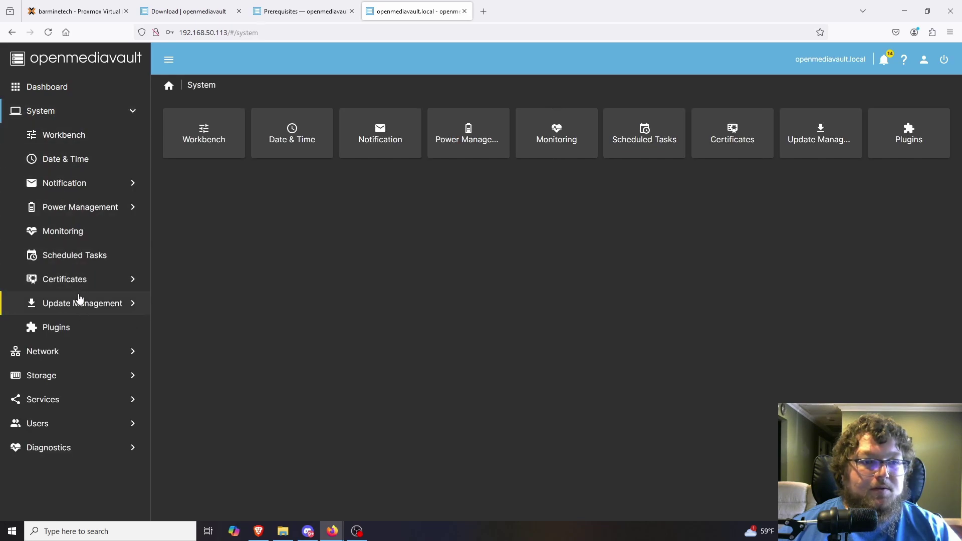
{"action": "left_click", "coordinate": [74, 328]}
Step: Review the descriptions of the available plugins from openmediavault-apt through openmediavault-hosts
{"action": "left_click", "coordinate": [269, 228]}
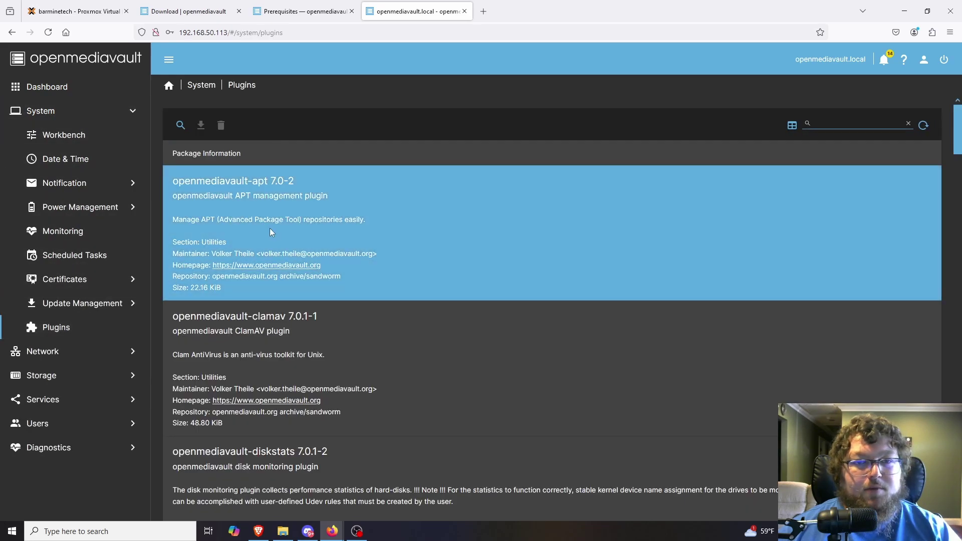
{"action": "scroll", "coordinate": [308, 235], "scroll_direction": "down", "scroll_amount": 2}
{"action": "left_click", "coordinate": [311, 233]}
{"action": "left_click", "coordinate": [329, 337]}
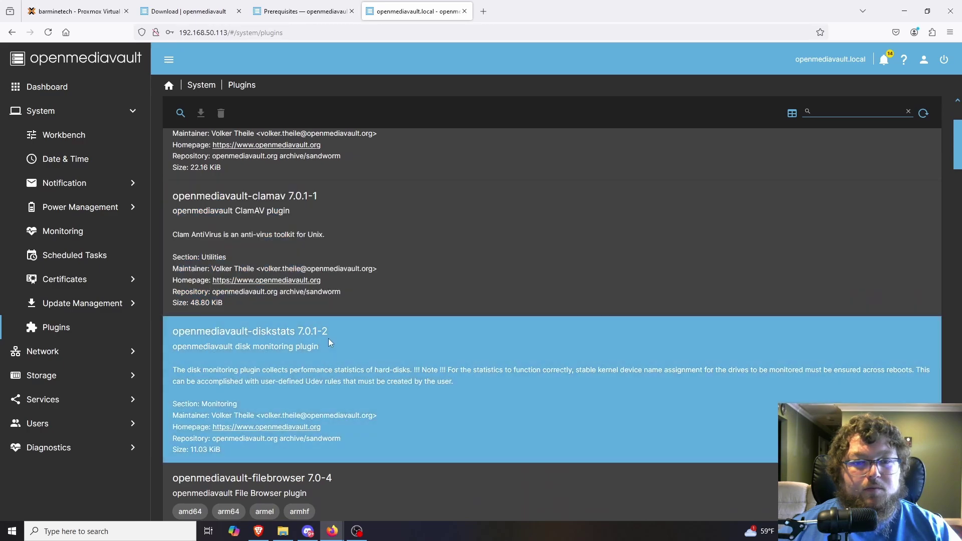
{"action": "scroll", "coordinate": [331, 330], "scroll_direction": "down", "scroll_amount": 3}
{"action": "left_click", "coordinate": [333, 323]}
{"action": "scroll", "coordinate": [347, 312], "scroll_direction": "down", "scroll_amount": 2}
{"action": "scroll", "coordinate": [347, 311], "scroll_direction": "down", "scroll_amount": 3}
{"action": "left_click", "coordinate": [348, 300]}
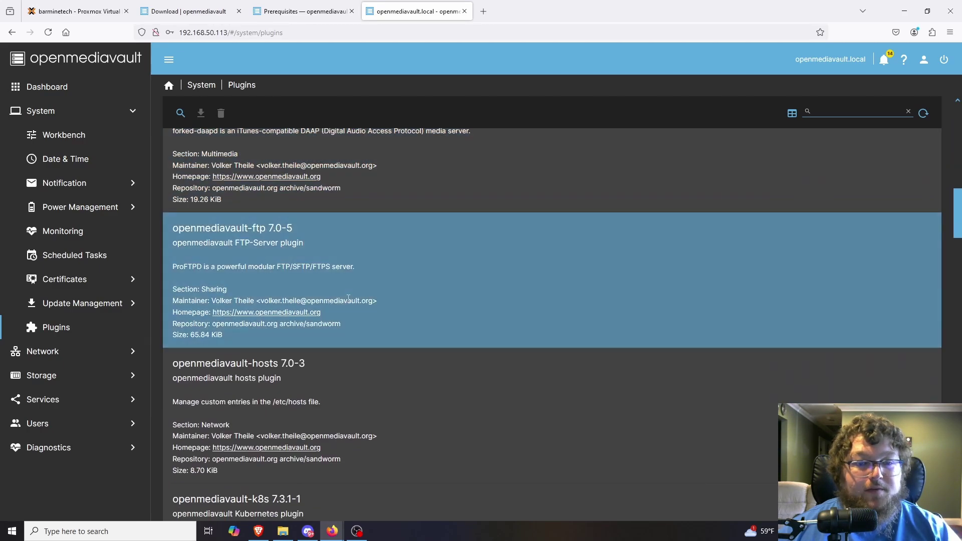
{"action": "scroll", "coordinate": [348, 300], "scroll_direction": "down", "scroll_amount": 2}
{"action": "left_click", "coordinate": [348, 299]}
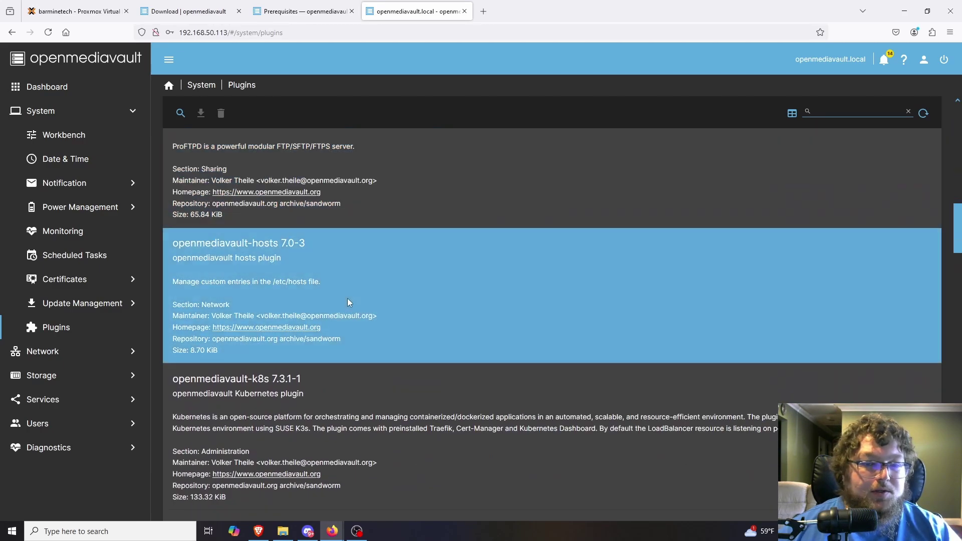
Step: Review the descriptions of the available plugins from openmediavault-k8s through openmediavault-photoprism
{"action": "scroll", "coordinate": [348, 299], "scroll_direction": "down", "scroll_amount": 3}
{"action": "left_click", "coordinate": [348, 301]}
{"action": "scroll", "coordinate": [347, 299], "scroll_direction": "down", "scroll_amount": 3}
{"action": "left_click", "coordinate": [348, 298]}
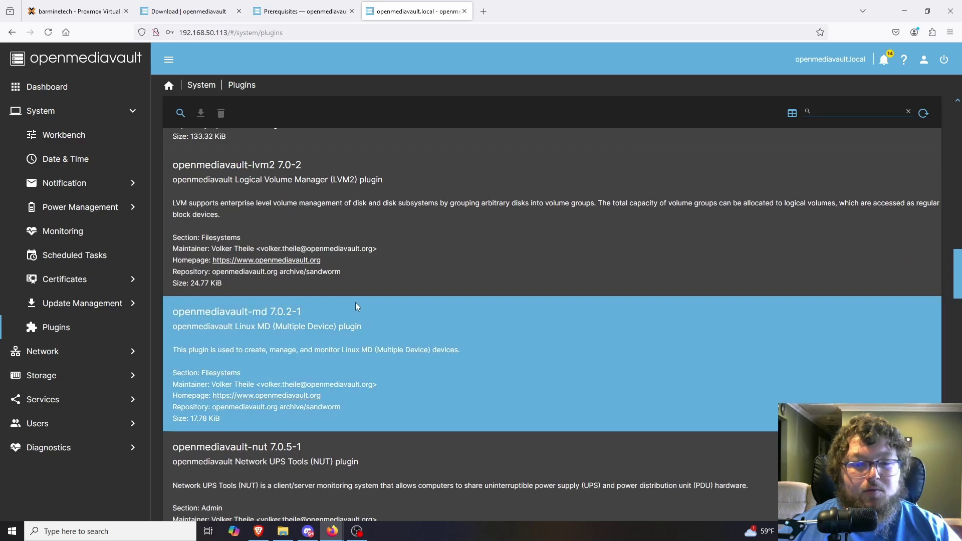
{"action": "scroll", "coordinate": [356, 303], "scroll_direction": "down", "scroll_amount": 3}
{"action": "left_click", "coordinate": [398, 295]}
{"action": "scroll", "coordinate": [404, 300], "scroll_direction": "down", "scroll_amount": 3}
{"action": "left_click", "coordinate": [336, 220]}
{"action": "scroll", "coordinate": [263, 183], "scroll_direction": "up", "scroll_amount": 1}
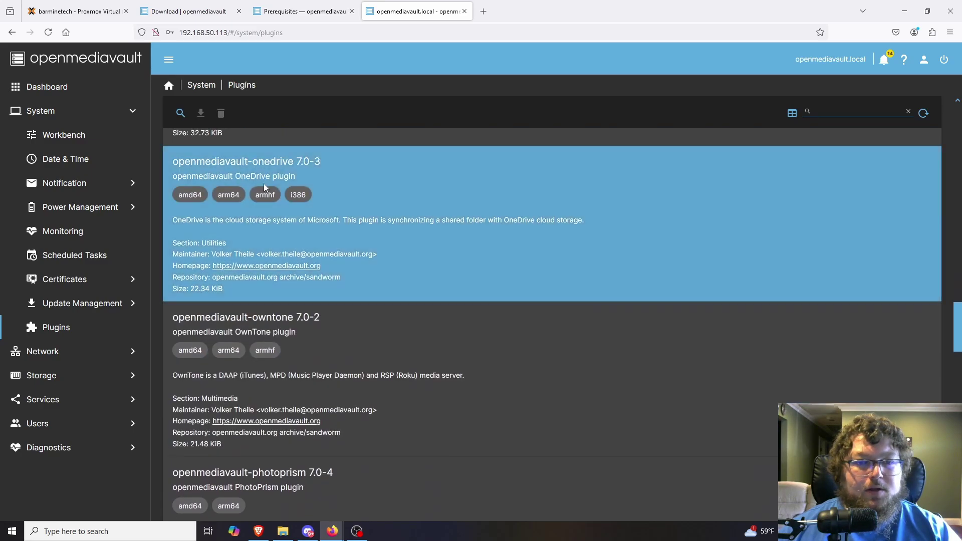
{"action": "scroll", "coordinate": [302, 266], "scroll_direction": "up", "scroll_amount": 1}
{"action": "scroll", "coordinate": [317, 320], "scroll_direction": "down", "scroll_amount": 3}
{"action": "left_click", "coordinate": [317, 320]}
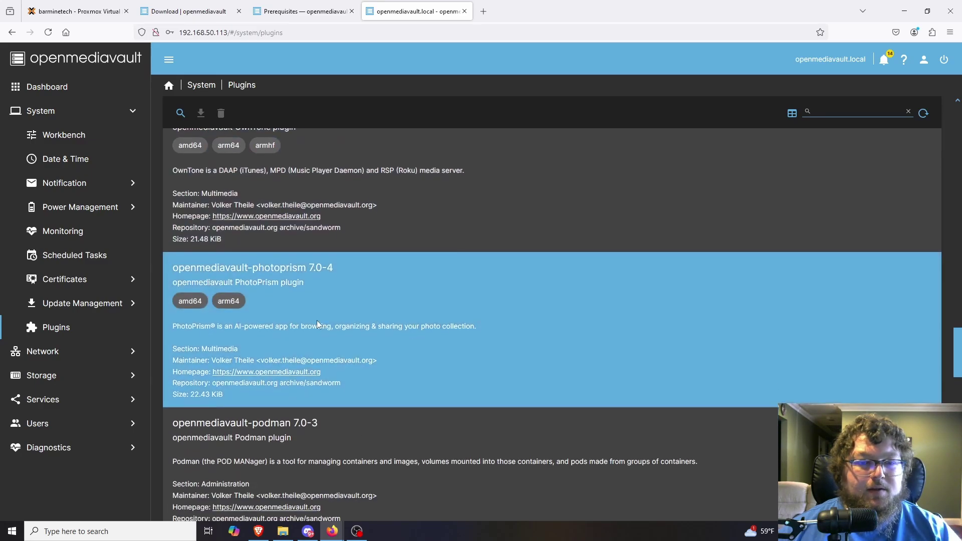
Step: Examine the entries for the Podman, S3 and shairport plugins in the plugin list
{"action": "scroll", "coordinate": [363, 347], "scroll_direction": "down", "scroll_amount": 2}
{"action": "left_click", "coordinate": [363, 347]}
{"action": "scroll", "coordinate": [369, 332], "scroll_direction": "down", "scroll_amount": 3}
{"action": "left_click", "coordinate": [369, 333]}
{"action": "scroll", "coordinate": [241, 255], "scroll_direction": "up", "scroll_amount": 2}
{"action": "left_click", "coordinate": [241, 255]}
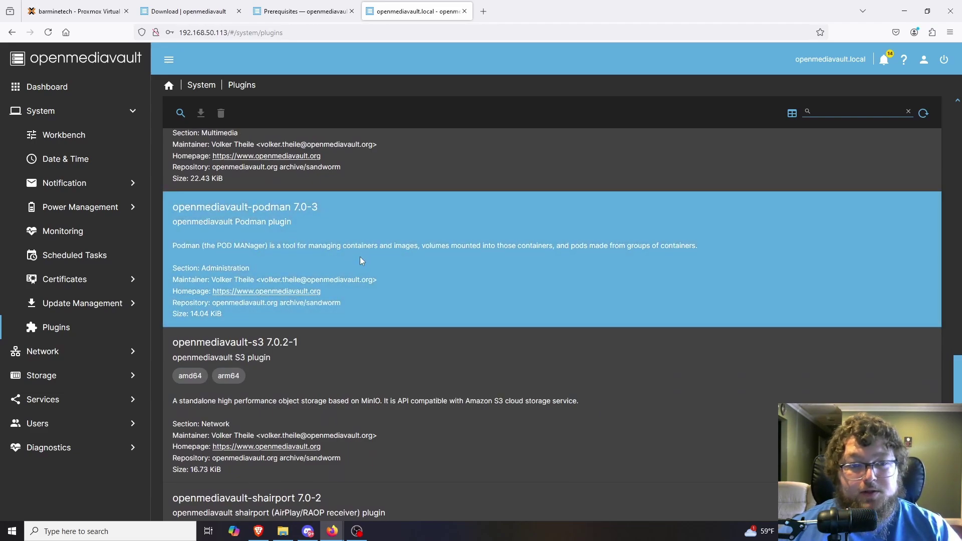
{"action": "scroll", "coordinate": [358, 251], "scroll_direction": "down", "scroll_amount": 1}
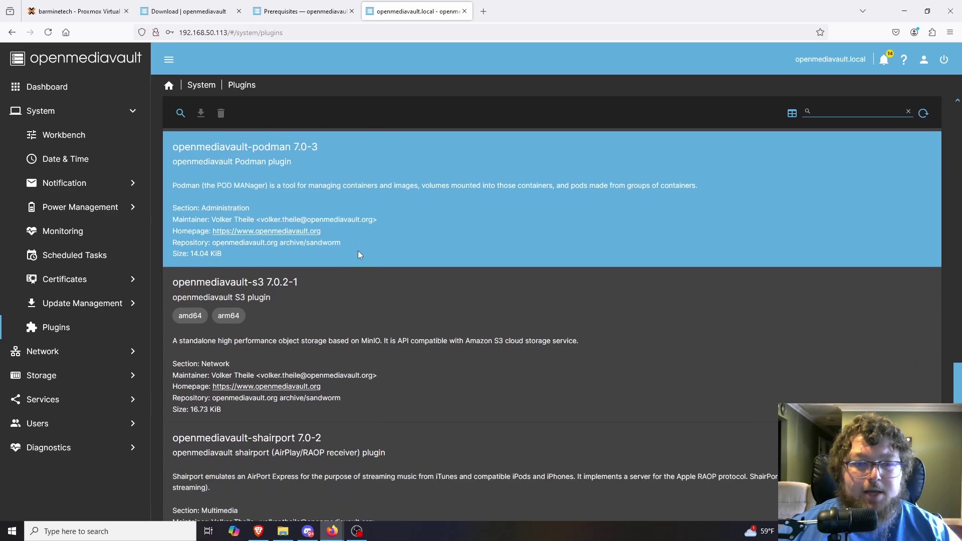
{"action": "left_click", "coordinate": [339, 272]}
{"action": "scroll", "coordinate": [339, 272], "scroll_direction": "down", "scroll_amount": 1}
{"action": "scroll", "coordinate": [338, 269], "scroll_direction": "down", "scroll_amount": 3}
{"action": "left_click", "coordinate": [325, 305]}
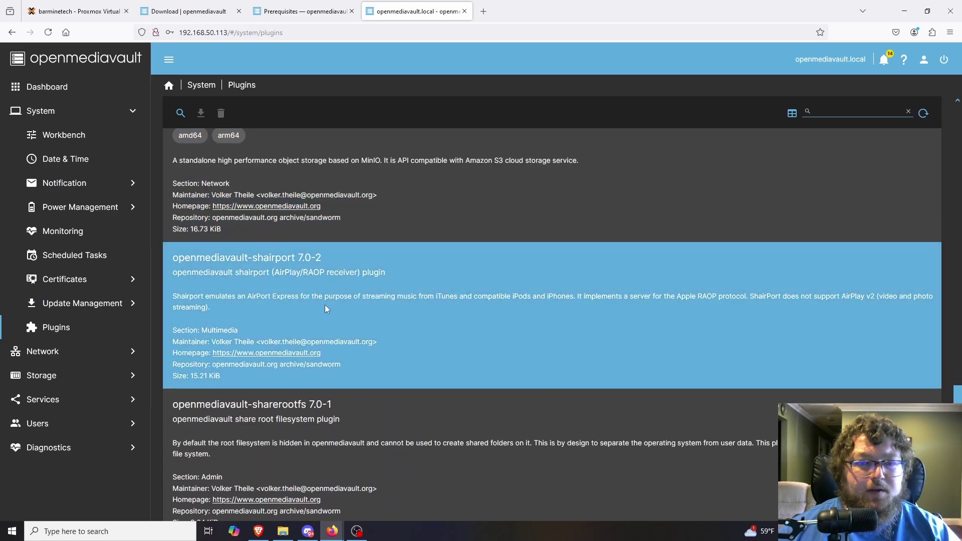
Step: Look through the remaining plugins, including tftp, usbbackup and wetty, then return to the start of the list
{"action": "scroll", "coordinate": [348, 313], "scroll_direction": "down", "scroll_amount": 8}
{"action": "left_click", "coordinate": [354, 321]}
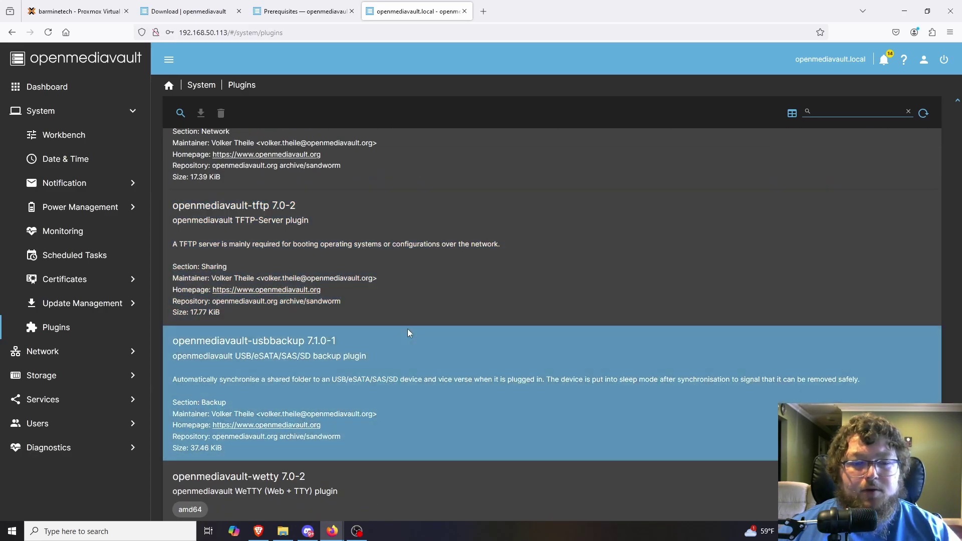
{"action": "scroll", "coordinate": [407, 328], "scroll_direction": "down", "scroll_amount": 3}
{"action": "scroll", "coordinate": [404, 366], "scroll_direction": "up", "scroll_amount": 15}
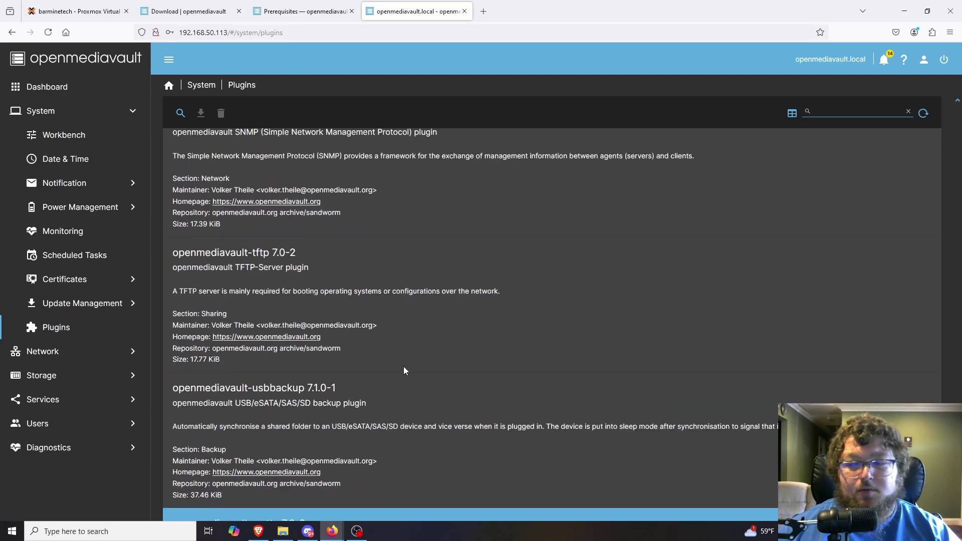
{"action": "scroll", "coordinate": [388, 363], "scroll_direction": "up", "scroll_amount": 20}
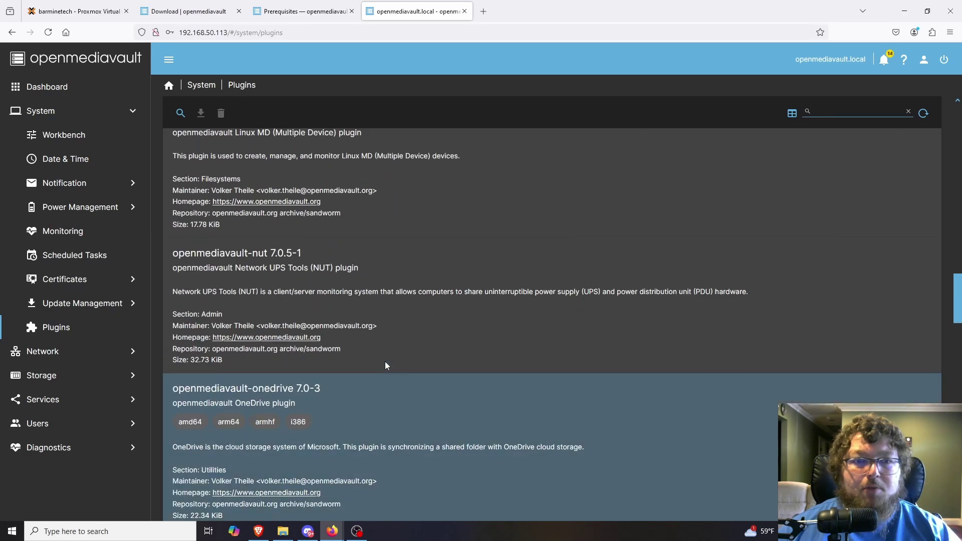
{"action": "scroll", "coordinate": [386, 361], "scroll_direction": "up", "scroll_amount": 5}
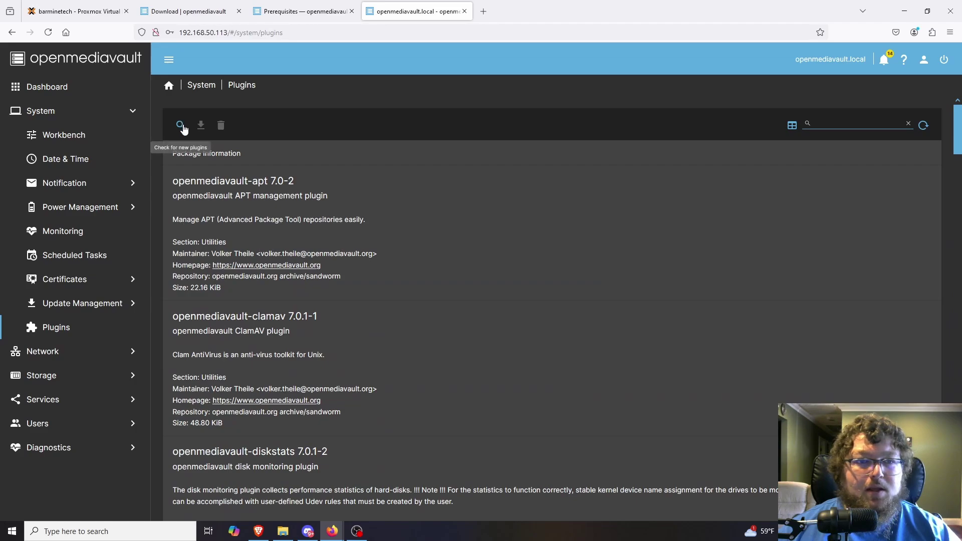
Step: Check for new plugins and look through the refreshed plugin list
{"action": "left_click", "coordinate": [181, 123]}
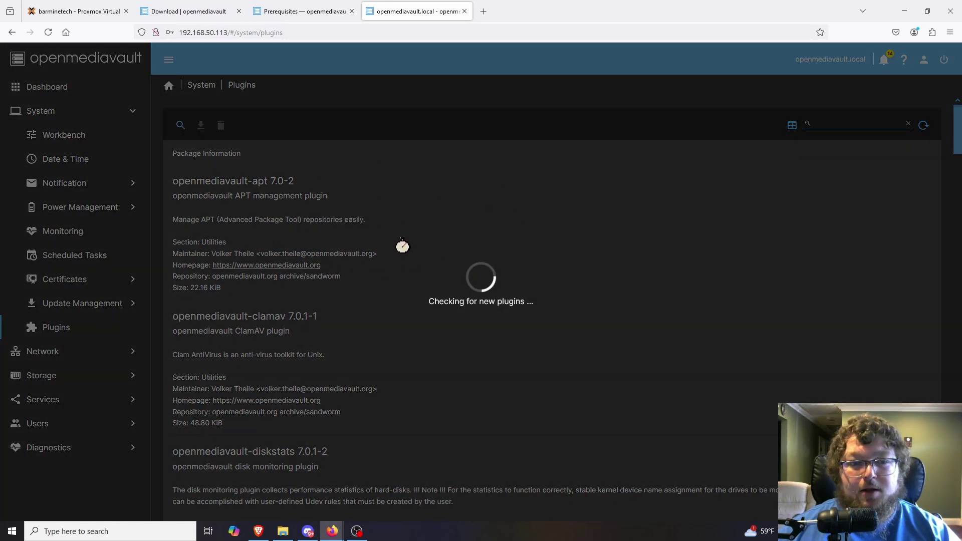
{"action": "scroll", "coordinate": [378, 274], "scroll_direction": "down", "scroll_amount": 12}
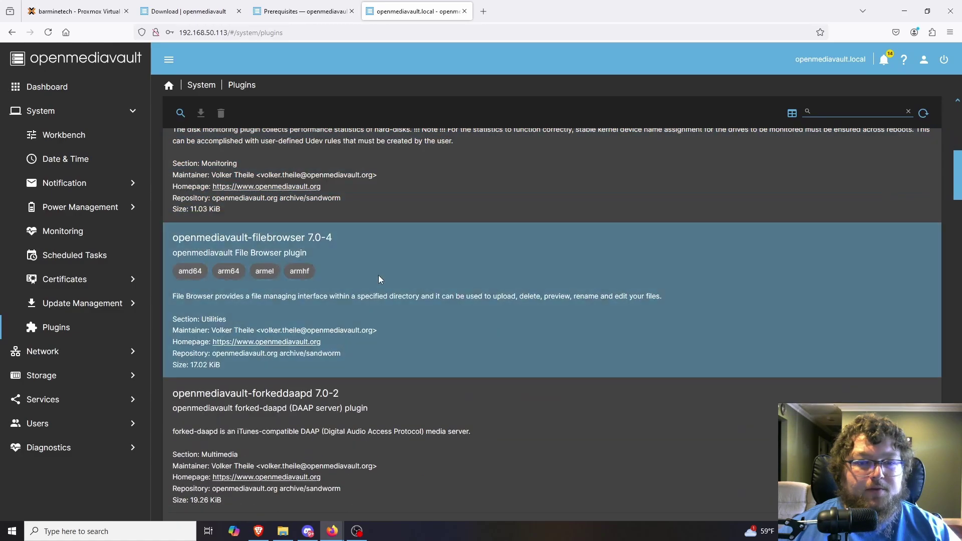
{"action": "scroll", "coordinate": [380, 280], "scroll_direction": "down", "scroll_amount": 20}
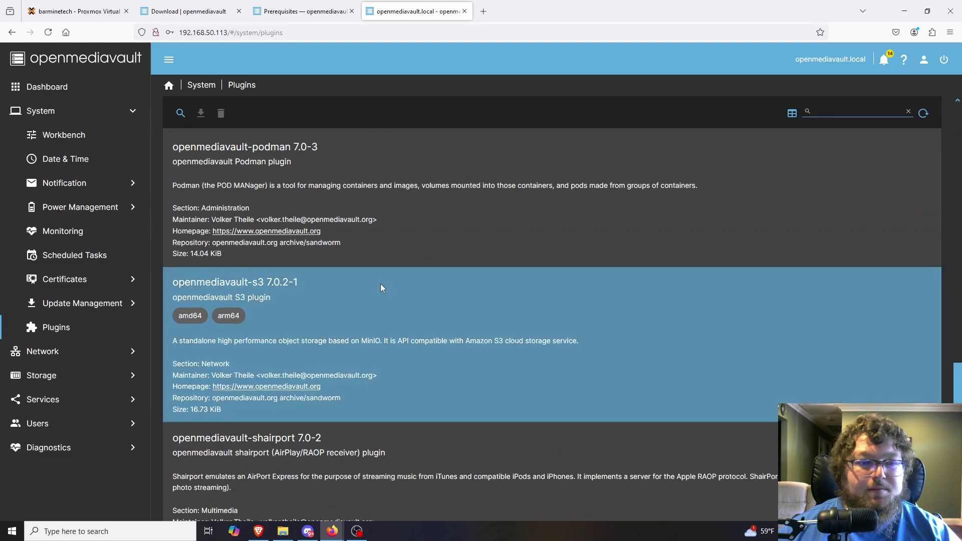
{"action": "scroll", "coordinate": [264, 287], "scroll_direction": "down", "scroll_amount": 5}
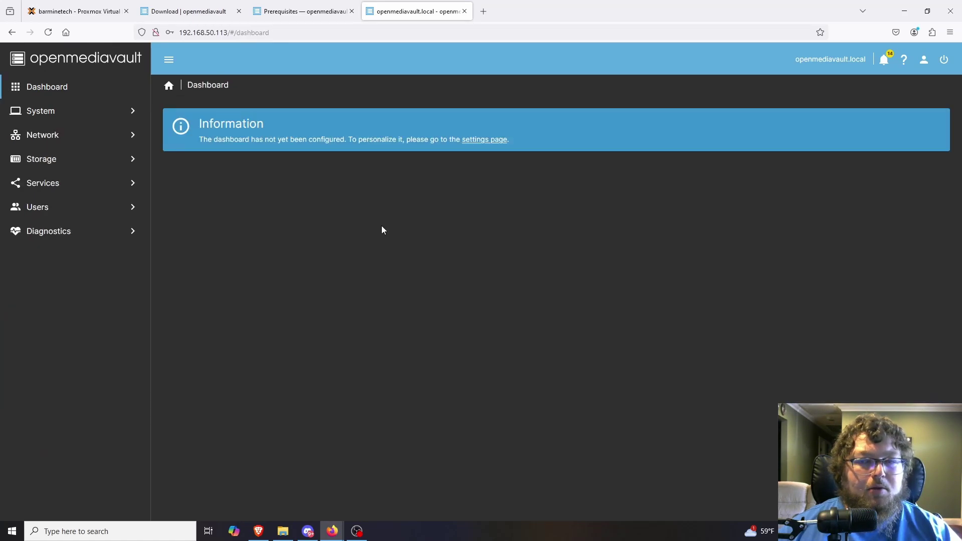